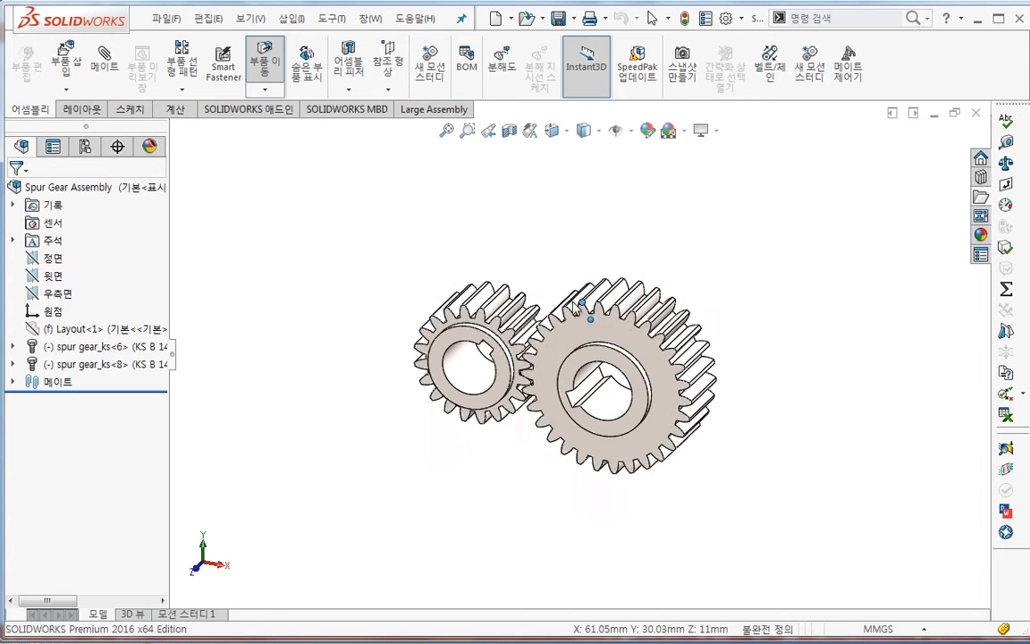
# - Show the hidden Layout component and examine the sketches it contains
pyautogui.rightClick(113, 332)
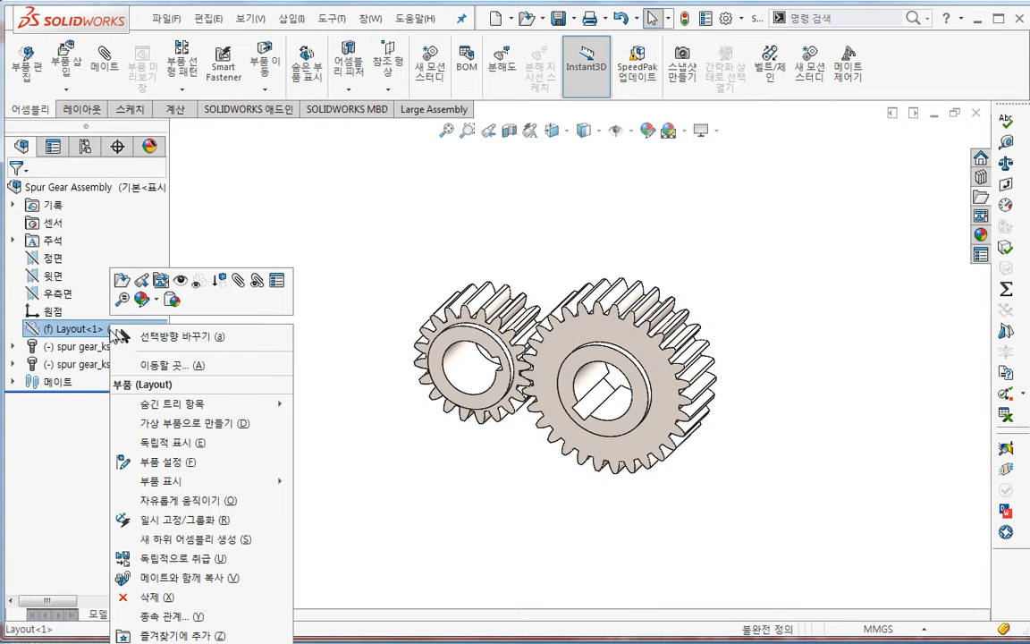
pyautogui.click(180, 283)
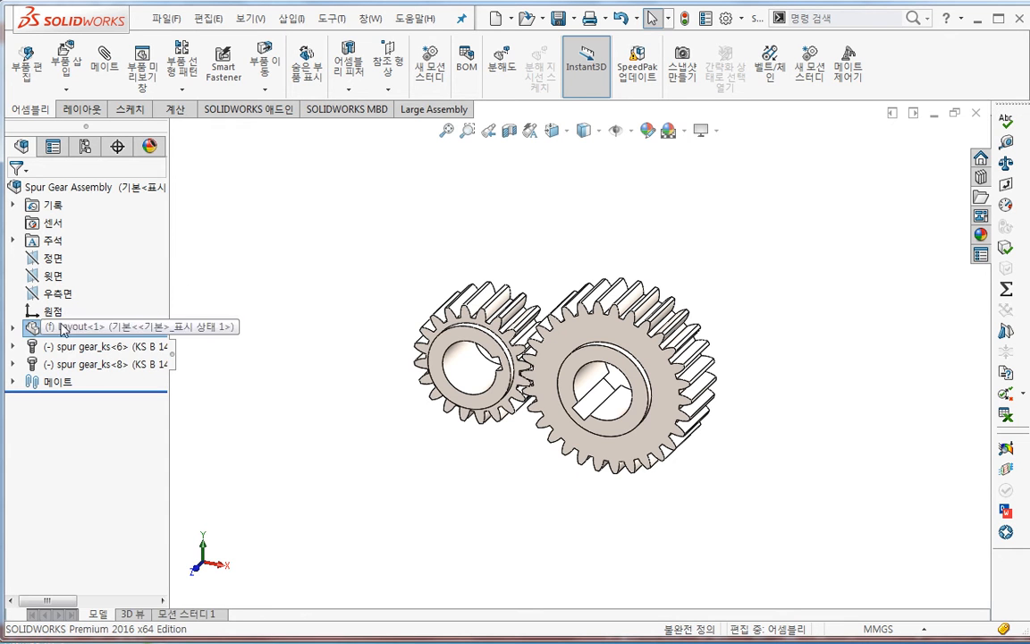
pyautogui.click(14, 330)
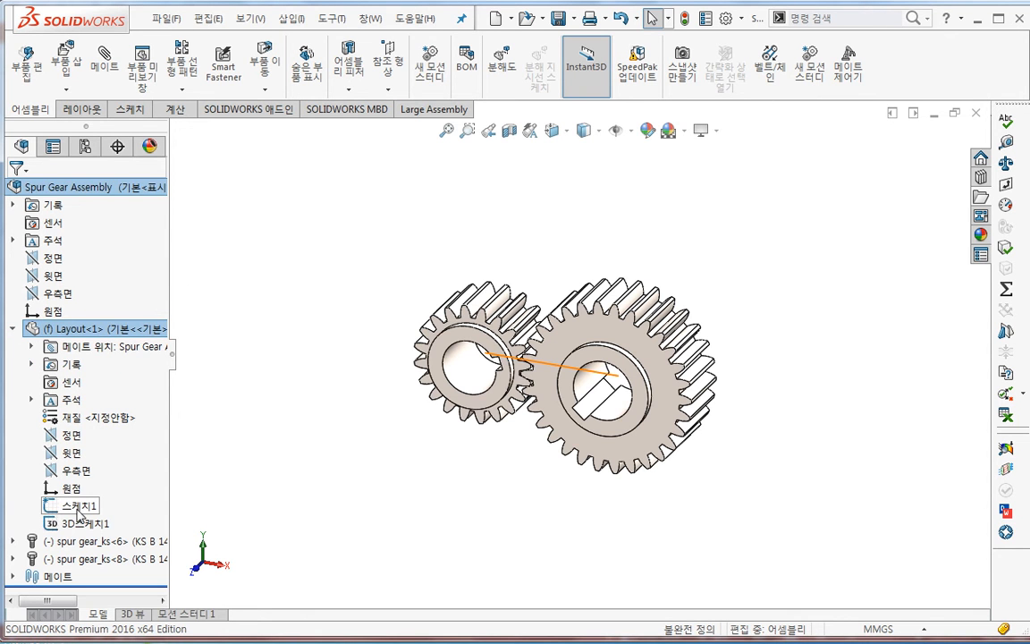
pyautogui.click(273, 458)
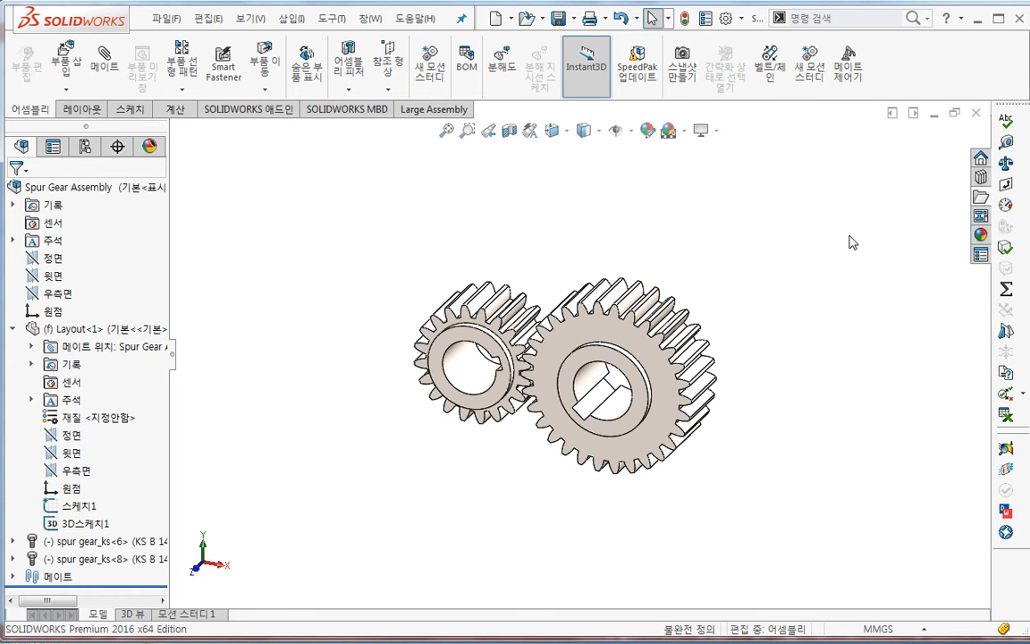
# - Close the Spur Gear Assembly without saving and create a new part from the Part_MM template
pyautogui.click(976, 113)
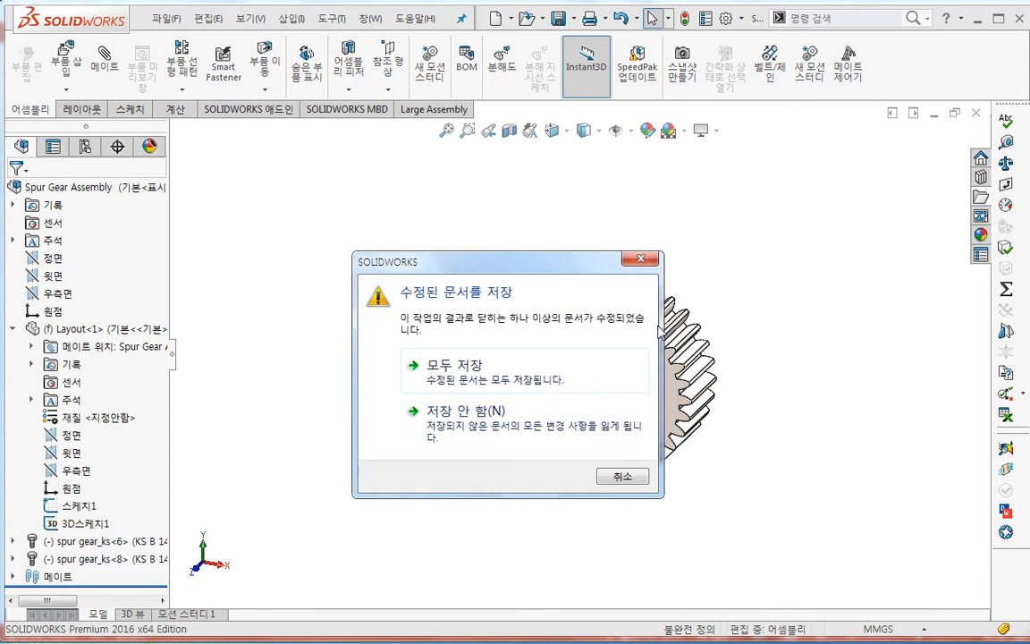
pyautogui.click(548, 428)
pyautogui.click(164, 18)
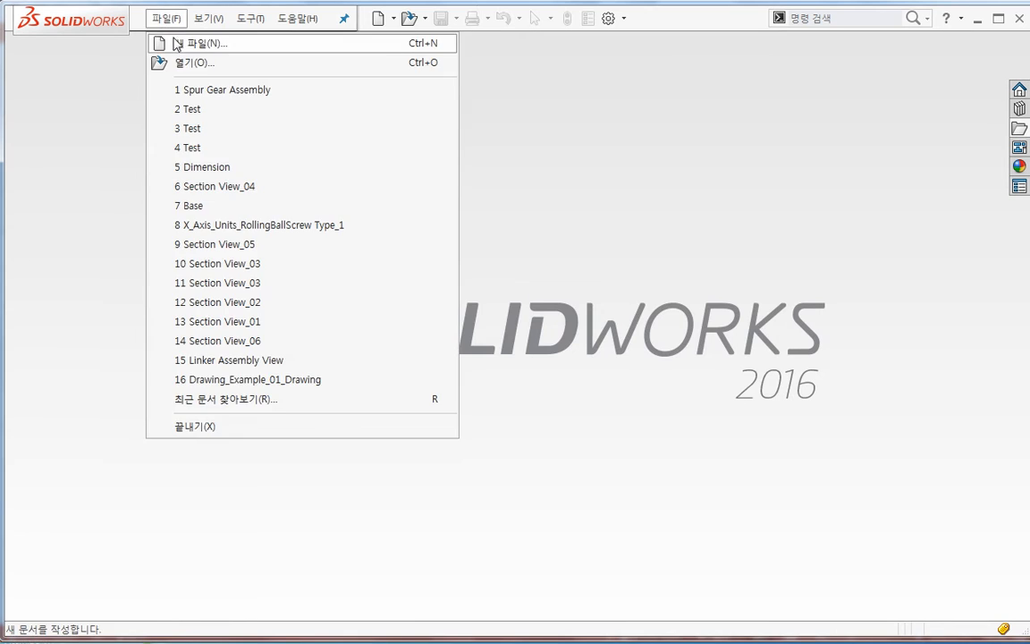
pyautogui.click(193, 39)
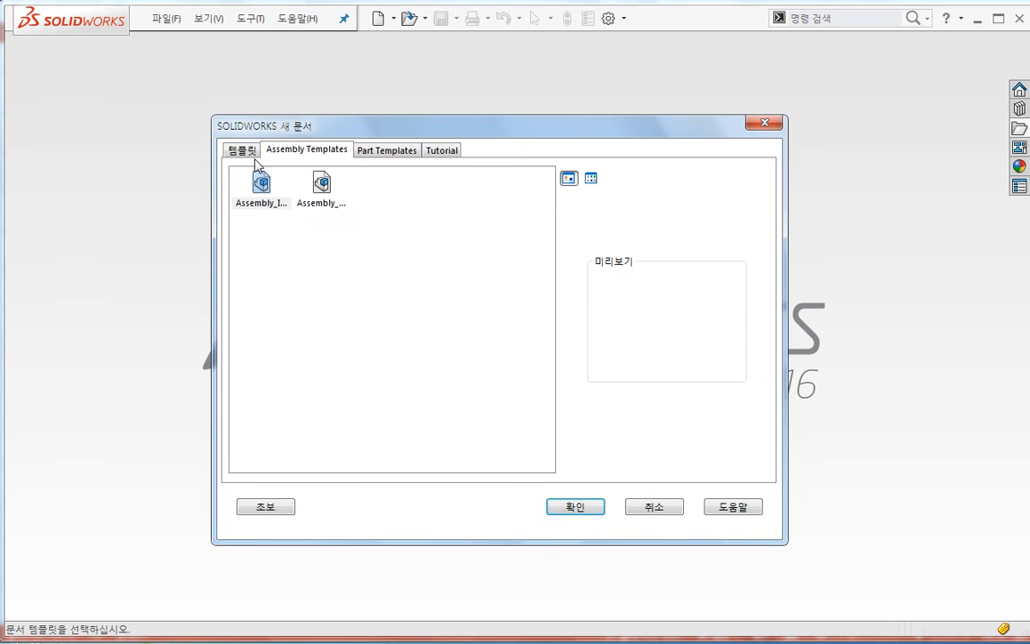
pyautogui.click(376, 154)
pyautogui.click(381, 186)
pyautogui.click(576, 509)
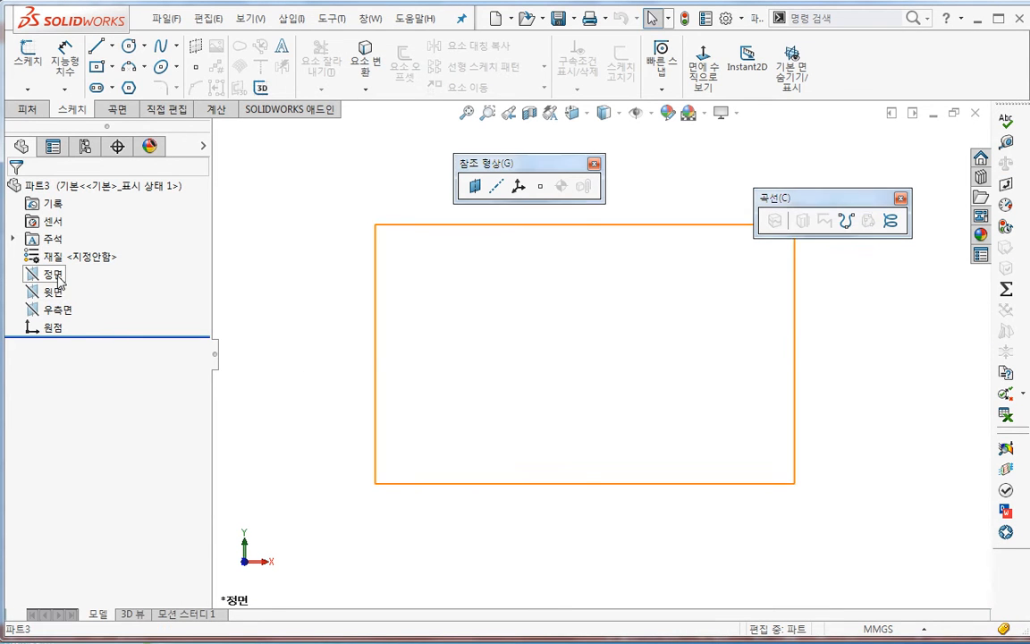
# - Start a sketch on the Front plane and draw a horizontal line from the origin along the X axis
pyautogui.rightClick(52, 275)
pyautogui.click(108, 299)
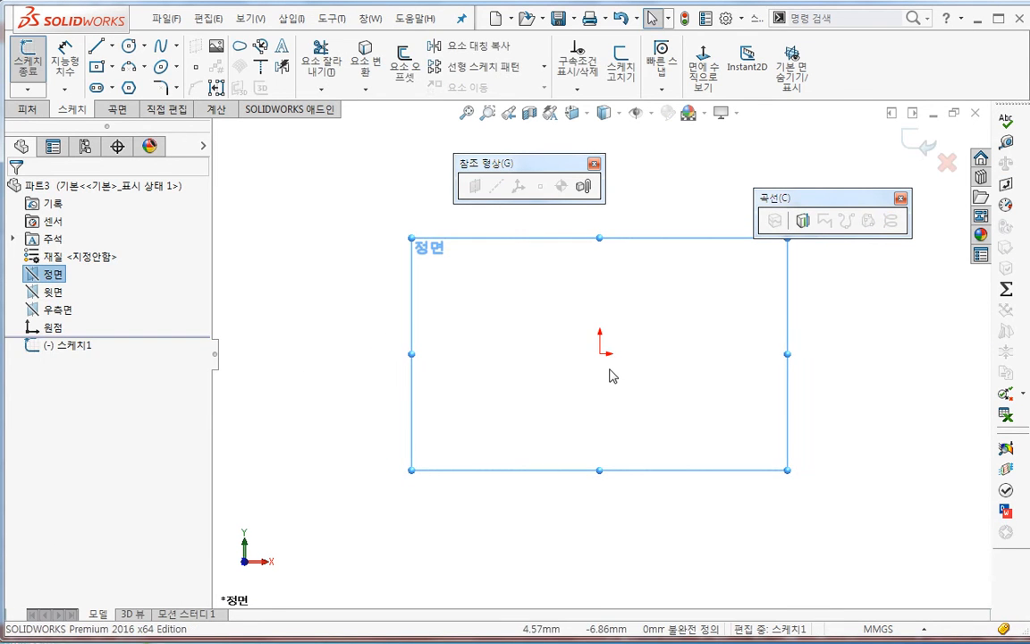
pyautogui.press('s')
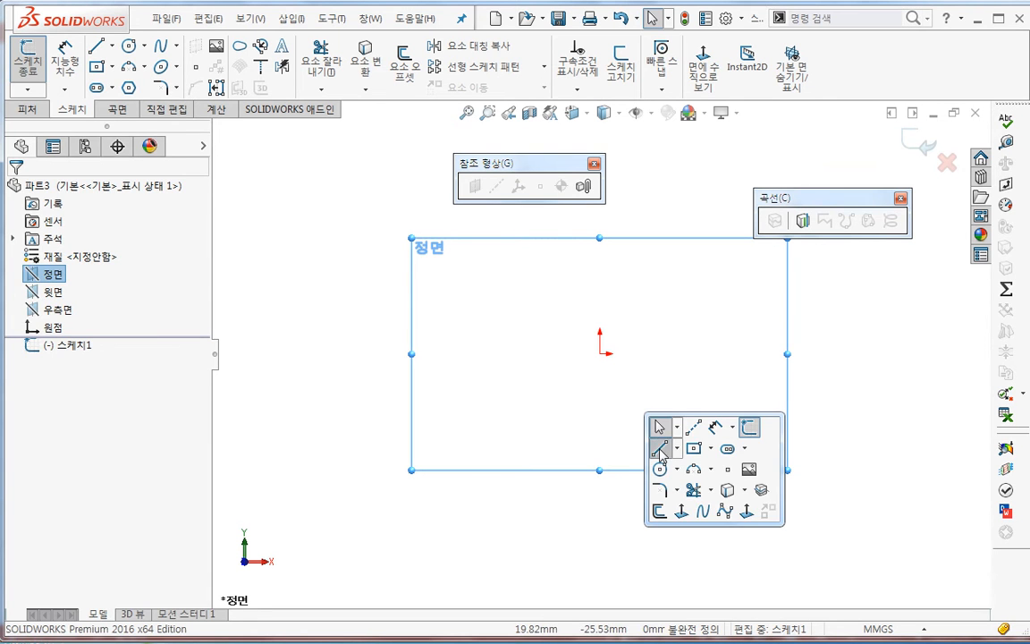
pyautogui.click(660, 450)
pyautogui.click(600, 354)
pyautogui.moveTo(826, 366); pyautogui.dragTo(833, 353)
pyautogui.keyDown('ctrl'); pyautogui.moveTo(765, 387); pyautogui.dragTo(699, 405, button='middle'); pyautogui.keyUp('ctrl')
pyautogui.press('Escape')
# - Dimension the horizontal line to 50 mm and exit the sketch
pyautogui.press('s')
pyautogui.click(750, 430)
pyautogui.click(694, 371)
pyautogui.click(690, 413)
pyautogui.write('50')
pyautogui.press('Return')
pyautogui.press('Escape')
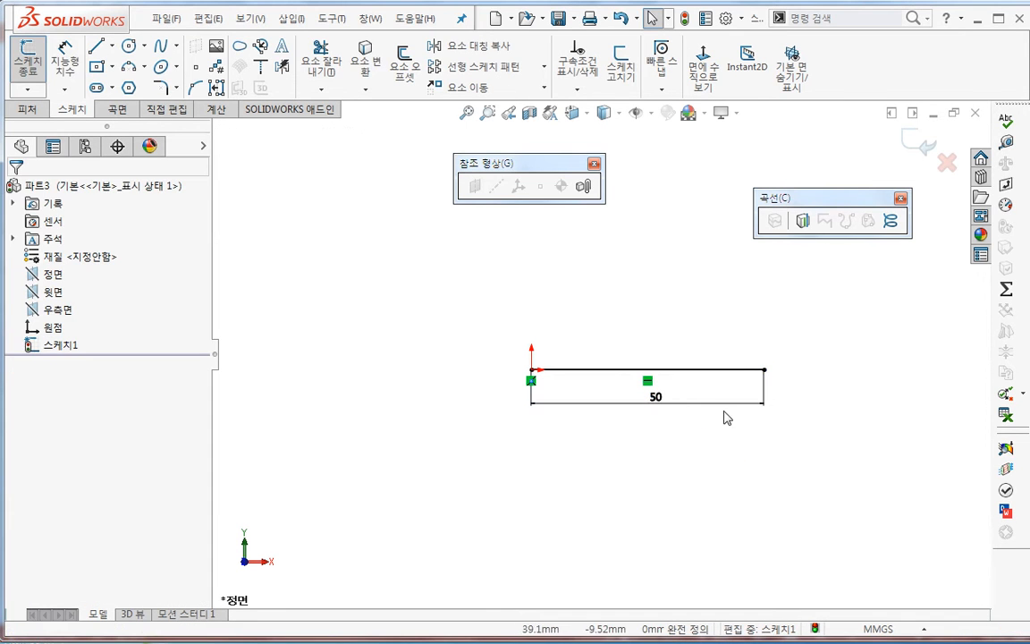
pyautogui.click(916, 146)
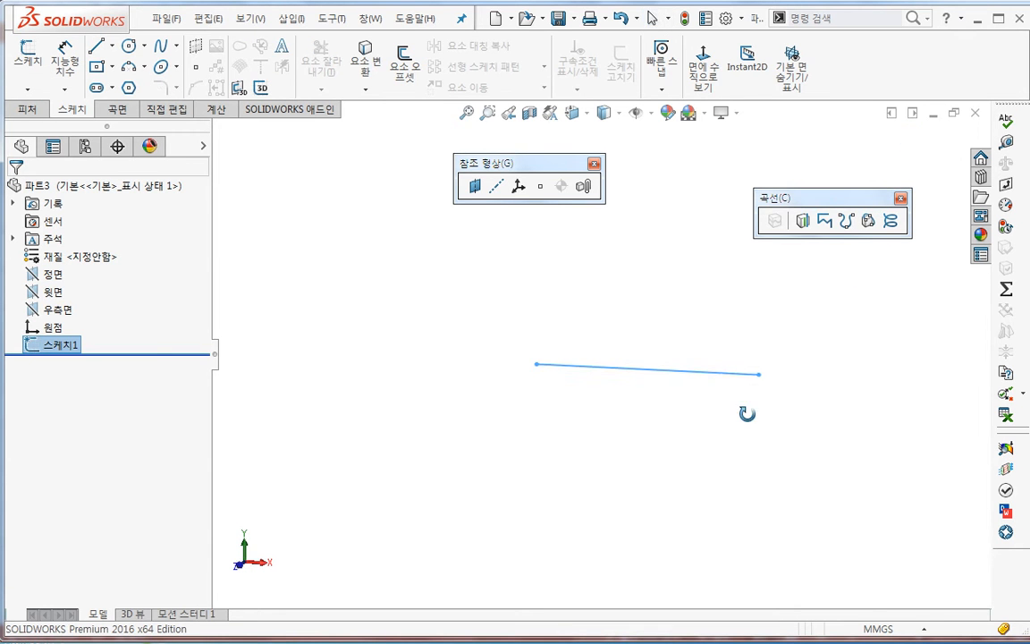
# - Start a sketch on the Top plane and draw a vertical midpoint line about 9.4 mm long centred on the origin
pyautogui.rightClick(54, 292)
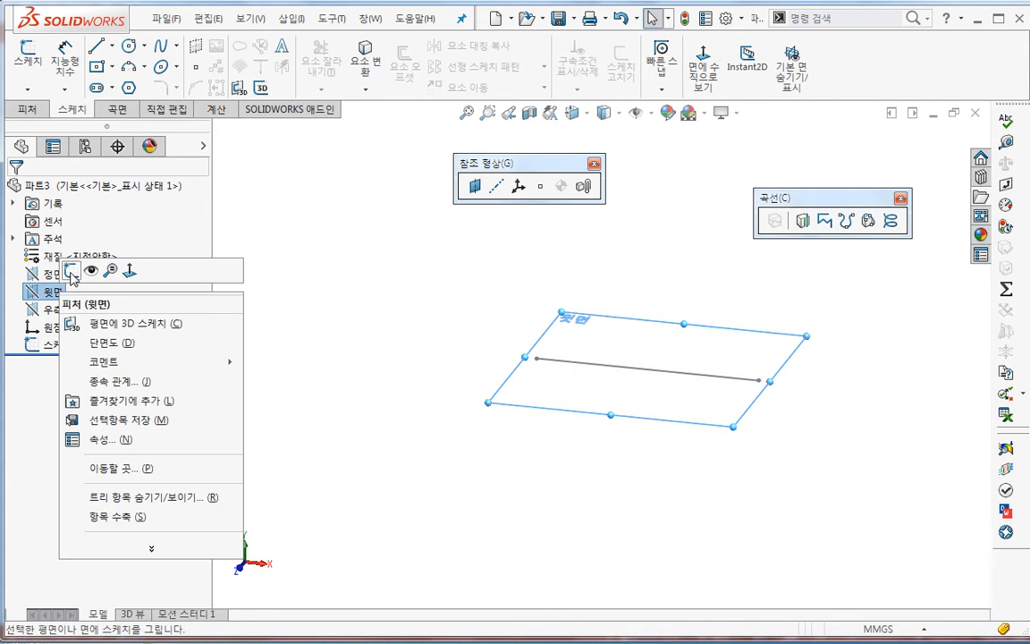
pyautogui.click(84, 329)
pyautogui.click(703, 56)
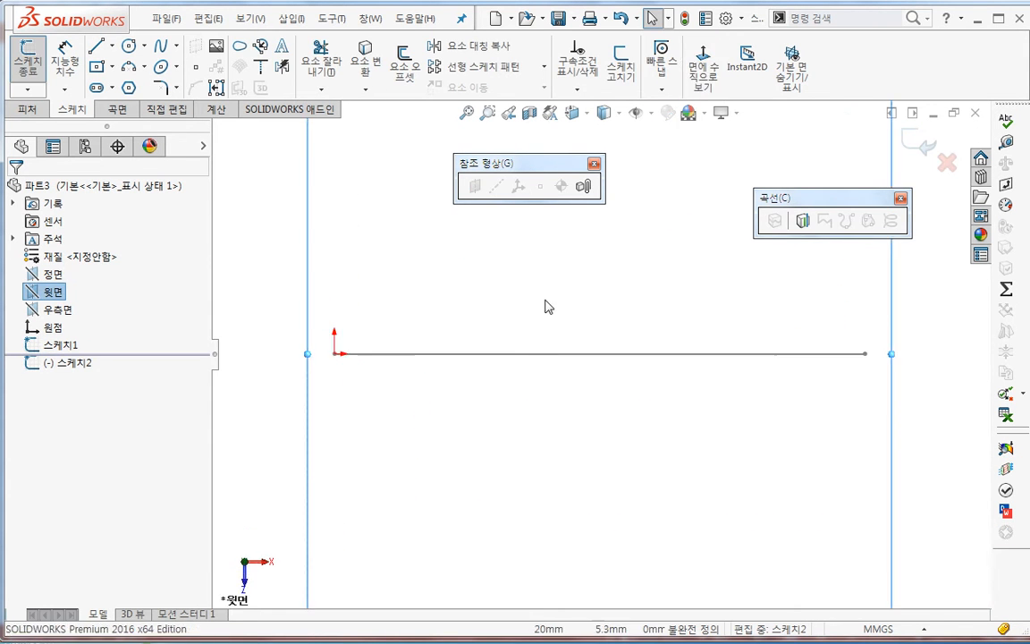
pyautogui.press('s')
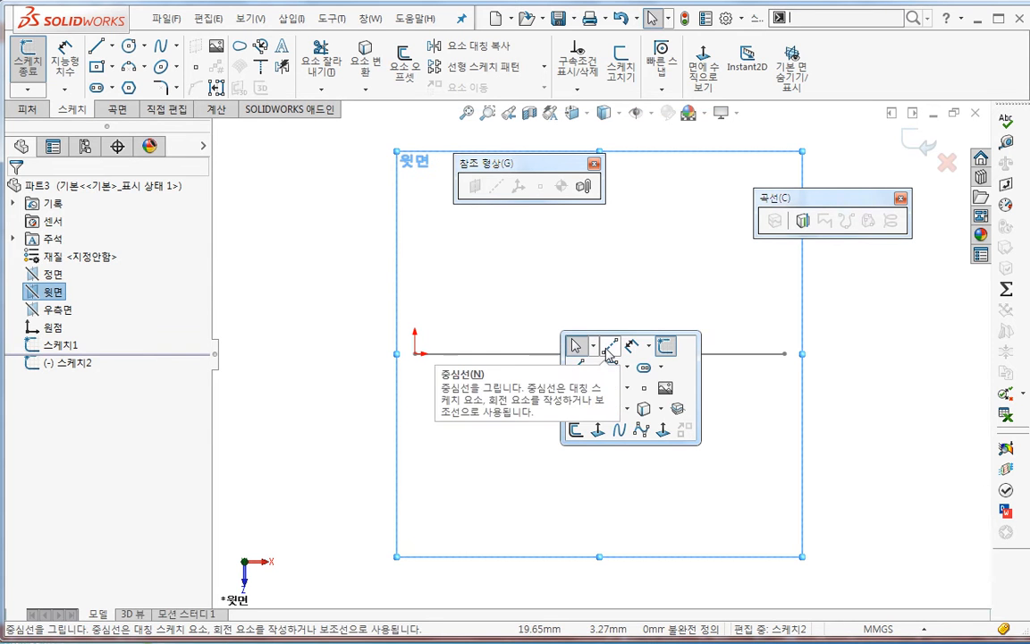
pyautogui.click(575, 367)
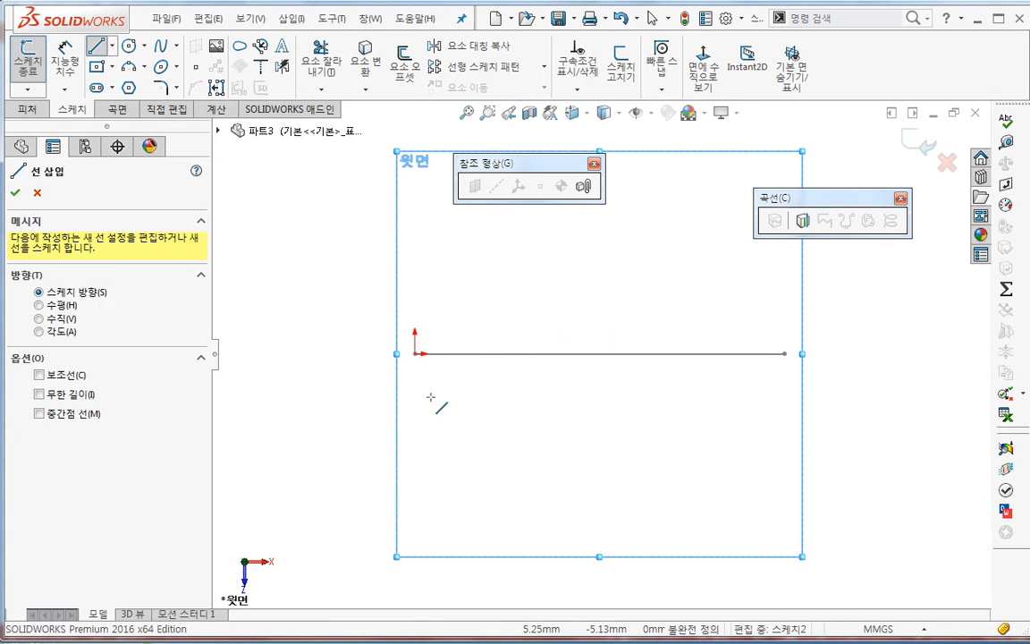
pyautogui.click(38, 413)
pyautogui.click(414, 353)
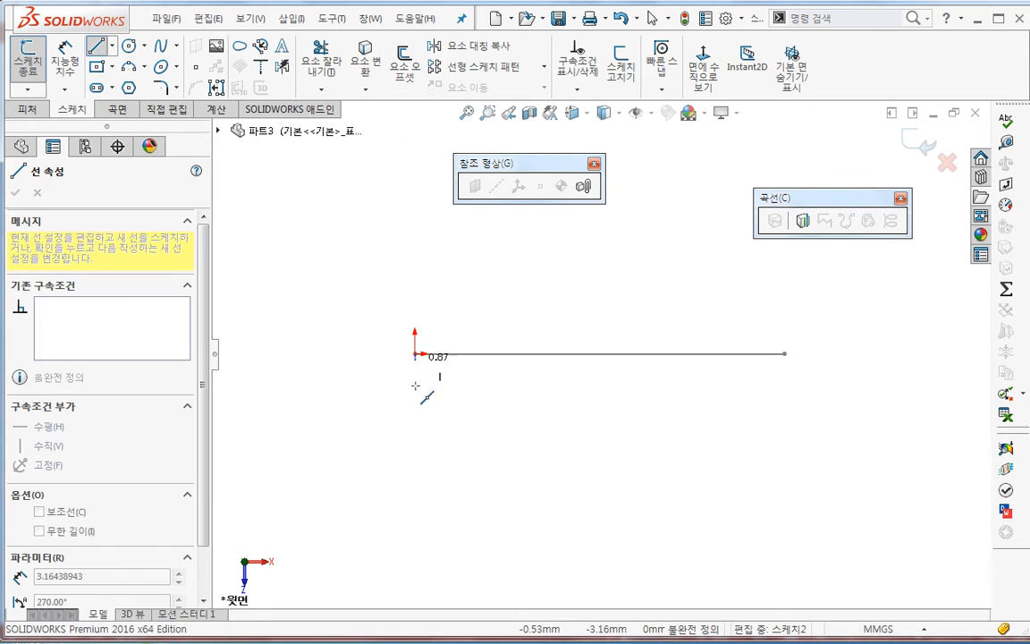
pyautogui.click(415, 390)
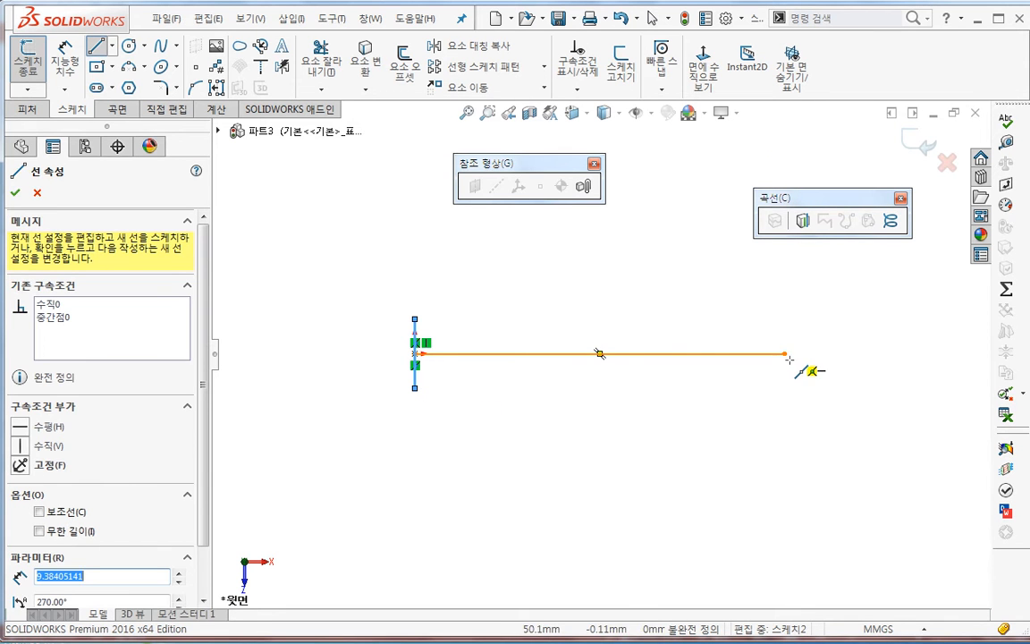
# - Draw a second vertical midpoint line about 9.4 mm long at the 50 mm line's far end and move it out to about X 58.6 mm
pyautogui.click(785, 390)
pyautogui.press('Escape')
pyautogui.moveTo(786, 355); pyautogui.dragTo(848, 354)
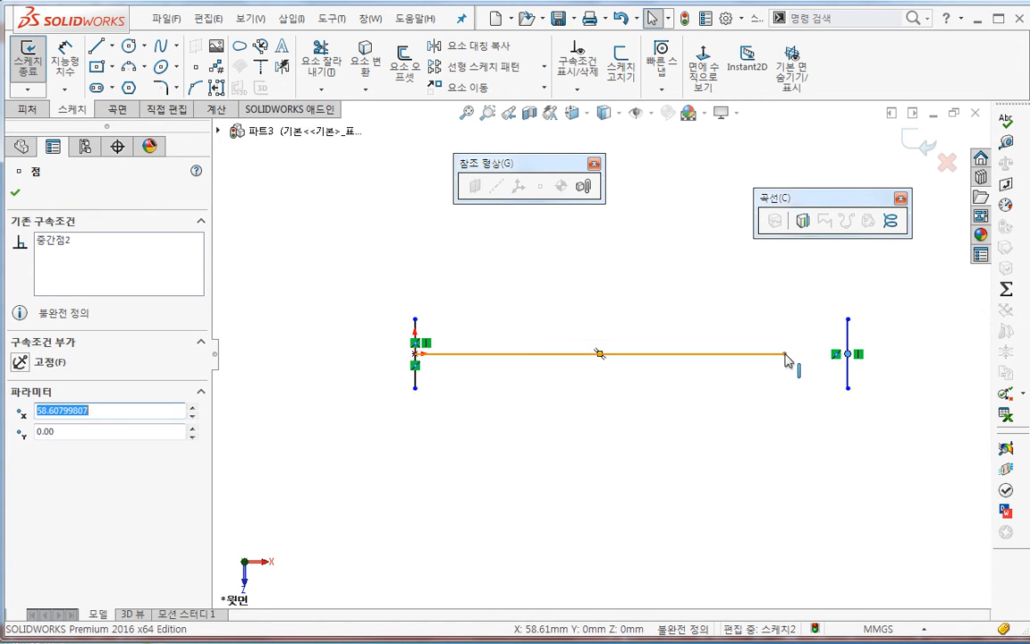
pyautogui.click(796, 387)
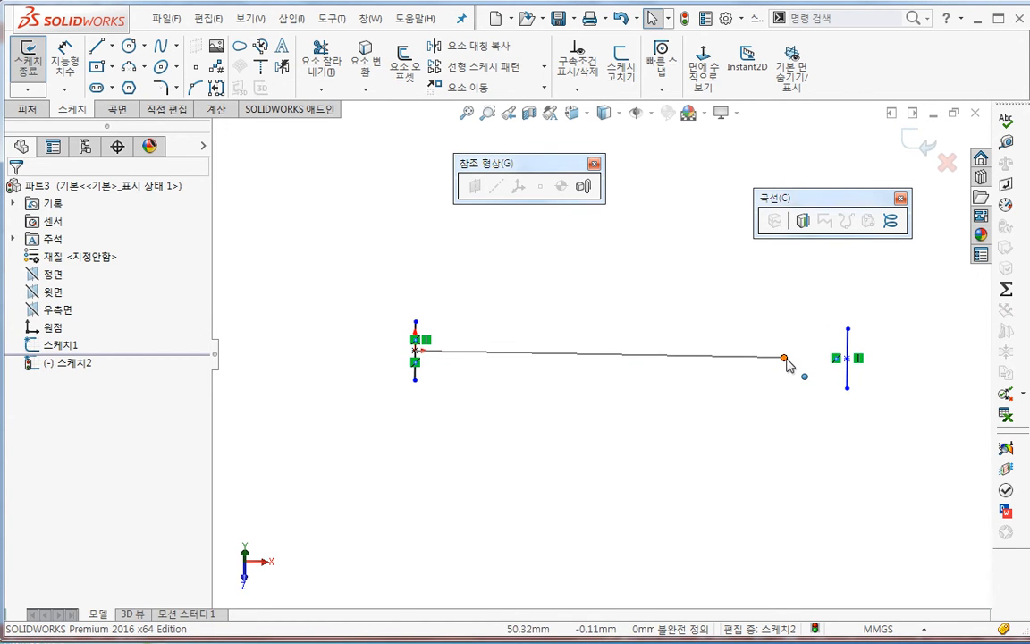
# - Make the second vertical line's midpoint coincident with the free endpoint of the 50 mm line
pyautogui.click(784, 357)
pyautogui.keyDown('ctrl'); pyautogui.click(847, 357); pyautogui.keyUp('ctrl')
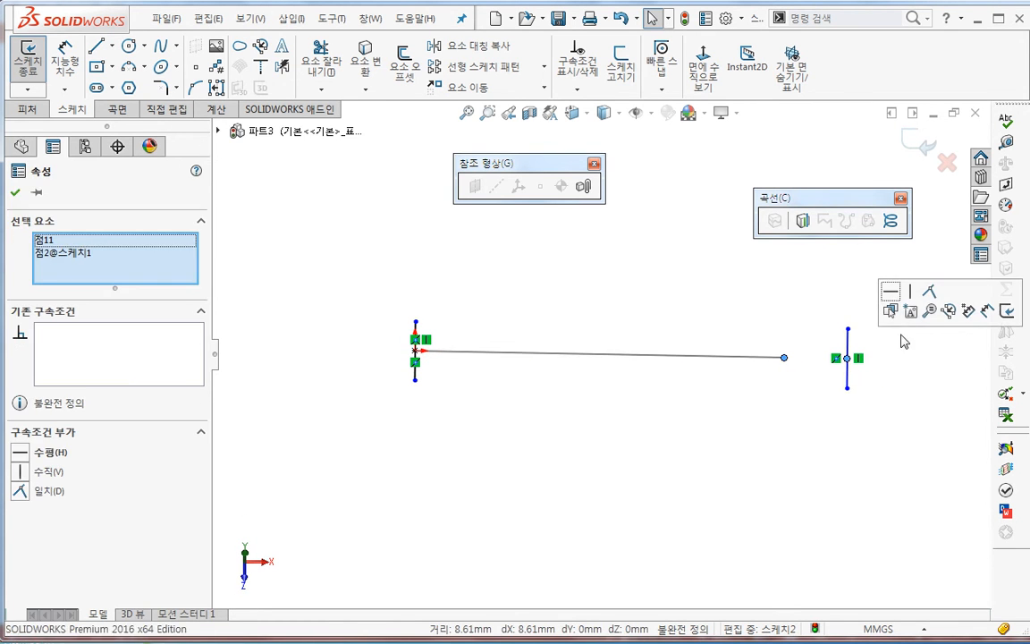
pyautogui.click(929, 291)
pyautogui.click(759, 444)
# - Dimension the second vertical line's length to 20 mm
pyautogui.moveTo(758, 444); pyautogui.dragTo(669, 460, button='middle')
pyautogui.press('s')
pyautogui.click(769, 461)
pyautogui.click(774, 390)
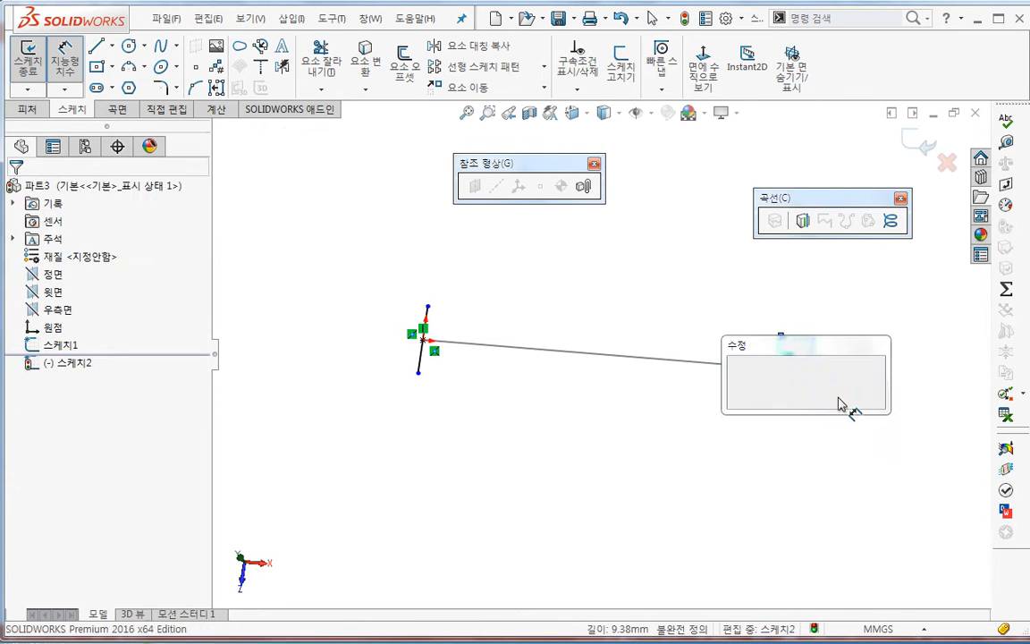
pyautogui.click(814, 398)
pyautogui.write('20')
pyautogui.press('Return')
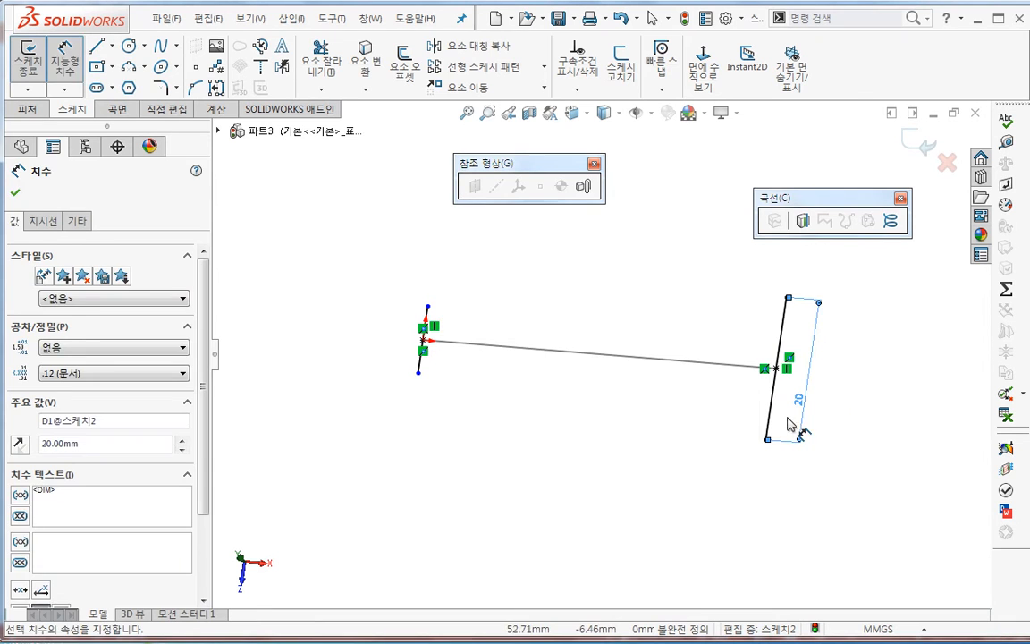
# - Make the line through the origin equal in length to the 20 mm line and exit the sketch
pyautogui.click(775, 394)
pyautogui.keyDown('ctrl'); pyautogui.click(420, 366); pyautogui.keyUp('ctrl')
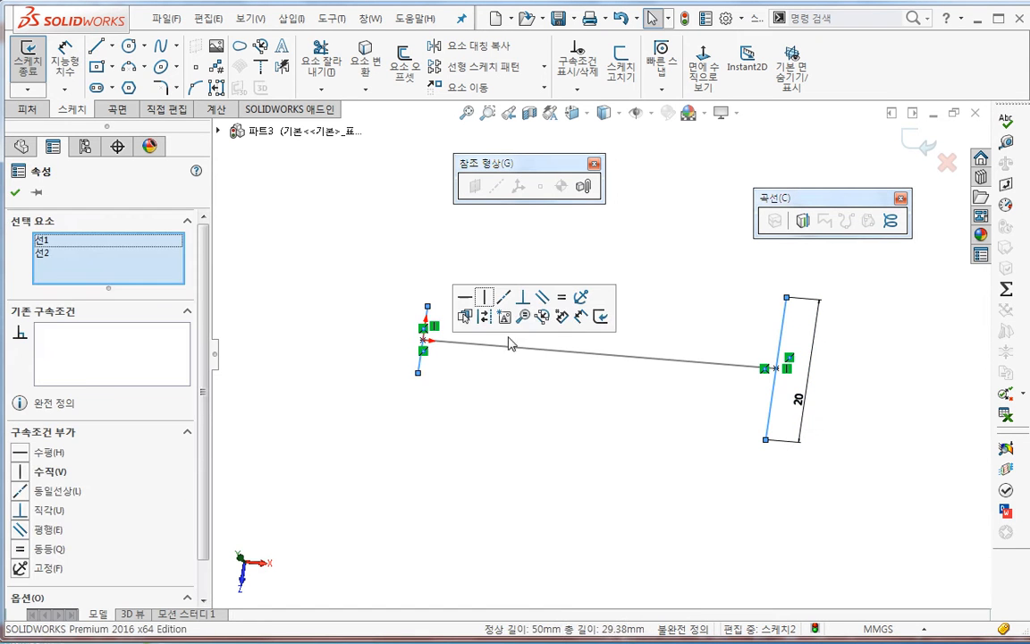
pyautogui.click(561, 300)
pyautogui.moveTo(563, 414)
pyautogui.mouseDown(button='middle')
pyautogui.moveTo(552, 372)
pyautogui.moveTo(540, 390)
pyautogui.moveTo(528, 380)
pyautogui.mouseUp(button='middle')
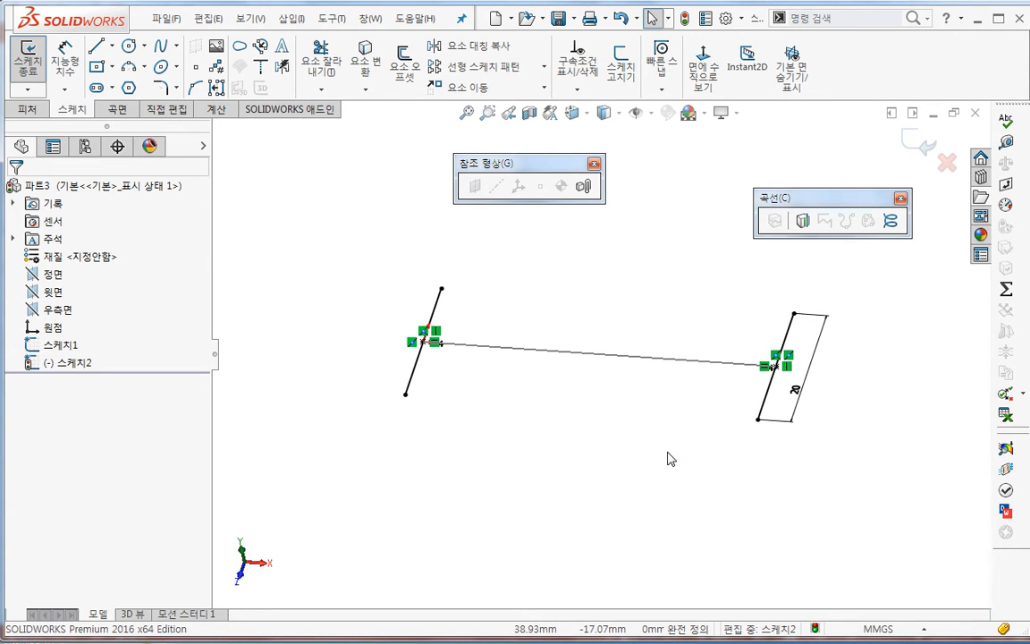
pyautogui.click(916, 144)
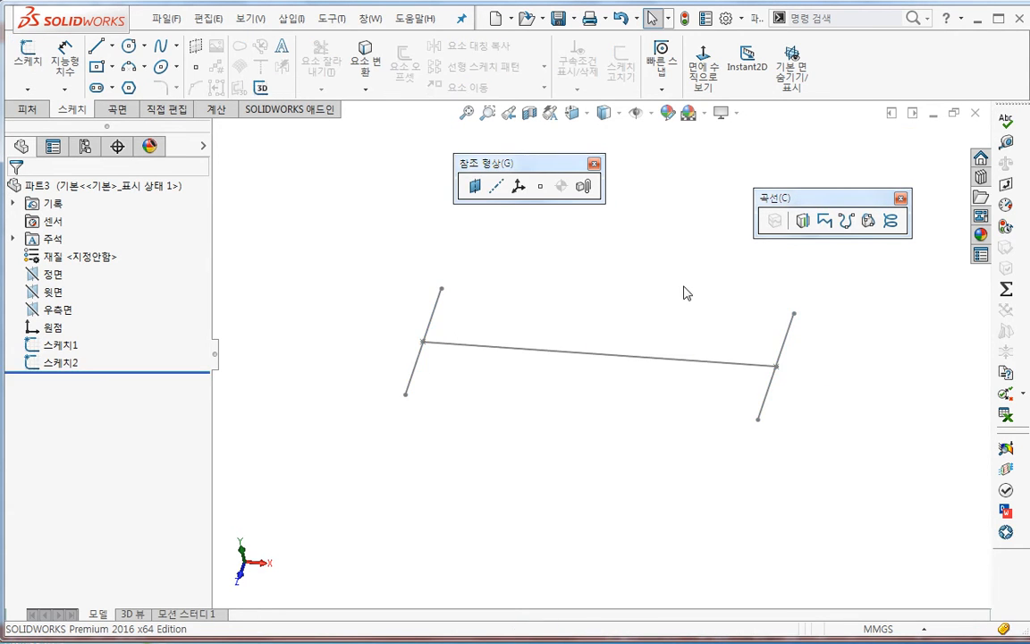
# - Save the part as Layout_Test in the Spur Gear folder
pyautogui.hotkey('ctrl', 's')
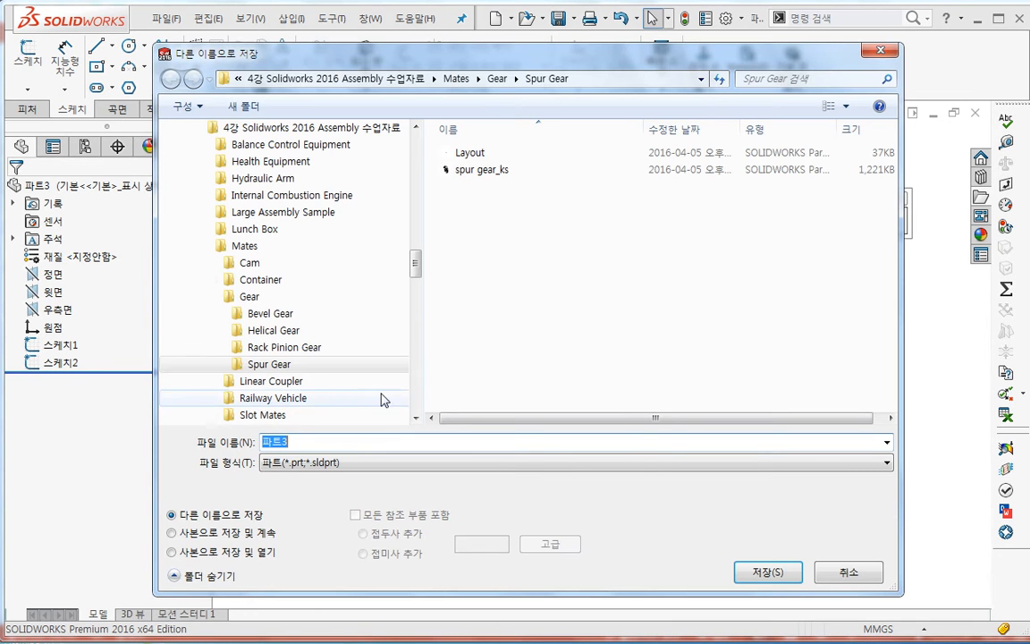
pyautogui.write('Tes')
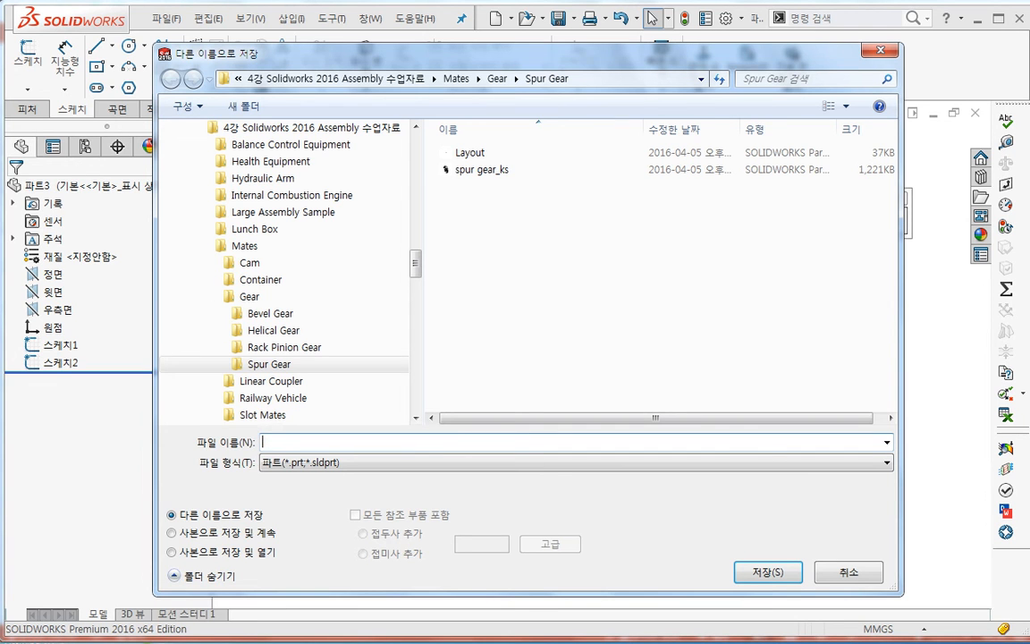
pyautogui.write('La')
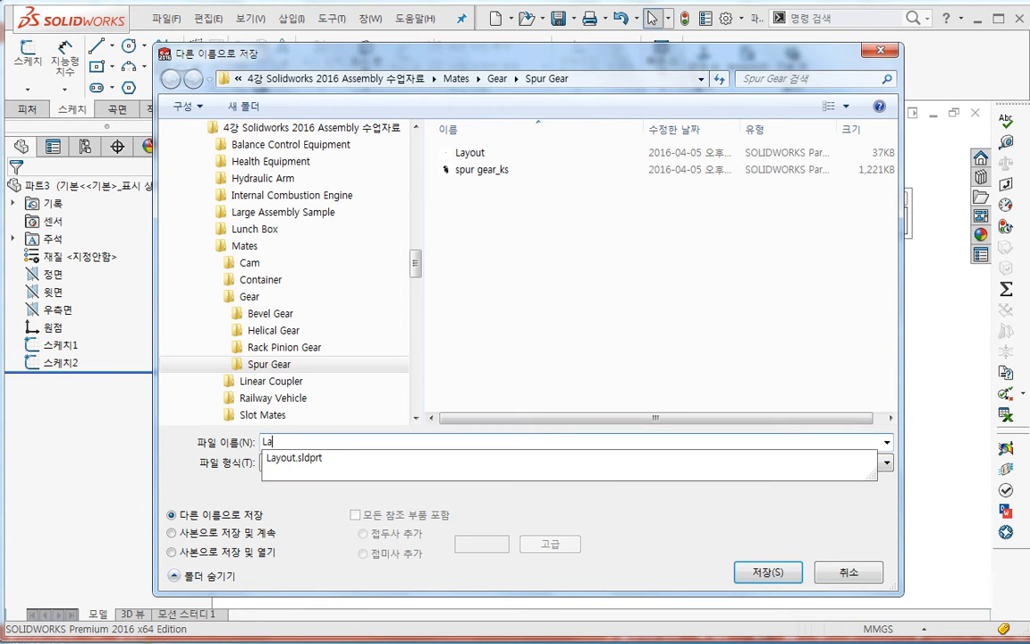
pyautogui.write('yout_Test')
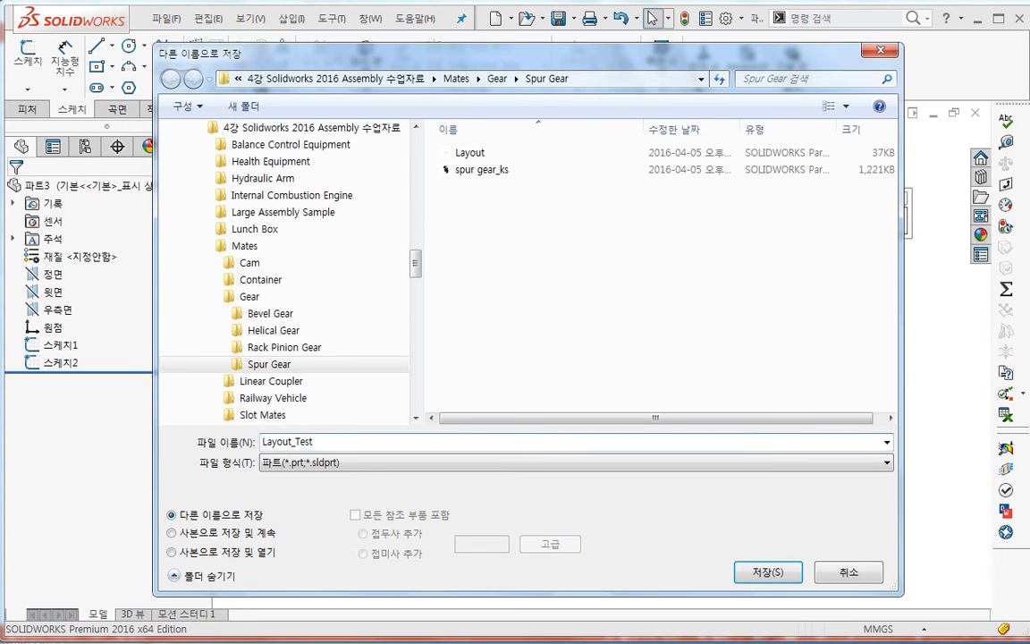
pyautogui.press('Return')
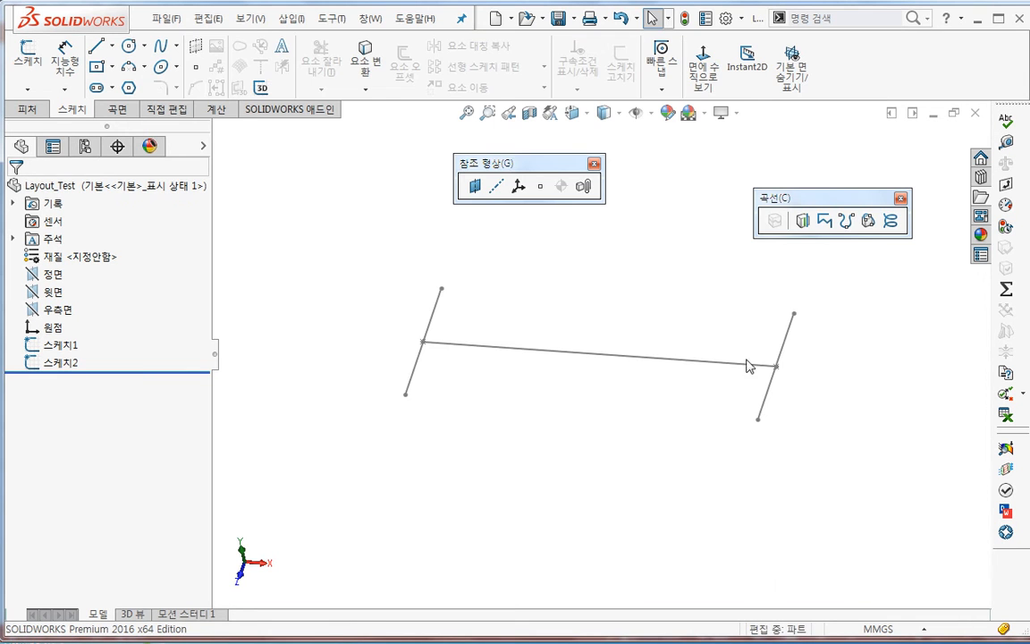
# - Close the Layout_Test part and create a new assembly from the Assembly_MM template
pyautogui.click(975, 113)
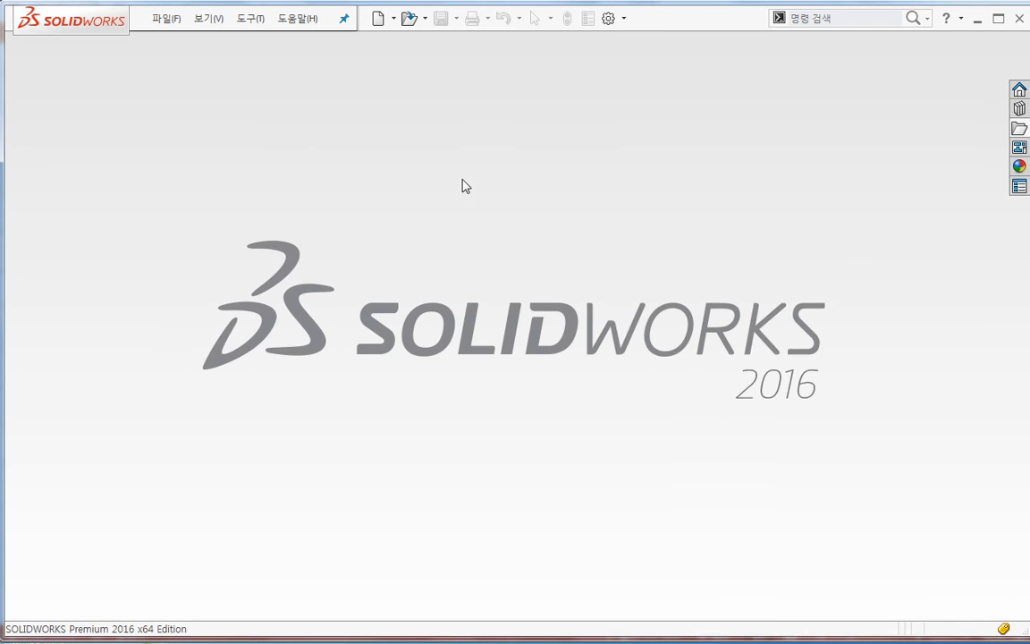
pyautogui.click(166, 18)
pyautogui.click(179, 41)
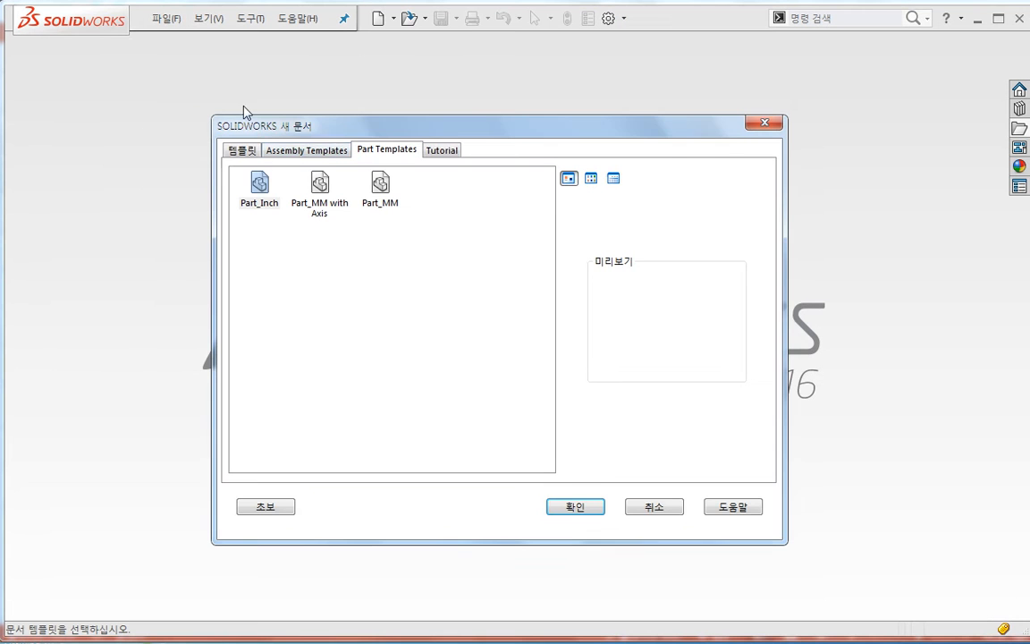
pyautogui.click(328, 152)
pyautogui.click(322, 186)
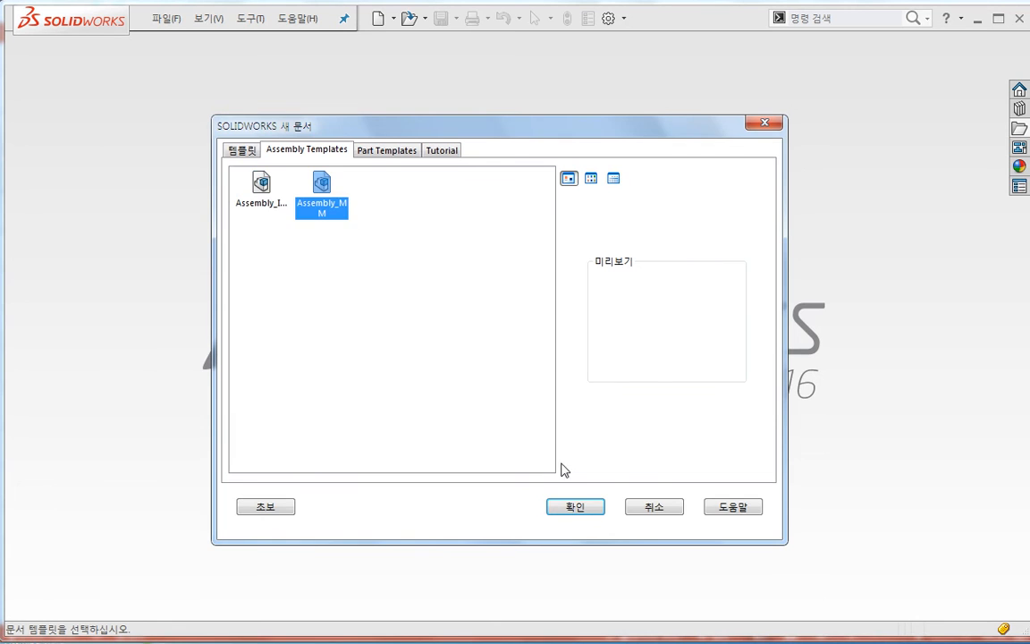
pyautogui.click(576, 508)
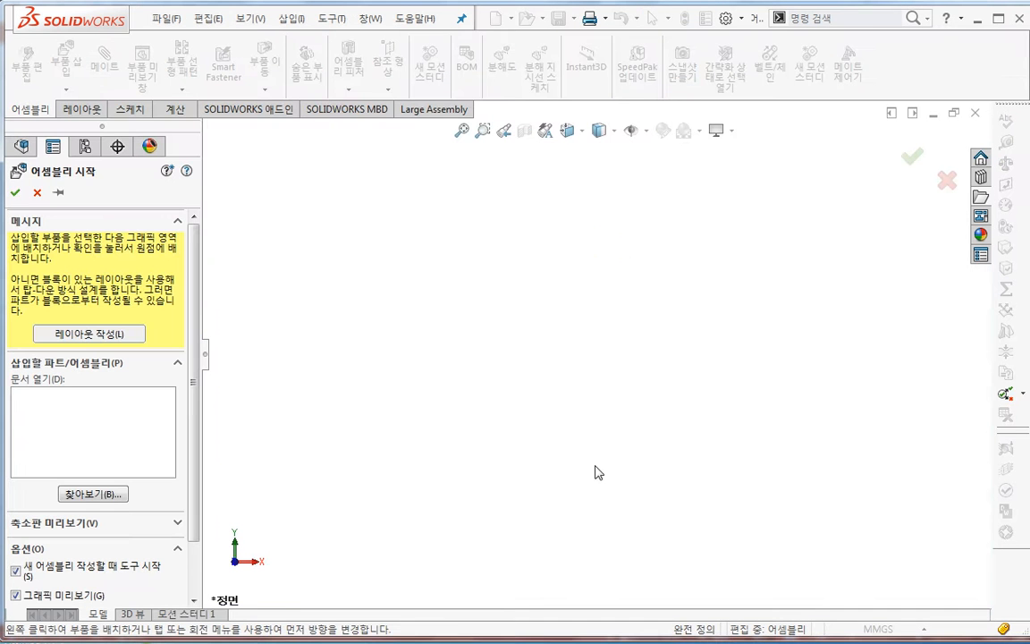
# - Skip inserting a first component and save the new assembly as Test in the Spur Gear folder
pyautogui.click(37, 192)
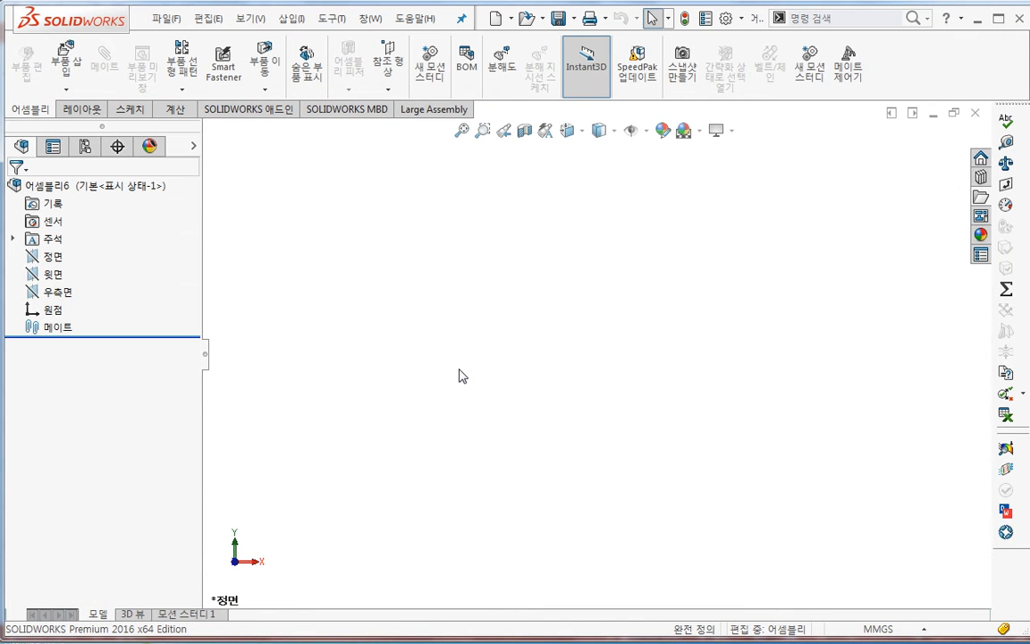
pyautogui.hotkey('ctrl', 's')
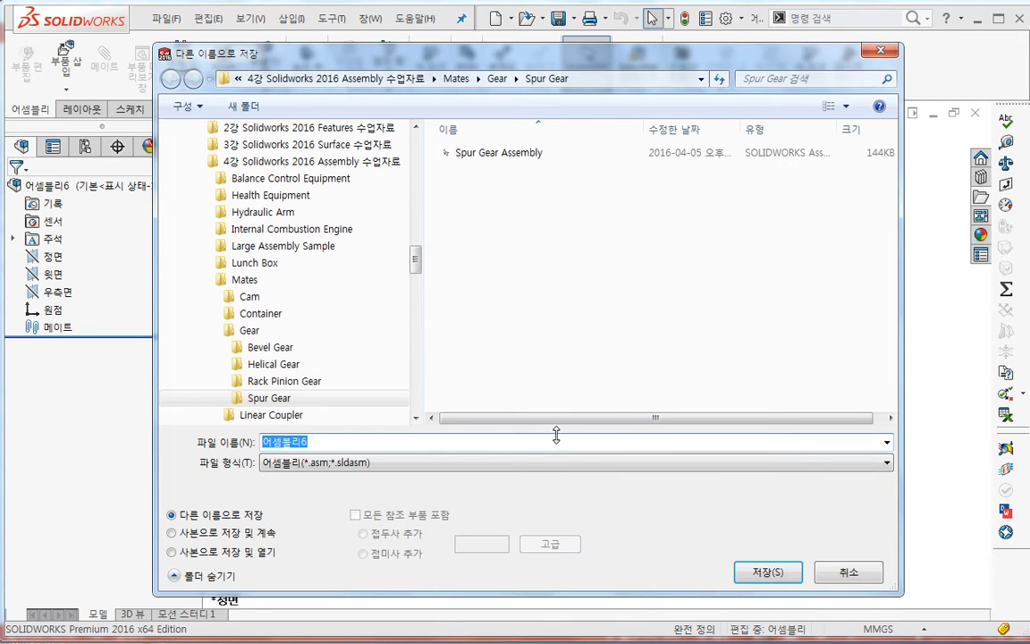
pyautogui.write('Test')
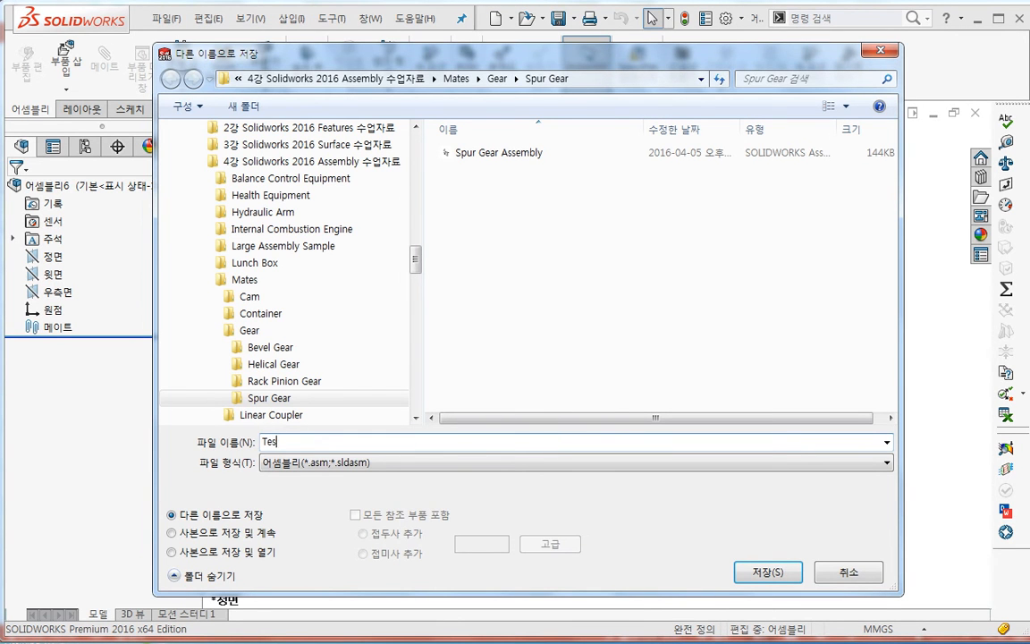
pyautogui.click(756, 577)
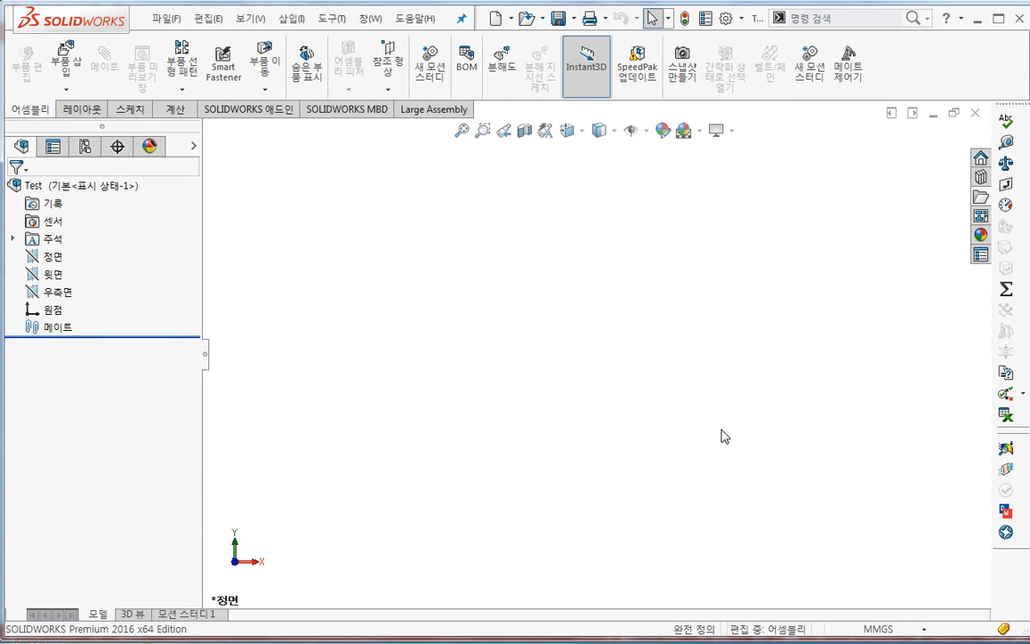
# - Display the assembly origin and place the Layout_Test part from the Spur Gear folder on it
pyautogui.click(636, 132)
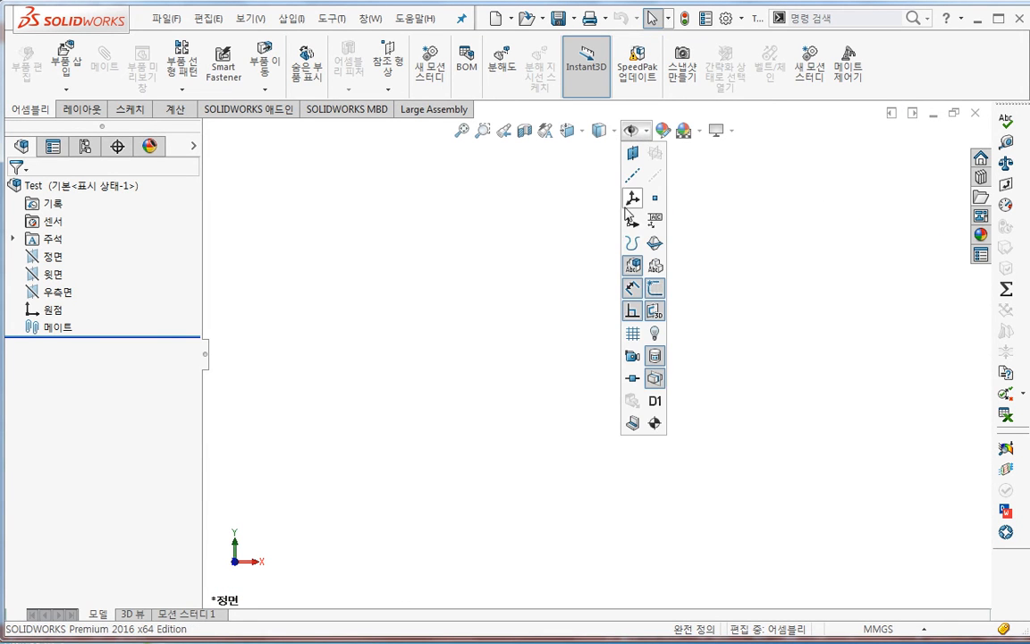
pyautogui.click(530, 296)
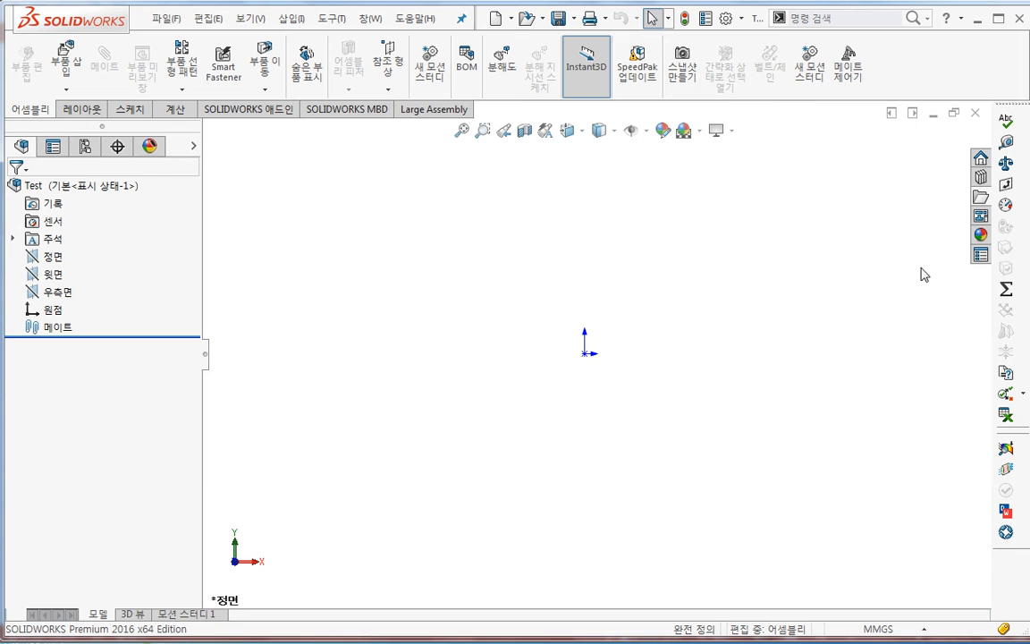
pyautogui.click(981, 198)
pyautogui.rightClick(818, 356)
pyautogui.click(839, 380)
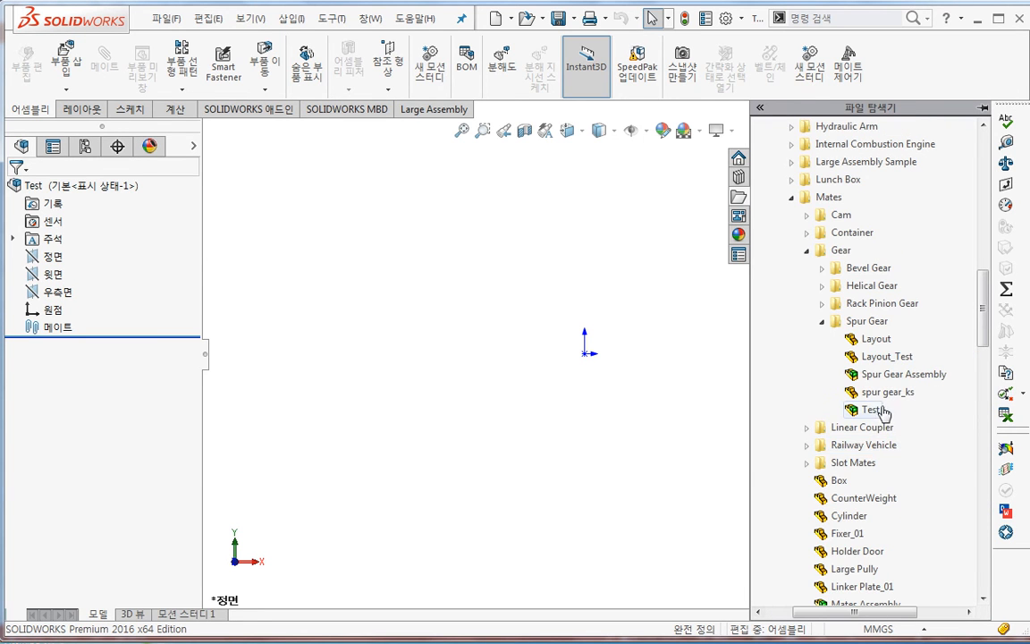
pyautogui.moveTo(877, 356)
pyautogui.mouseDown()
pyautogui.moveTo(615, 355)
pyautogui.moveTo(598, 357)
pyautogui.moveTo(605, 363)
pyautogui.moveTo(591, 372)
pyautogui.mouseUp()
pyautogui.moveTo(649, 434); pyautogui.dragTo(665, 463, button='middle')
pyautogui.scroll(-4, 731, 354)
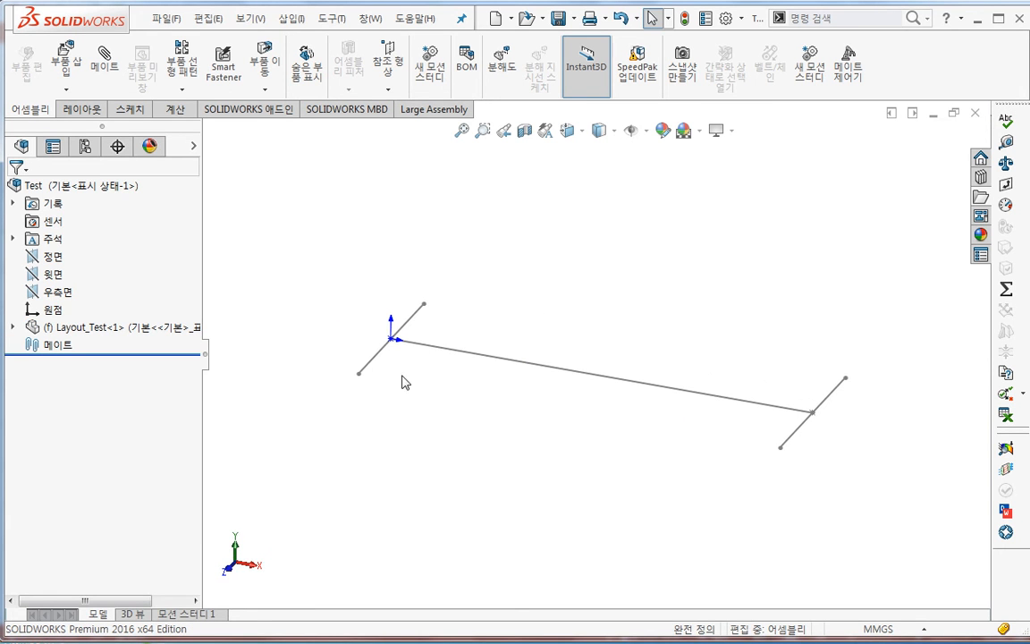
pyautogui.scroll(2, 625, 447)
pyautogui.keyDown('ctrl'); pyautogui.moveTo(625, 448); pyautogui.dragTo(565, 438, button='middle'); pyautogui.keyUp('ctrl')
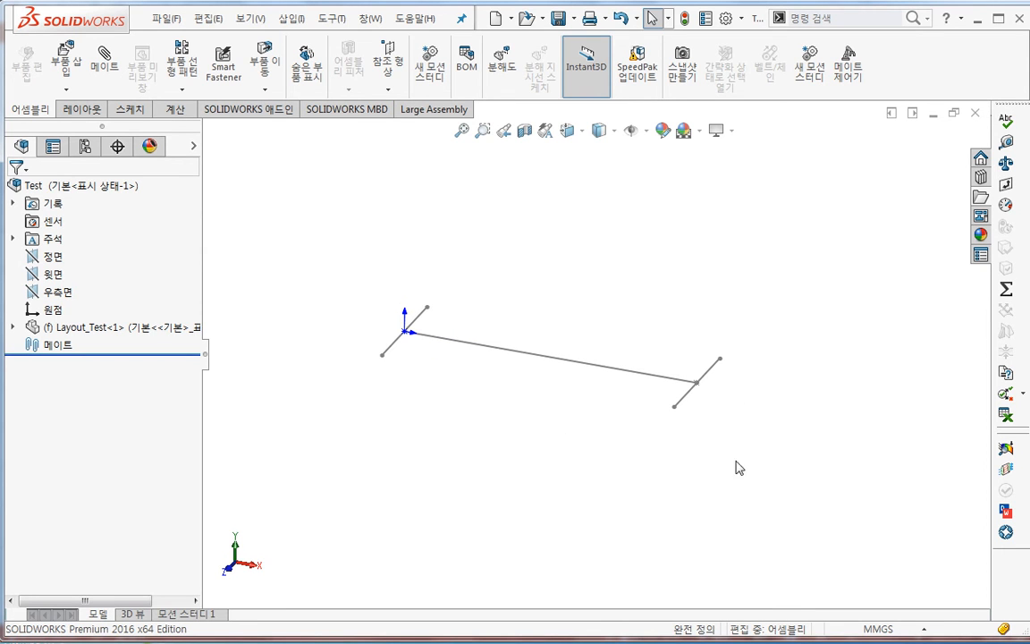
# - Look at the Toolbox contents in the design library
pyautogui.click(981, 179)
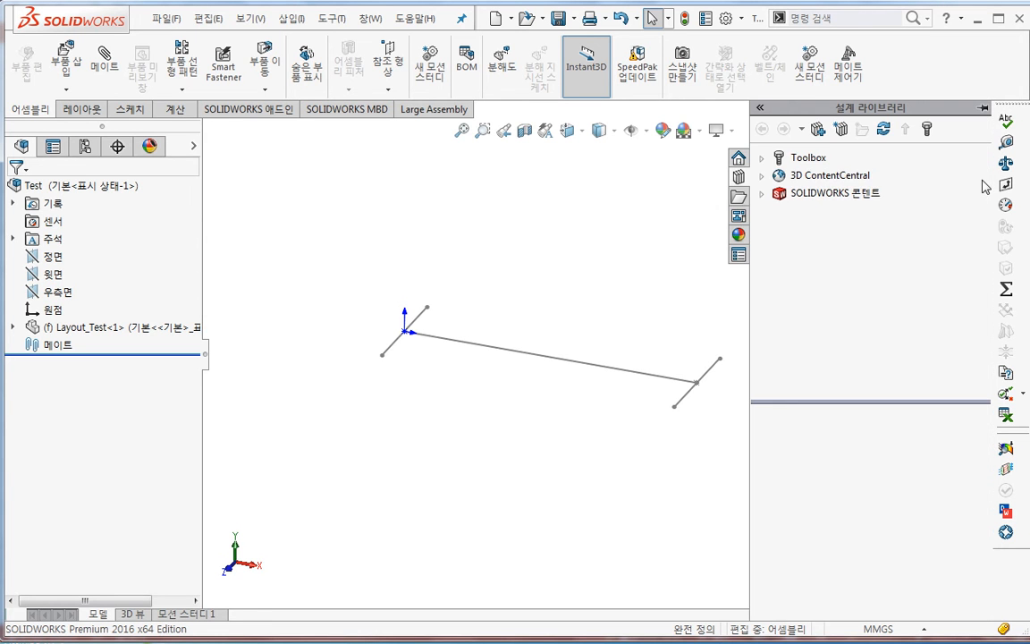
pyautogui.click(827, 163)
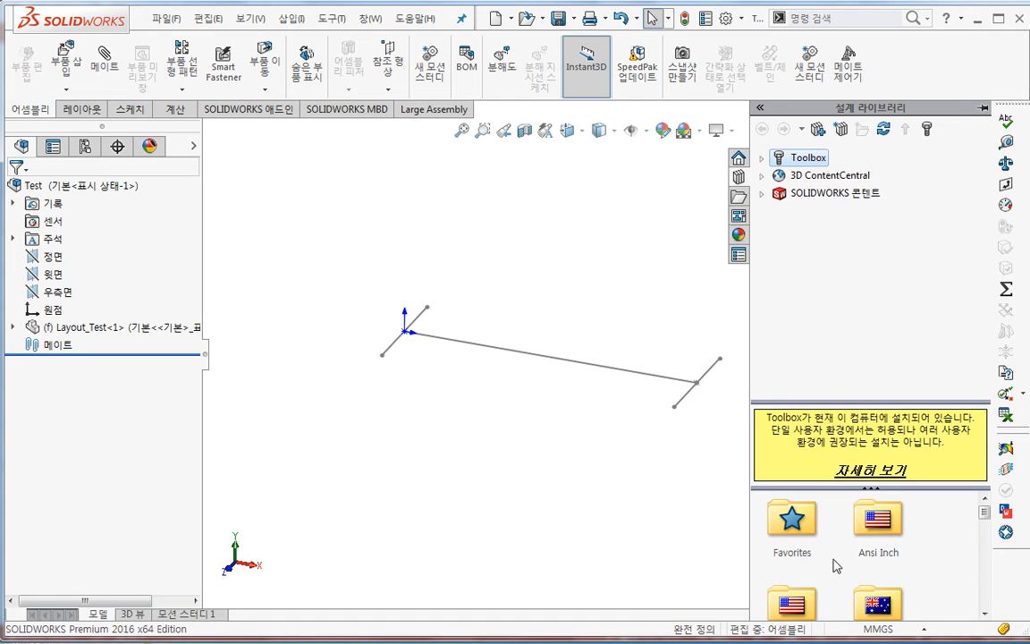
pyautogui.click(626, 307)
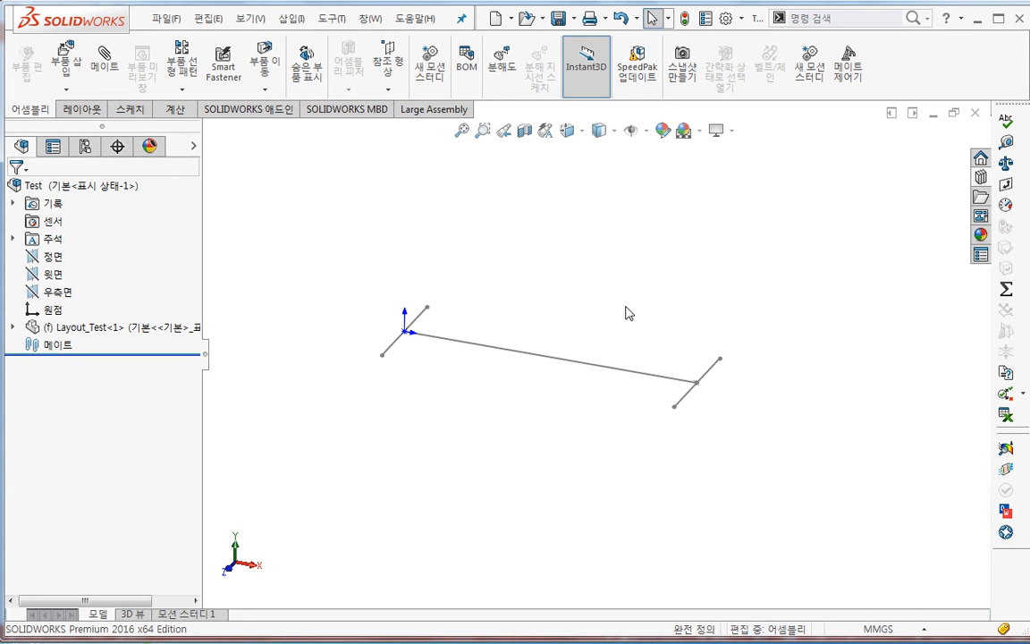
# - Enable the SOLIDWORKS Toolbox Utilities add-in and set both Toolbox Library and Toolbox Utilities to load at startup
pyautogui.click(741, 18)
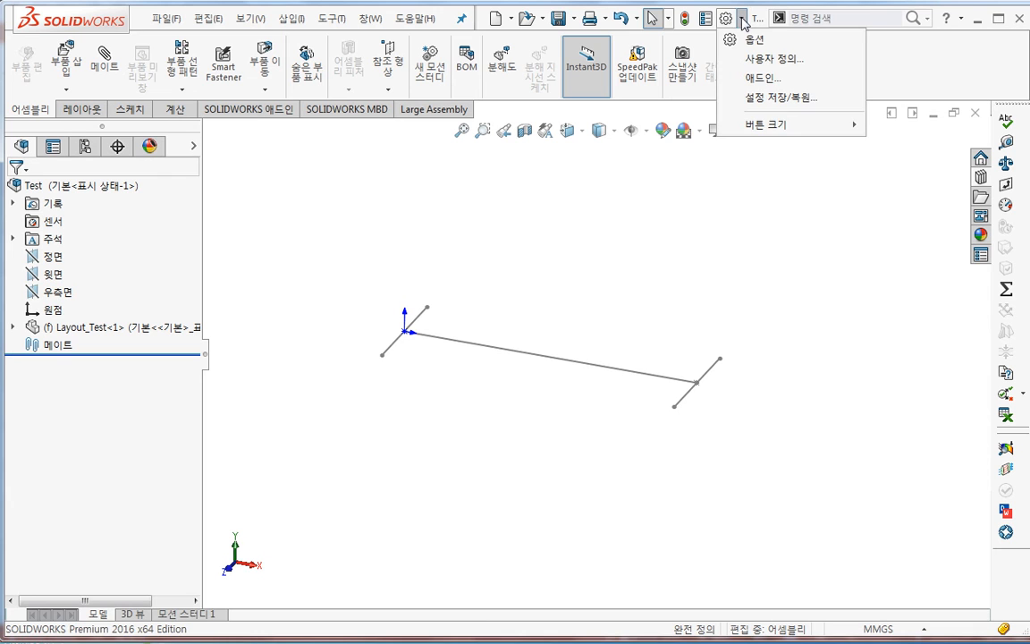
pyautogui.click(763, 78)
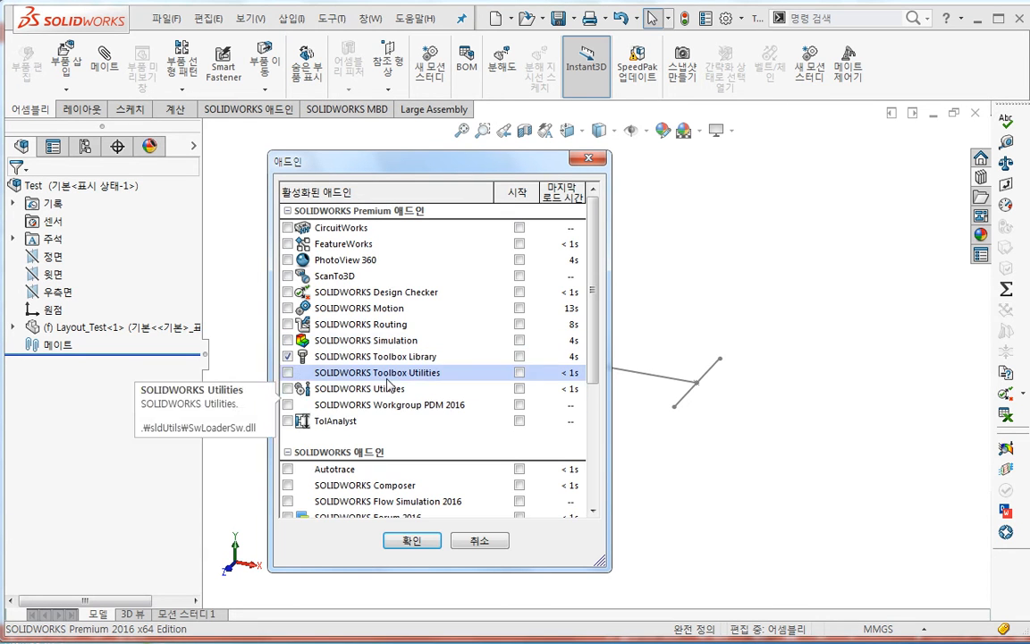
pyautogui.click(287, 372)
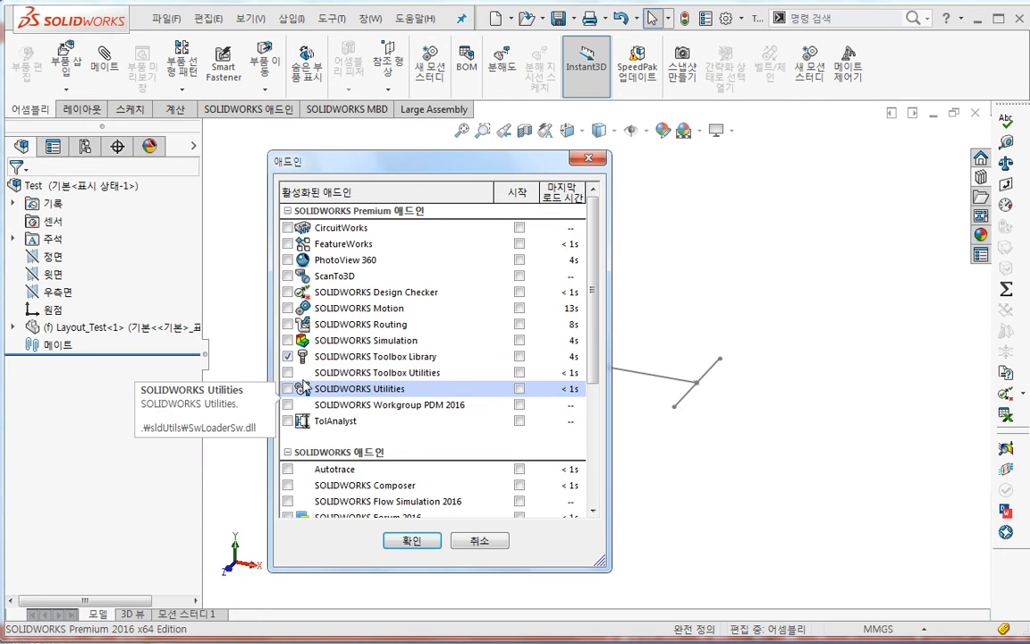
pyautogui.click(520, 355)
pyautogui.click(519, 373)
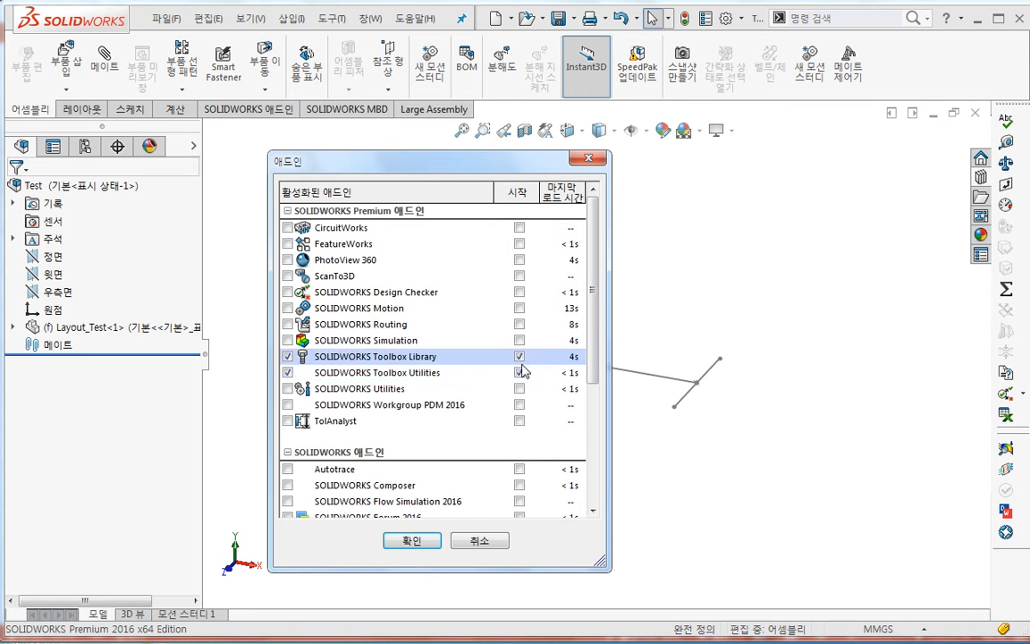
pyautogui.click(412, 540)
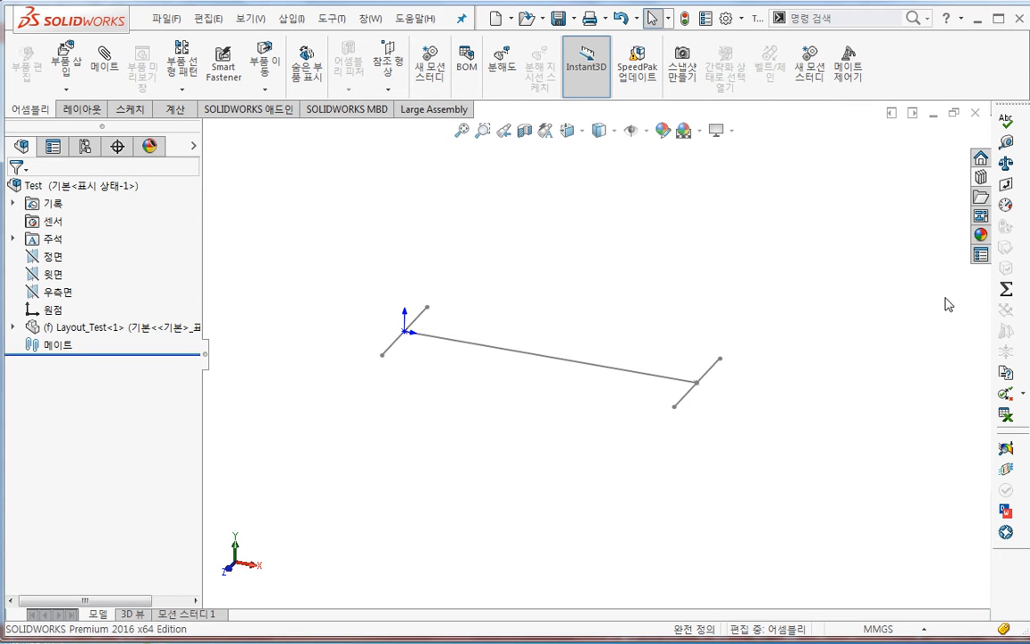
# - Enlarge the Toolbox contents area in the design library and show its folders as small icons
pyautogui.click(981, 177)
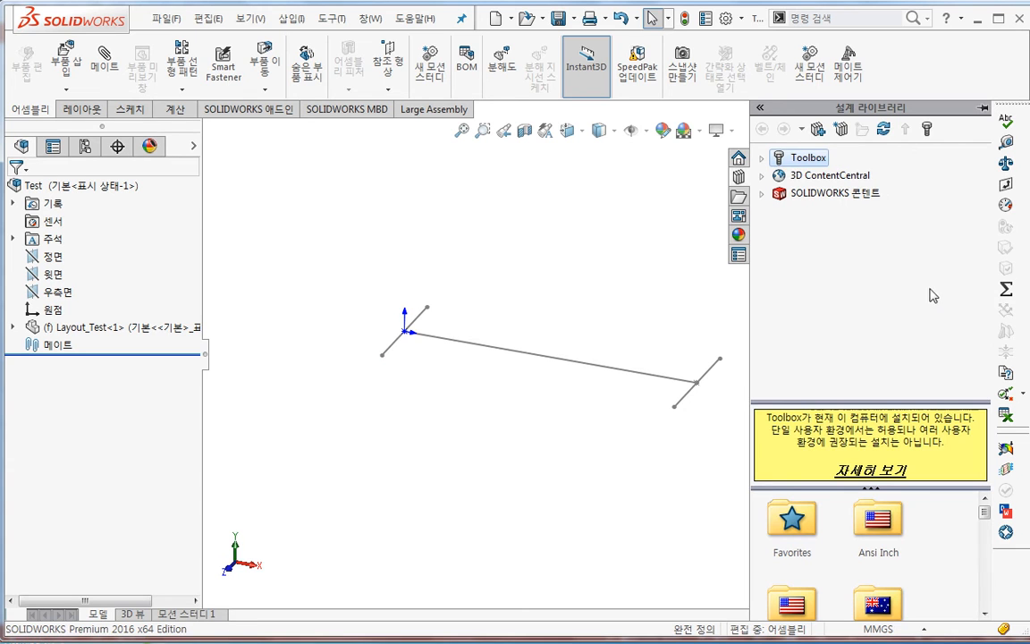
pyautogui.moveTo(855, 410); pyautogui.dragTo(855, 261)
pyautogui.rightClick(937, 411)
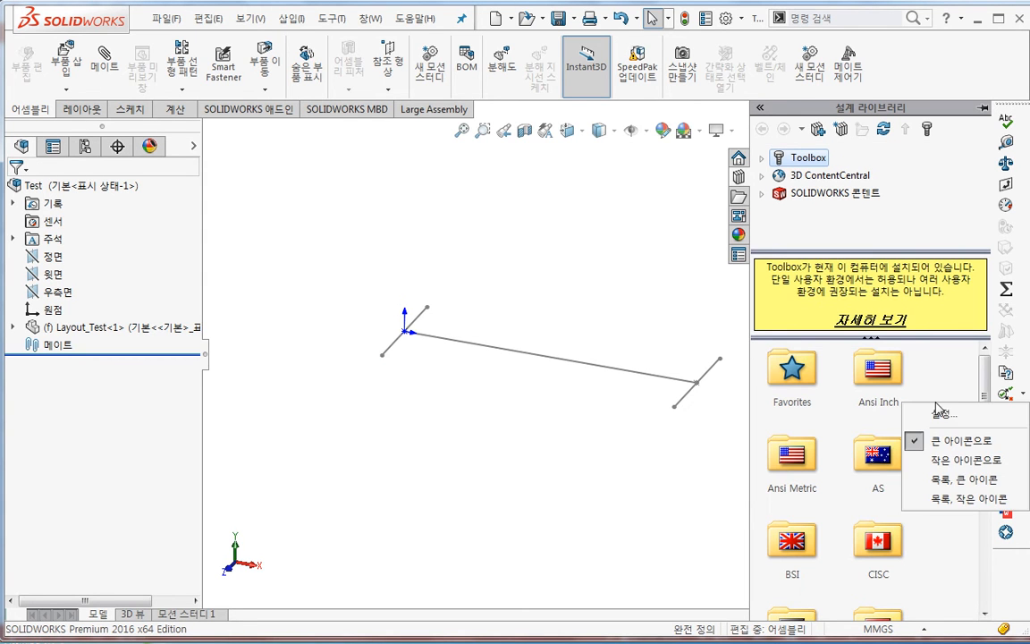
pyautogui.click(939, 462)
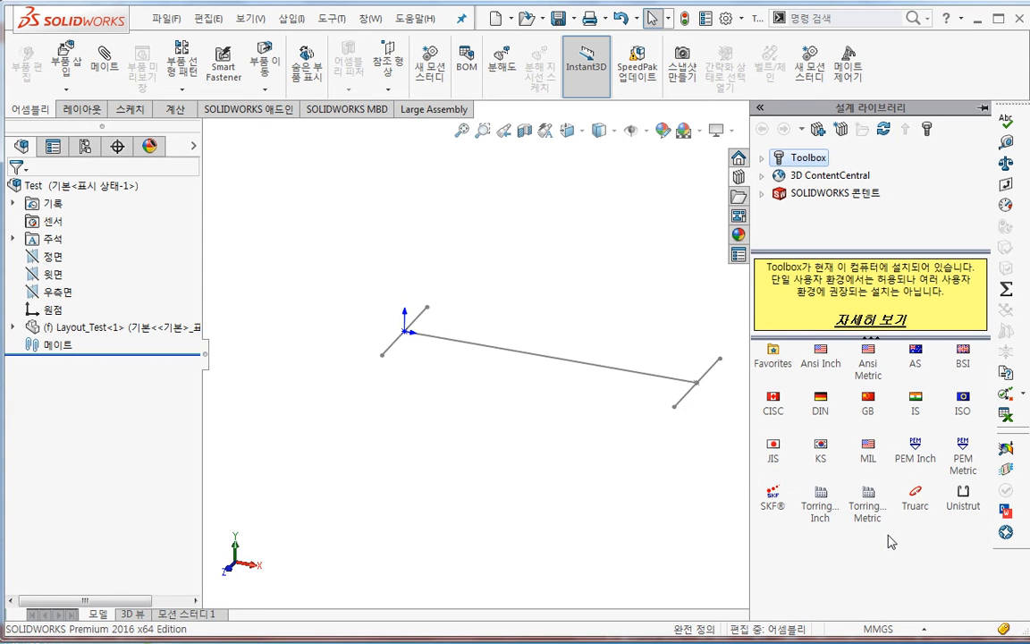
# - Insert the KS B 1414 spur gear (스퍼 기어) from the KS standard's 전동 > 기어 category beside the layout
pyautogui.click(822, 462)
pyautogui.doubleClick(823, 454)
pyautogui.doubleClick(775, 405)
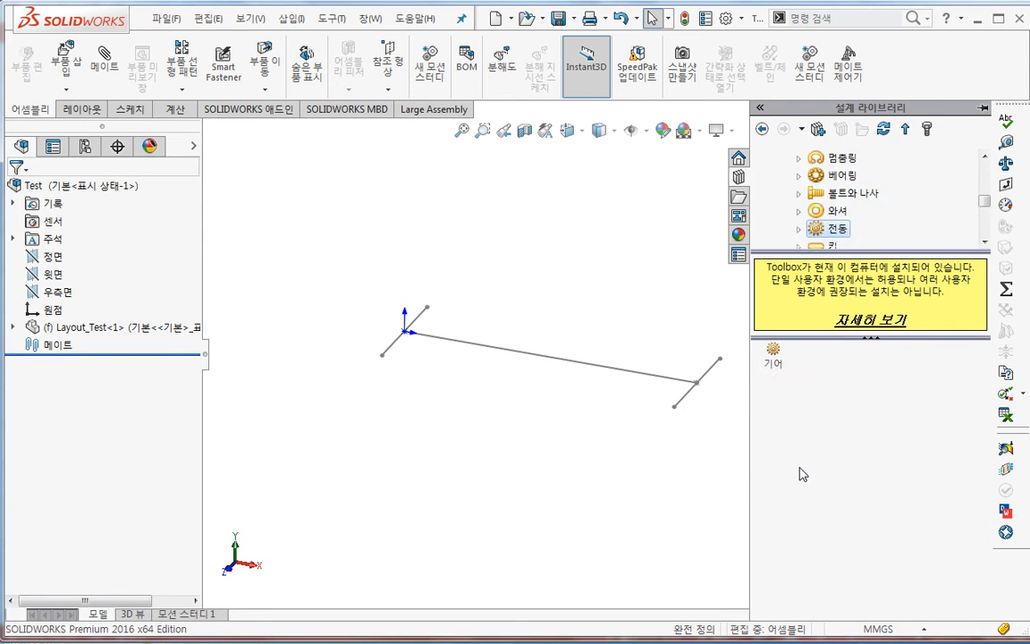
pyautogui.doubleClick(775, 354)
pyautogui.click(822, 382)
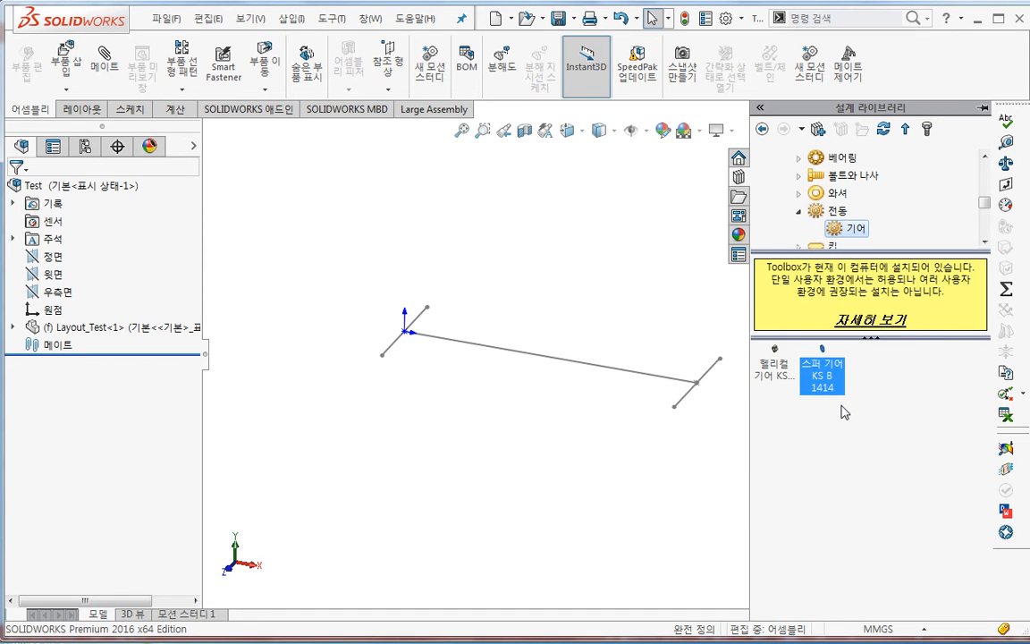
pyautogui.moveTo(824, 372); pyautogui.dragTo(371, 383)
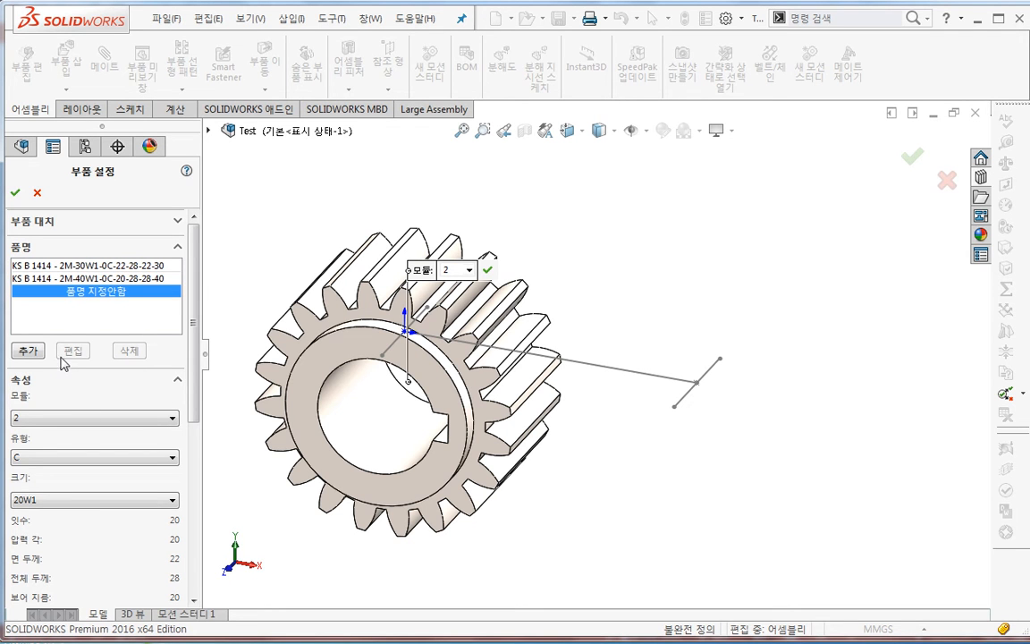
# - Set the spur gear's module to 2, try types A and B, and choose type C
pyautogui.click(27, 420)
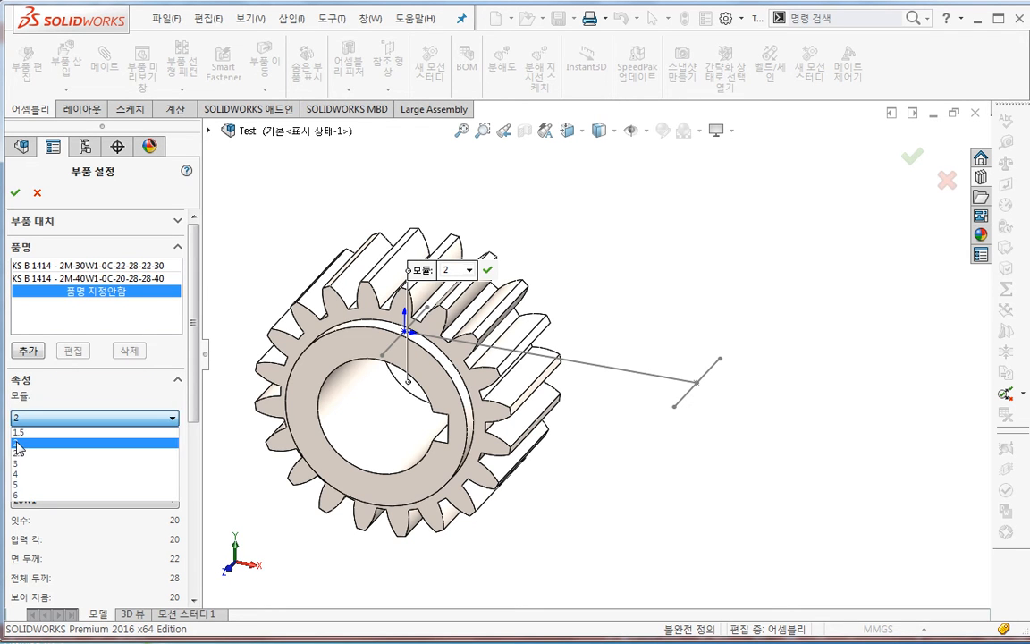
pyautogui.click(18, 444)
pyautogui.scroll(-2, 168, 431)
pyautogui.click(139, 394)
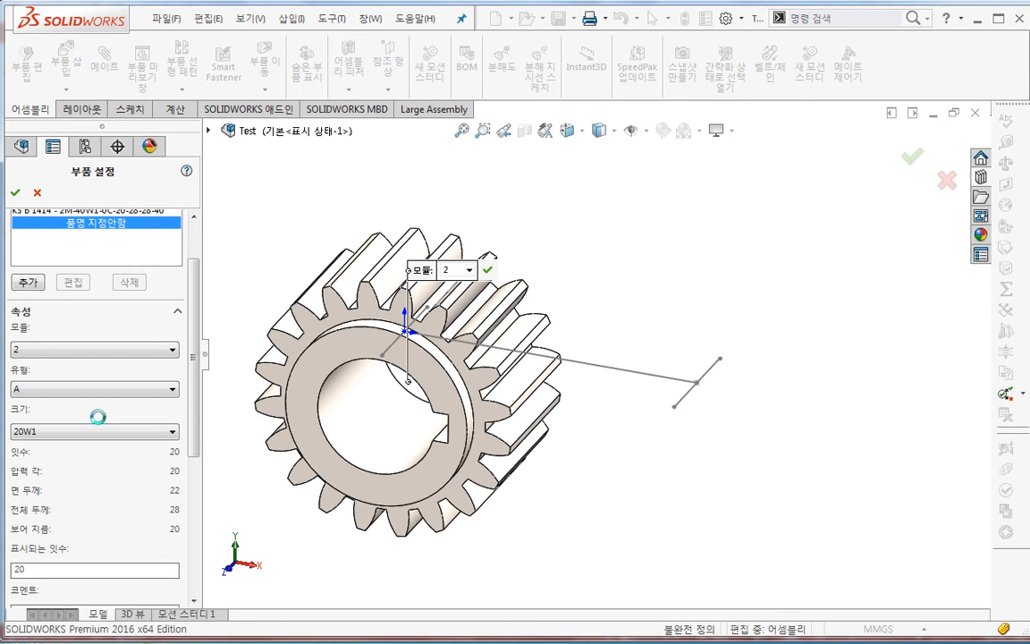
pyautogui.click(89, 404)
pyautogui.click(114, 389)
pyautogui.click(108, 417)
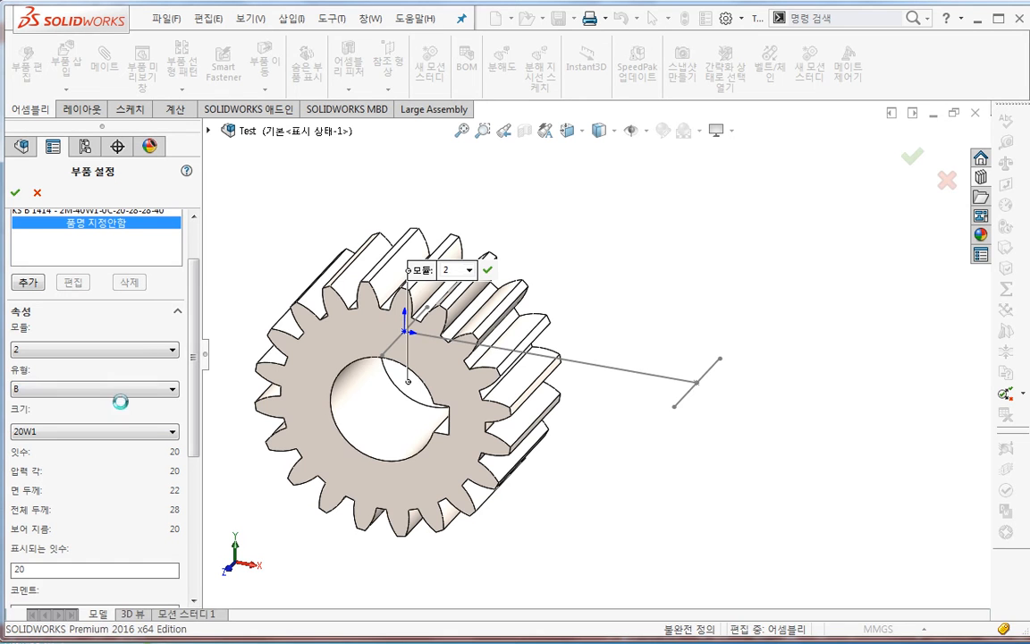
pyautogui.moveTo(282, 437); pyautogui.dragTo(259, 487, button='middle')
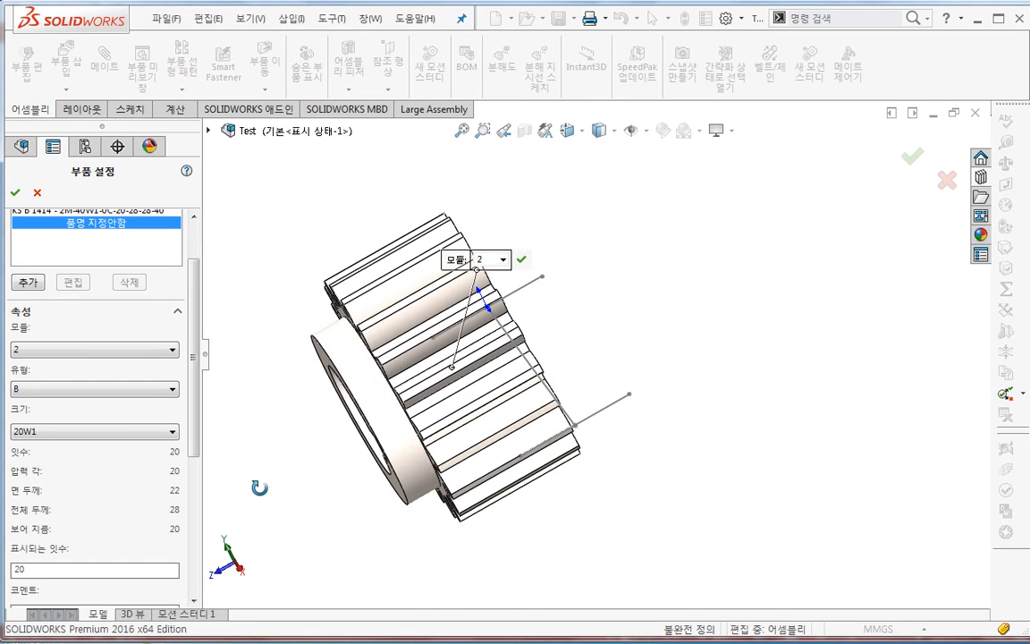
pyautogui.click(120, 389)
pyautogui.click(116, 424)
pyautogui.moveTo(269, 448); pyautogui.dragTo(380, 447, button='middle')
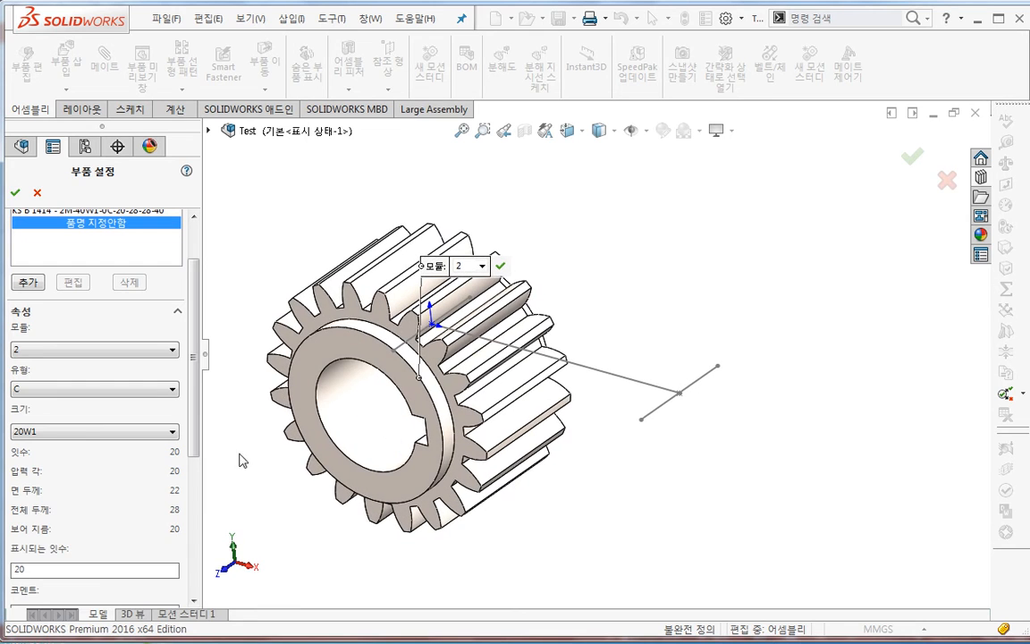
# - Try size 20N1 for the spur gear and set the size to 20W1
pyautogui.click(74, 436)
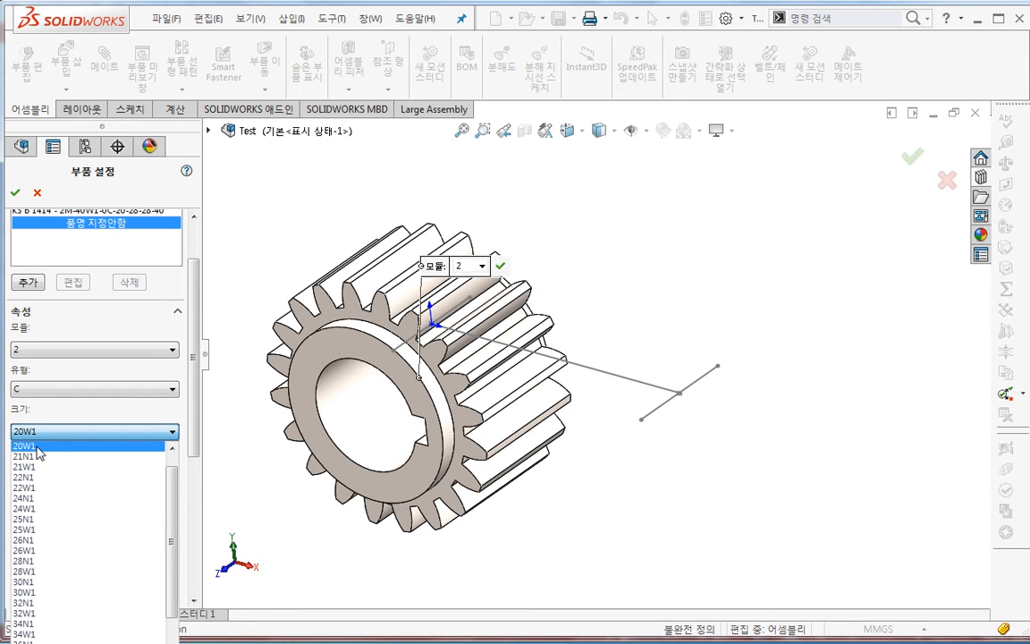
pyautogui.scroll(2, 40, 453)
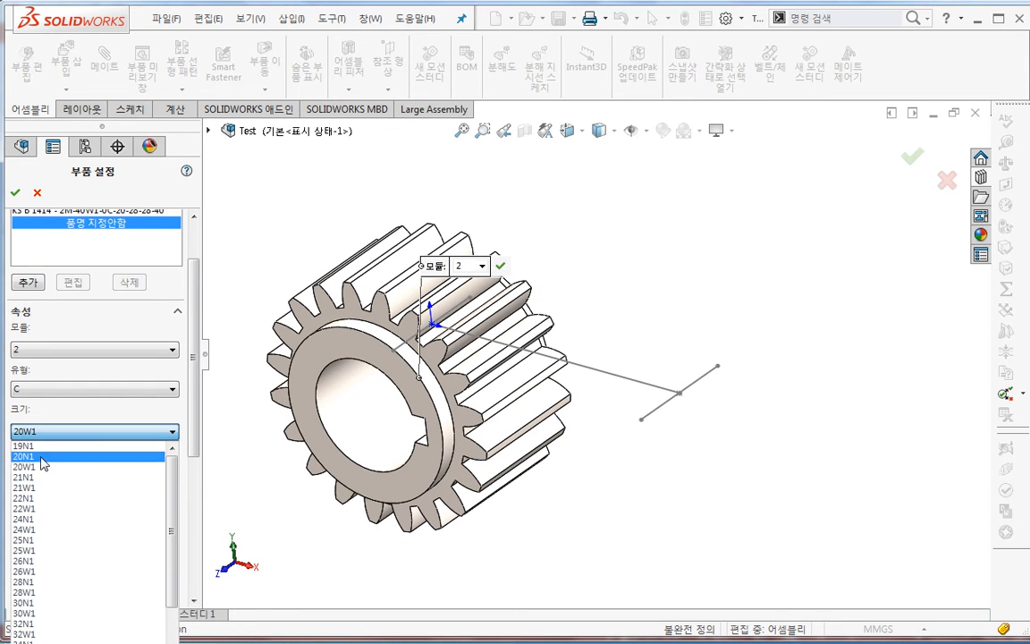
pyautogui.click(40, 457)
pyautogui.click(65, 432)
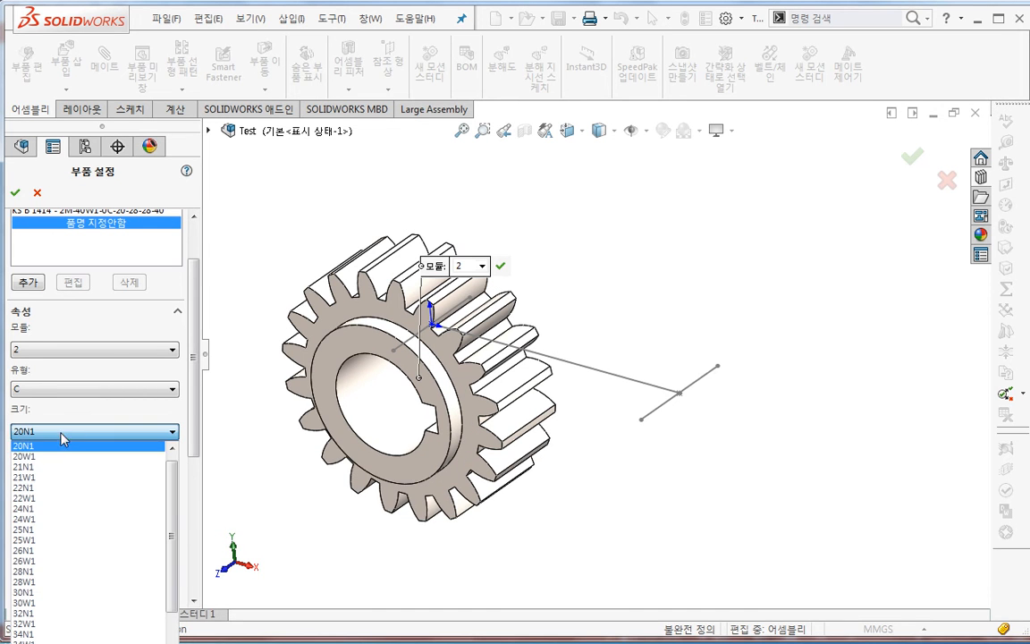
pyautogui.click(48, 457)
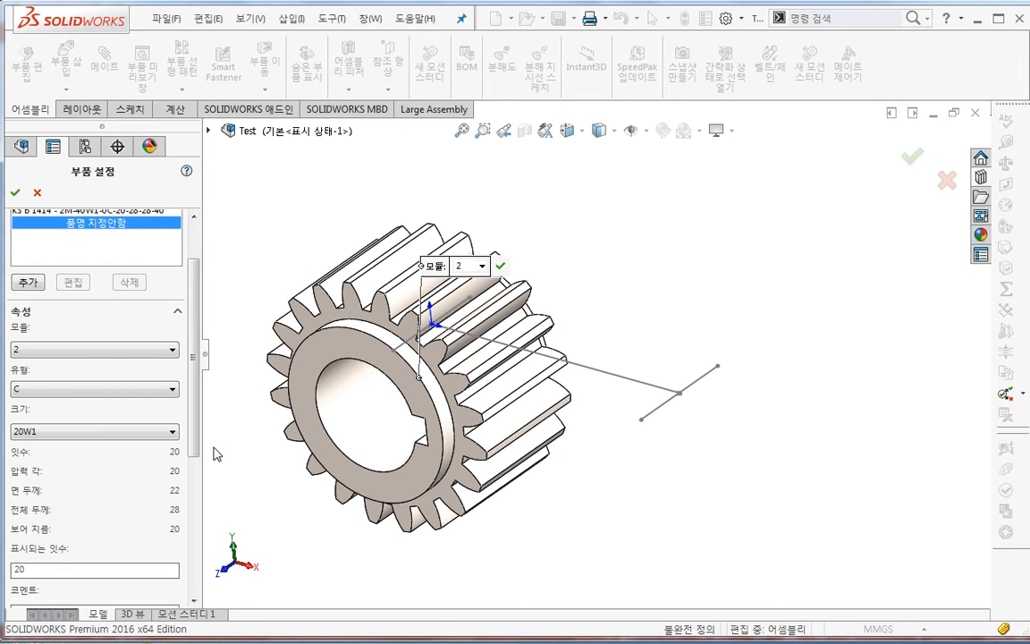
# - Accept the gear settings, finish placing with a single copy, and move the gear away from the layout lines
pyautogui.click(15, 193)
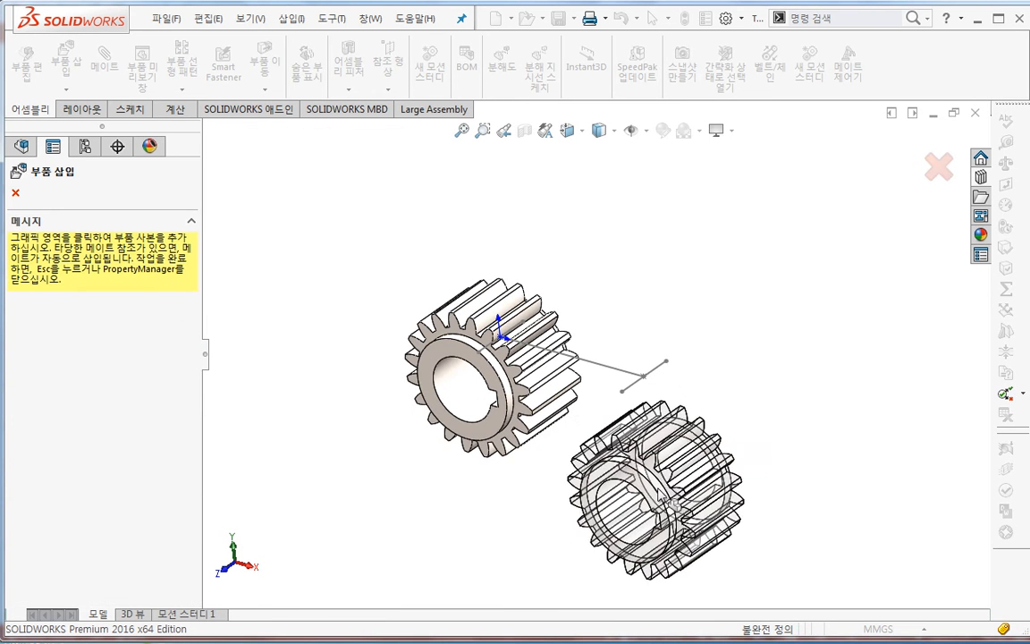
pyautogui.press('Escape')
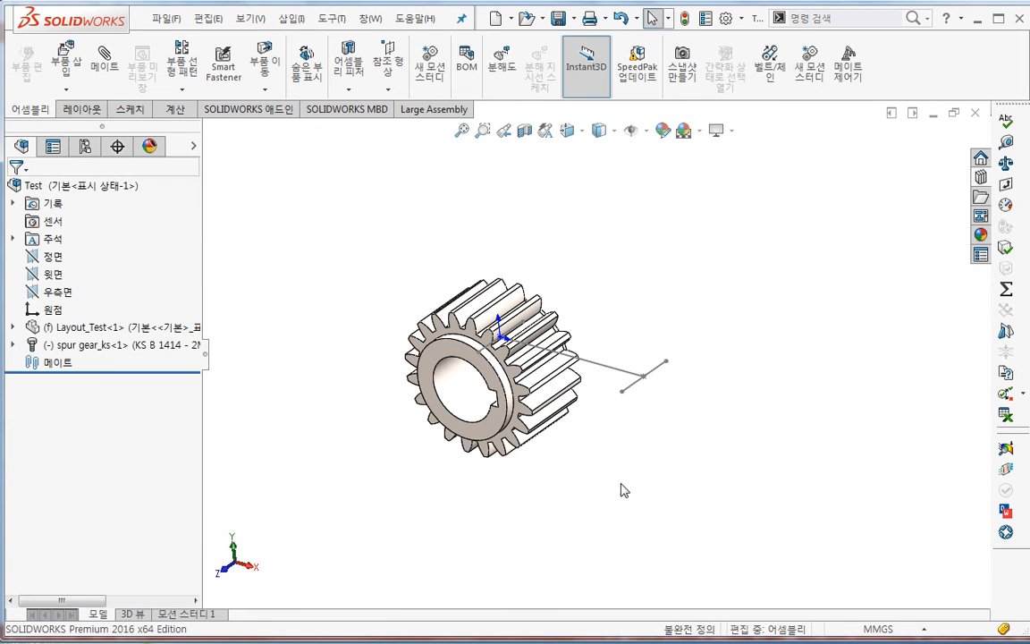
pyautogui.moveTo(497, 398); pyautogui.dragTo(377, 378)
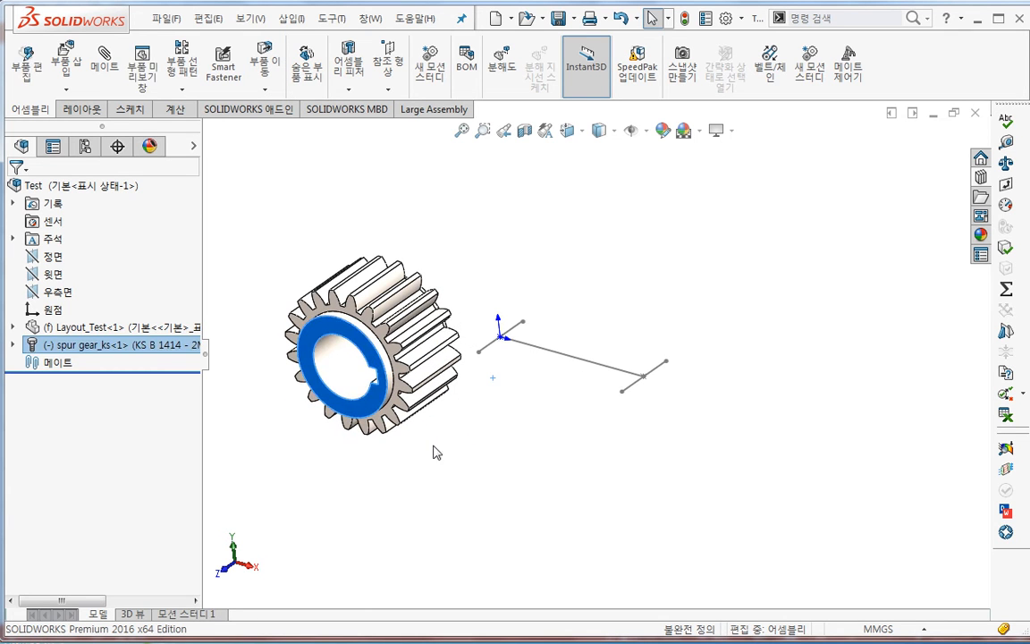
# - Insert a second KS B 1414 spur gear (스퍼 기어) from the library's 전동 > 기어 category near the far layout axis
pyautogui.click(500, 473)
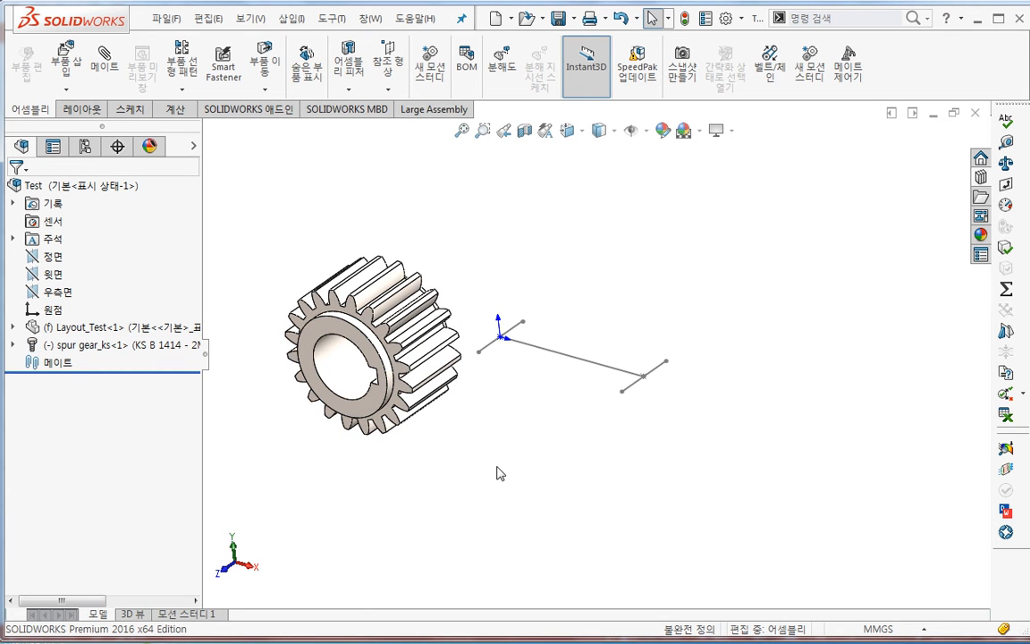
pyautogui.click(981, 197)
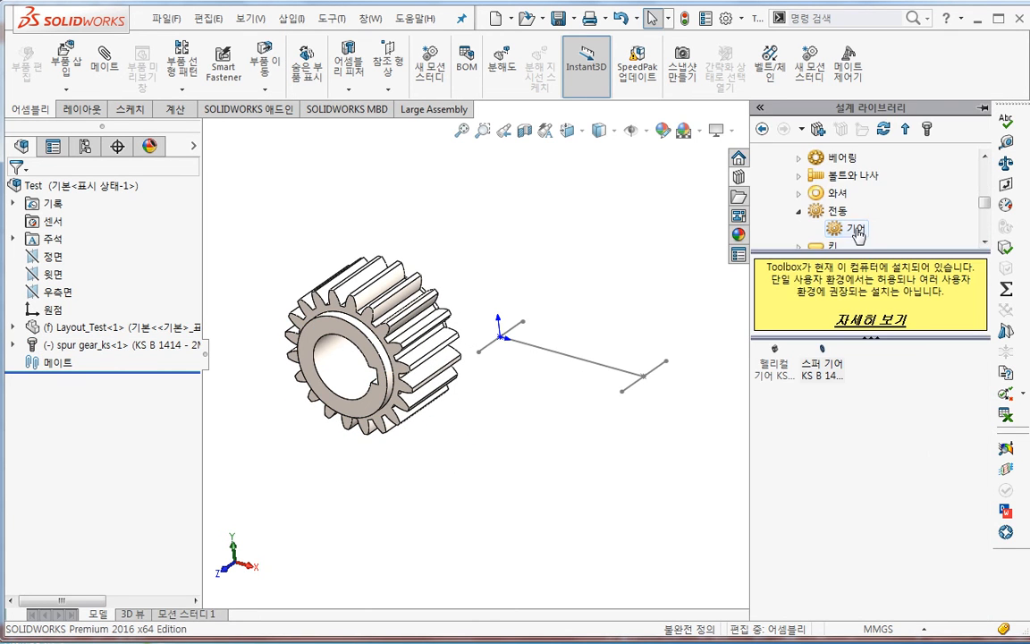
pyautogui.click(832, 371)
pyautogui.moveTo(829, 368); pyautogui.dragTo(729, 452)
pyautogui.click(801, 469)
pyautogui.moveTo(827, 357); pyautogui.dragTo(603, 465)
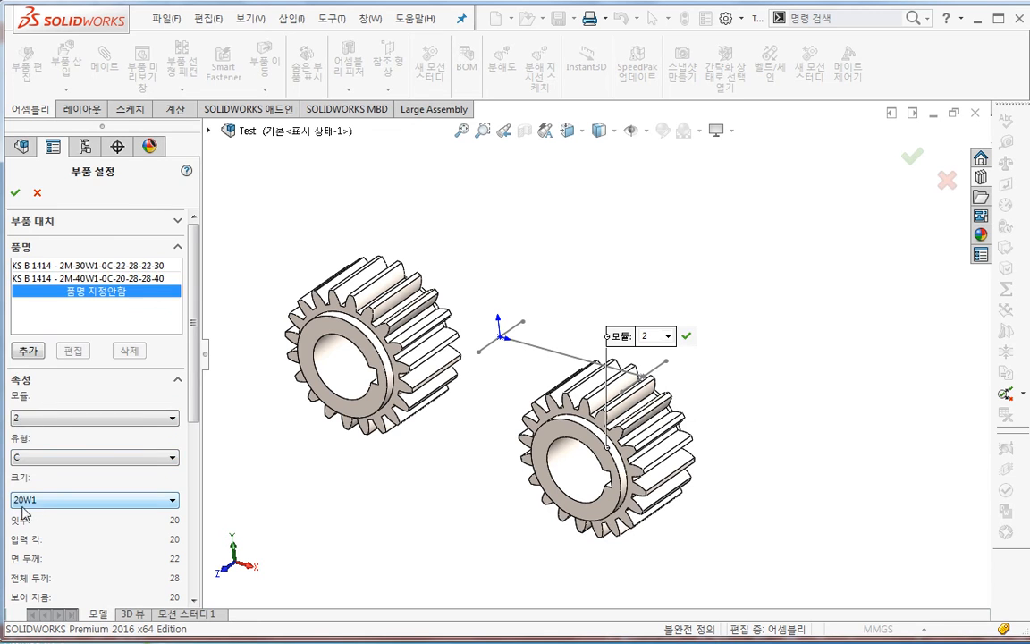
# - Set the second spur gear's size to 30W1, place a single copy, and move it away from the layout lines
pyautogui.click(36, 501)
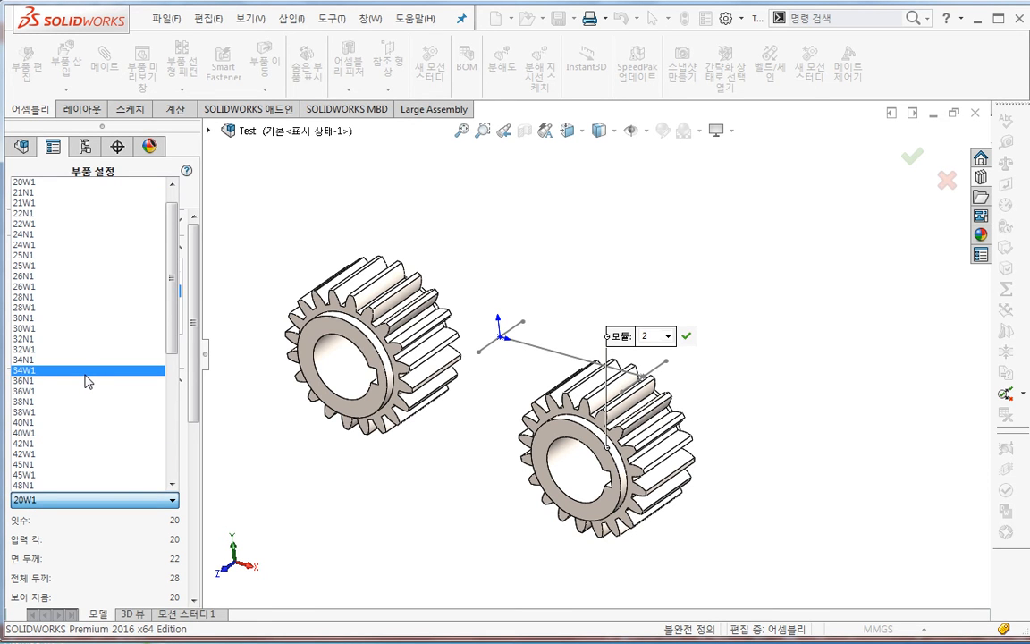
pyautogui.click(59, 329)
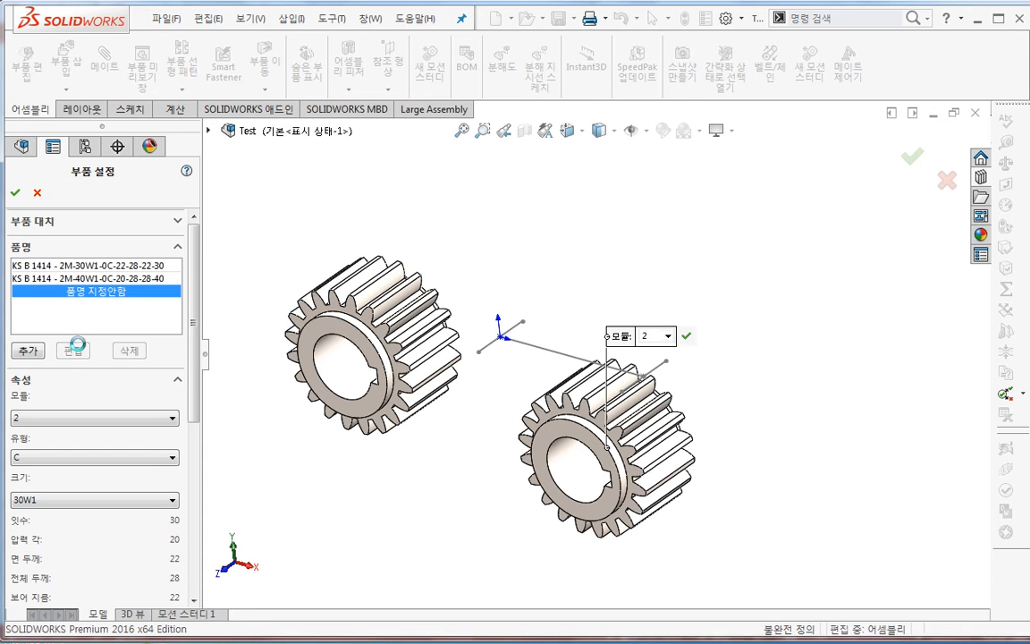
pyautogui.click(15, 192)
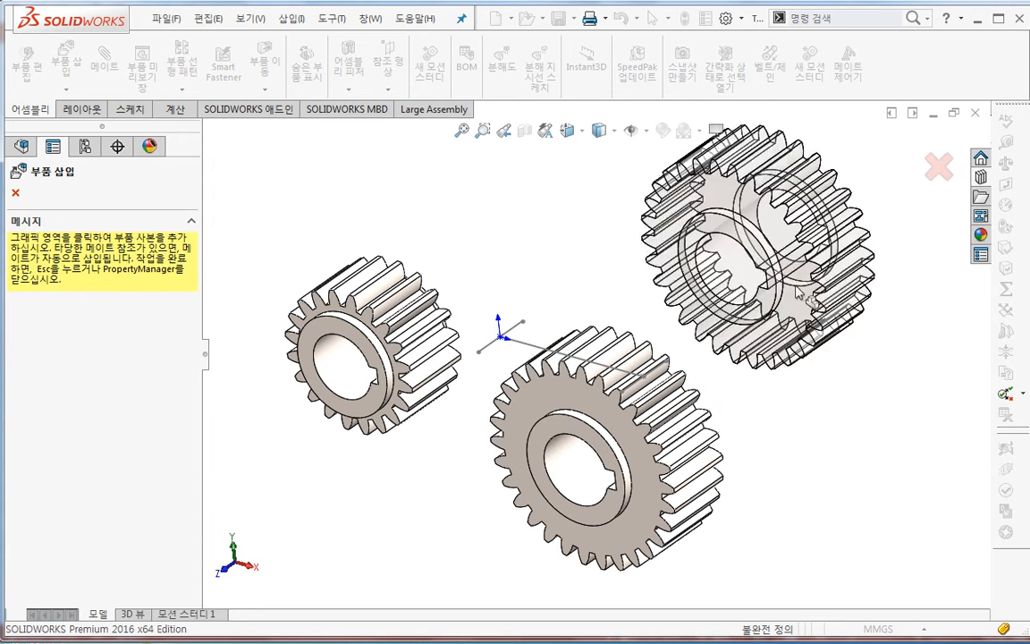
pyautogui.press('Escape')
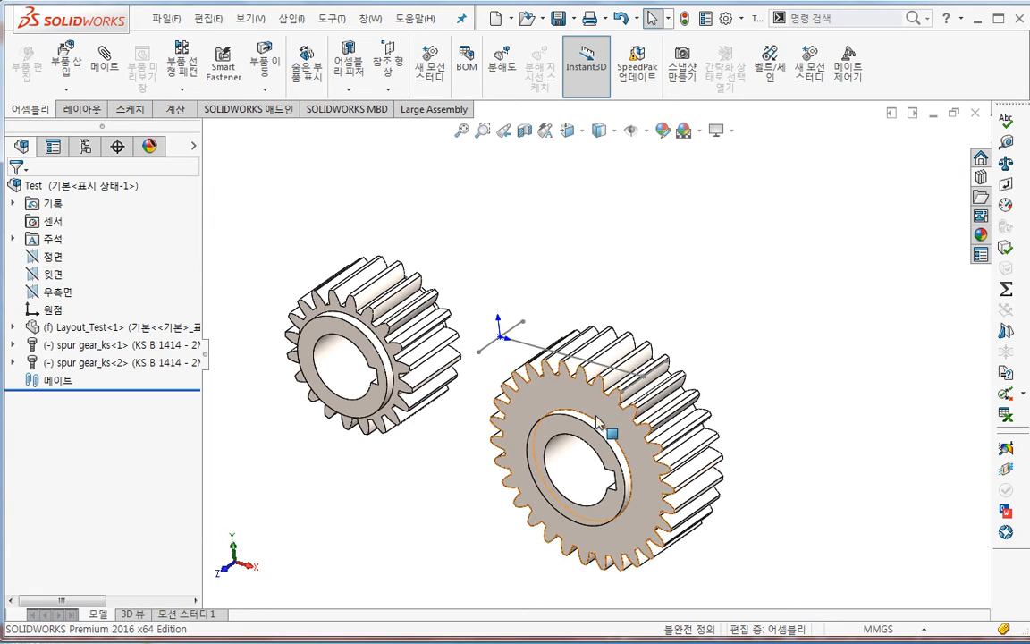
pyautogui.moveTo(598, 424); pyautogui.dragTo(774, 418)
pyautogui.keyDown('ctrl'); pyautogui.moveTo(541, 441); pyautogui.dragTo(524, 445, button='middle'); pyautogui.keyUp('ctrl')
pyautogui.click(484, 441)
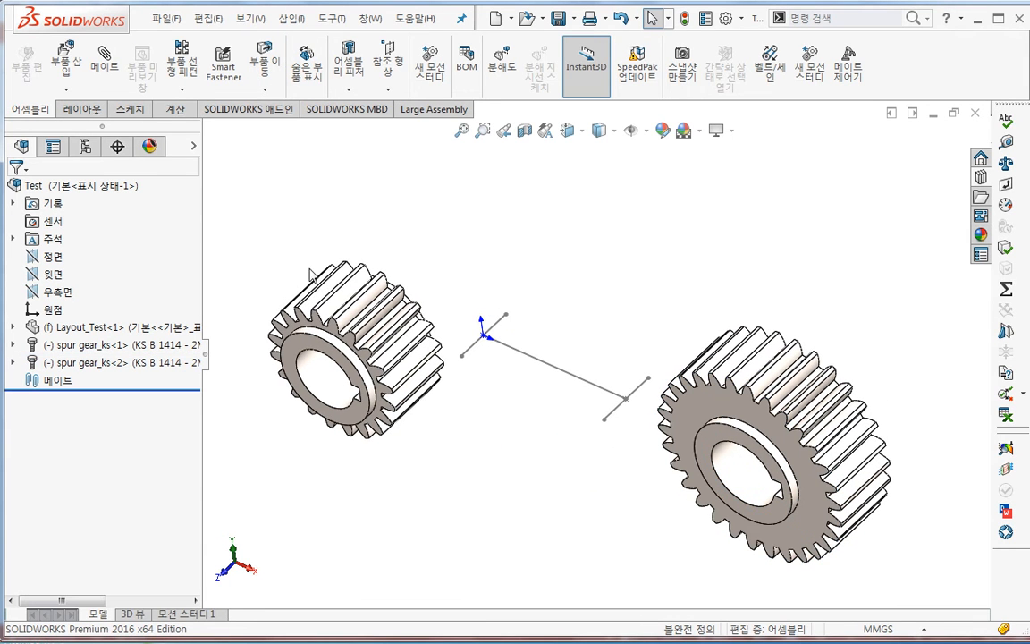
# - Add a concentric mate between the bore of the smaller gear and the layout axis line at the origin
pyautogui.click(105, 72)
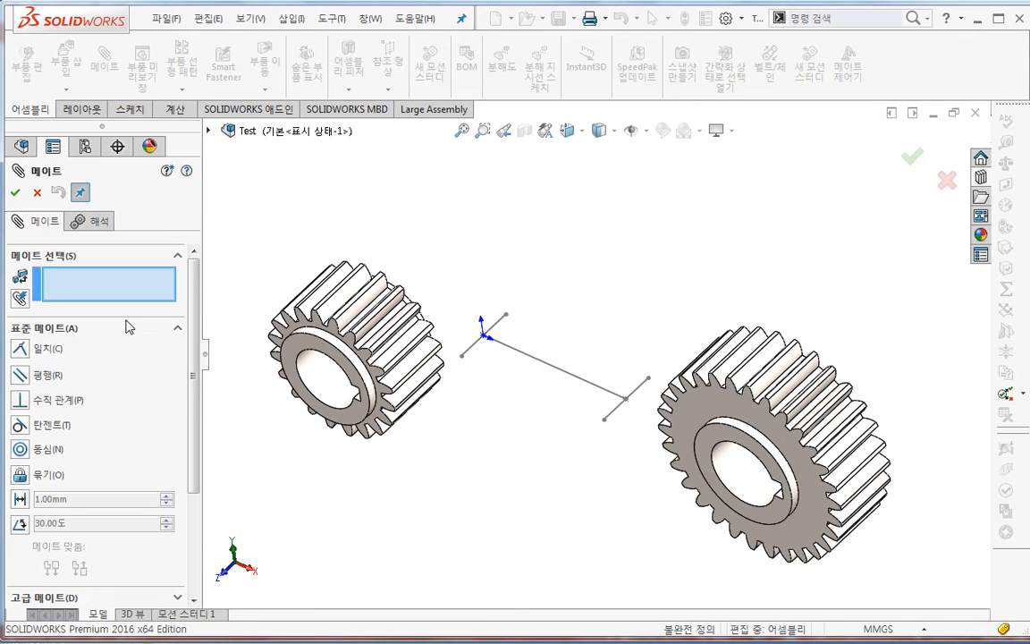
pyautogui.click(20, 450)
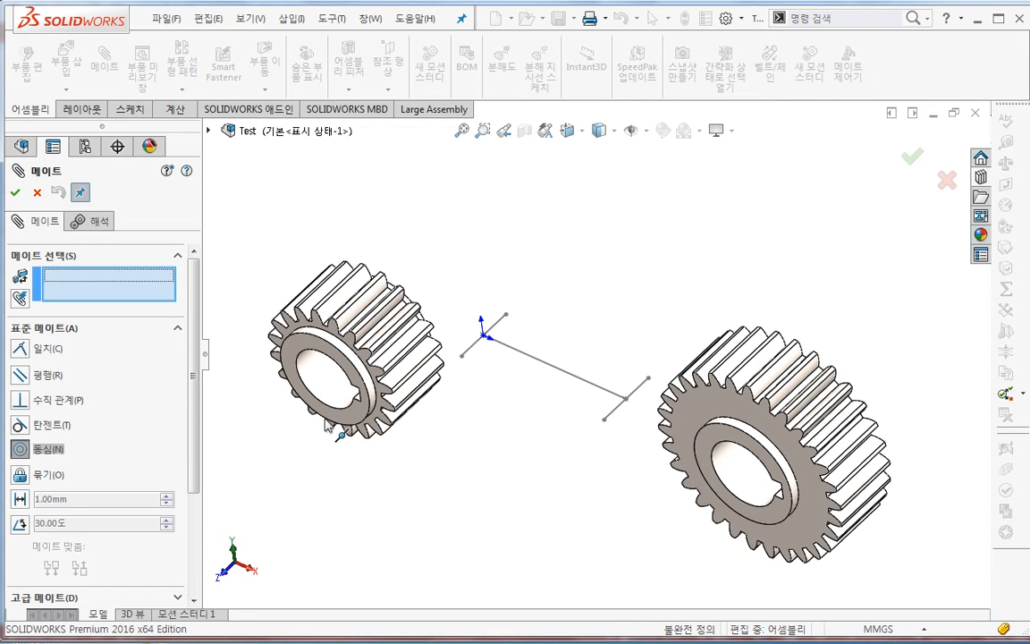
pyautogui.click(471, 346)
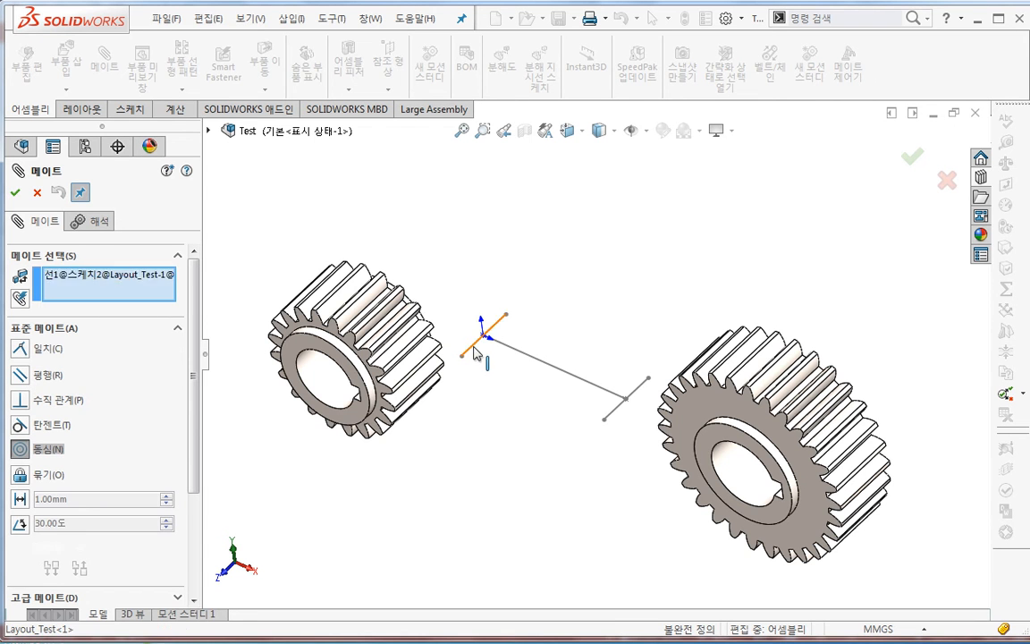
pyautogui.click(318, 384)
pyautogui.click(246, 499)
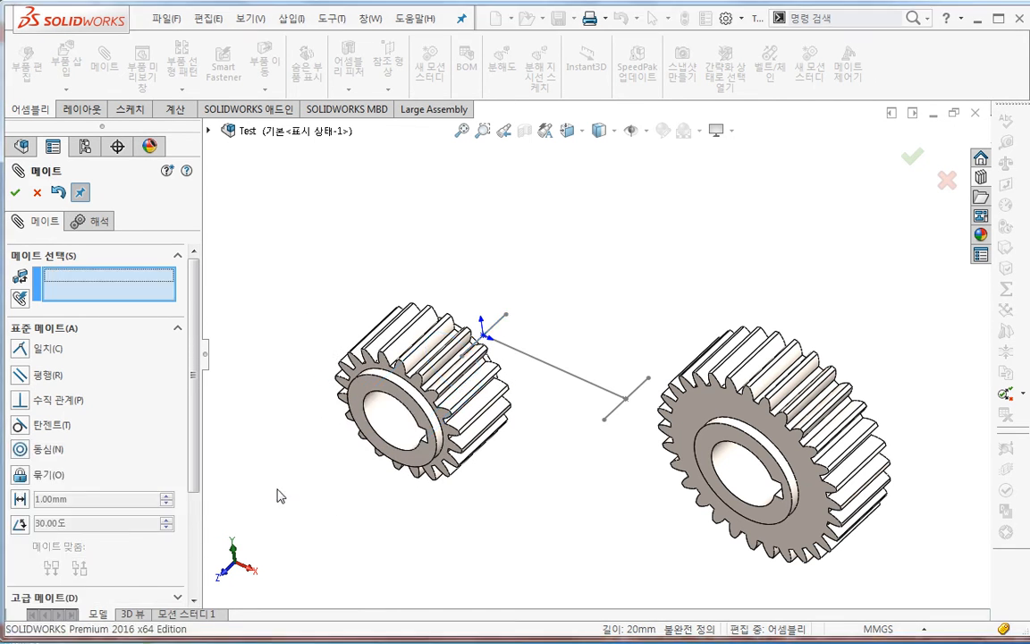
# - Add a coincident mate between the Layout_Test part's 정면 plane and the smaller gear's Front Plane
pyautogui.click(208, 131)
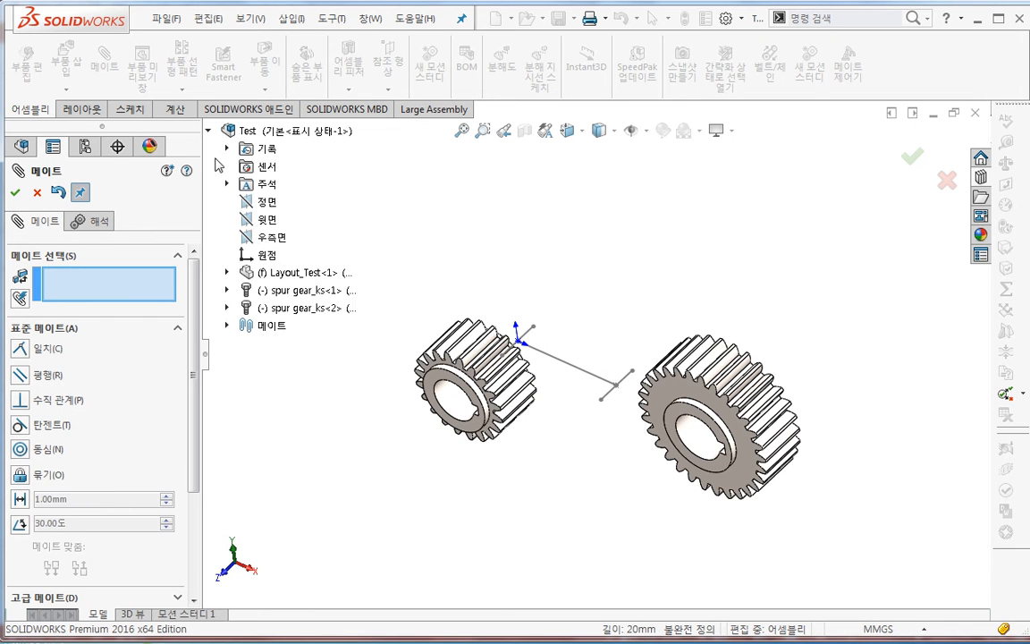
pyautogui.click(227, 272)
pyautogui.moveTo(418, 434); pyautogui.dragTo(434, 486, button='middle')
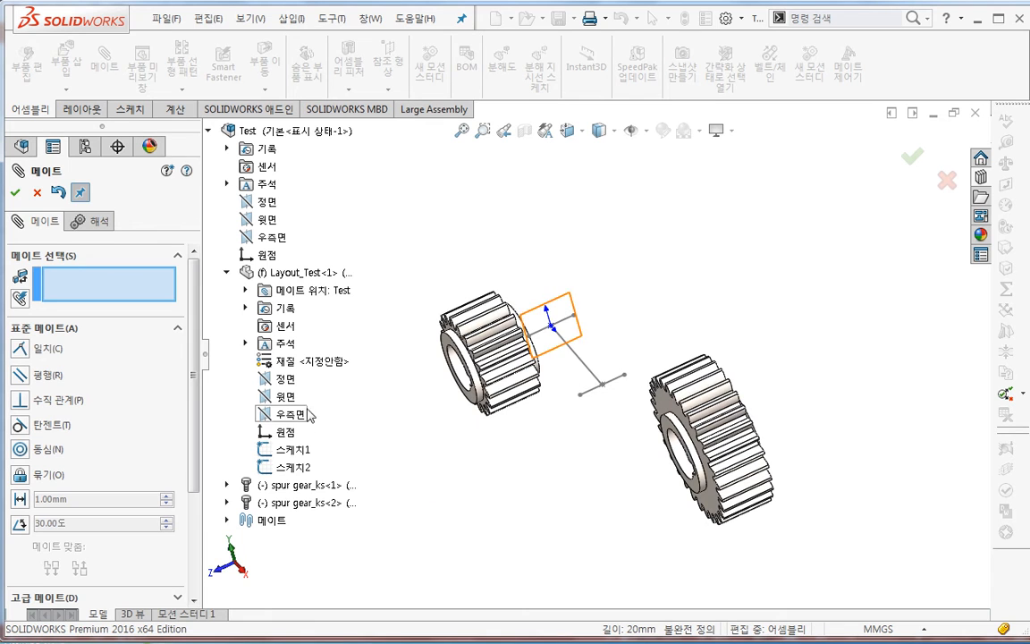
pyautogui.click(292, 382)
pyautogui.click(227, 485)
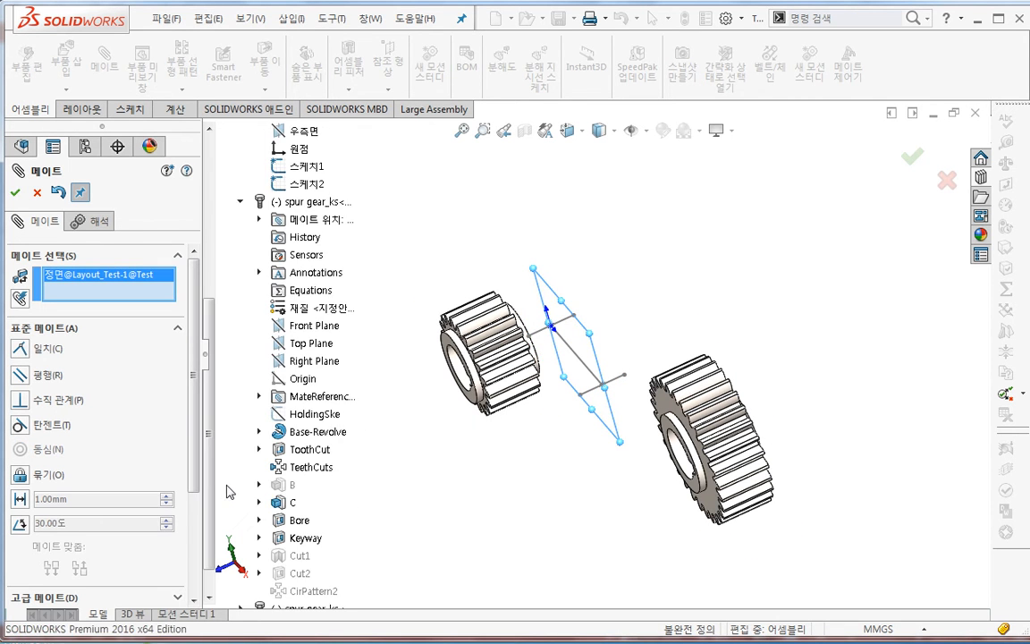
pyautogui.click(315, 326)
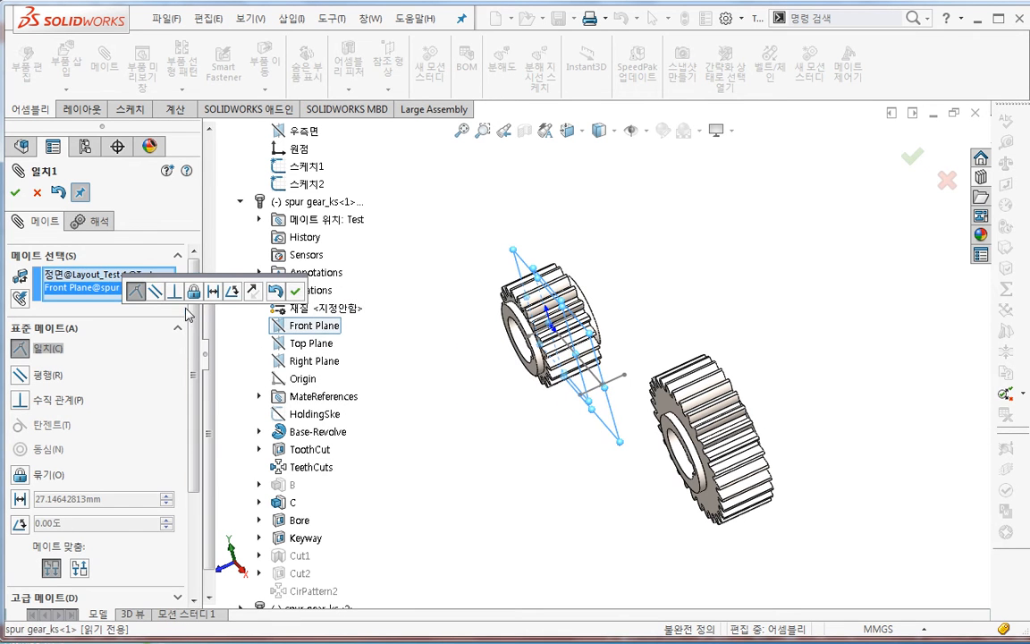
pyautogui.click(293, 292)
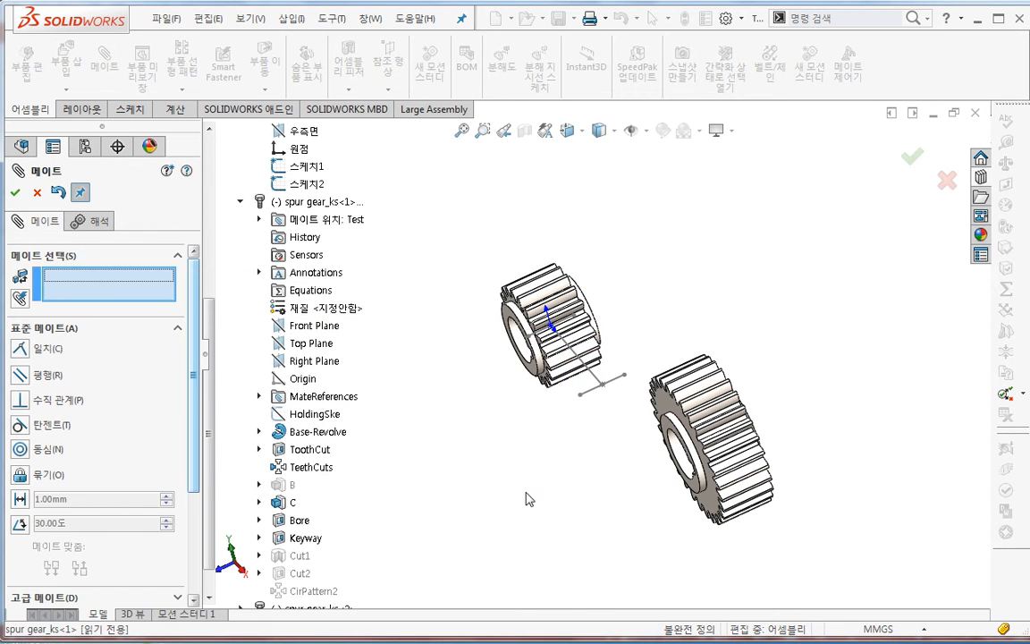
# - Add a concentric mate between the bore of the larger gear and the layout axis line away from the origin
pyautogui.moveTo(667, 483); pyautogui.dragTo(693, 463, button='middle')
pyautogui.click(696, 456)
pyautogui.click(616, 384)
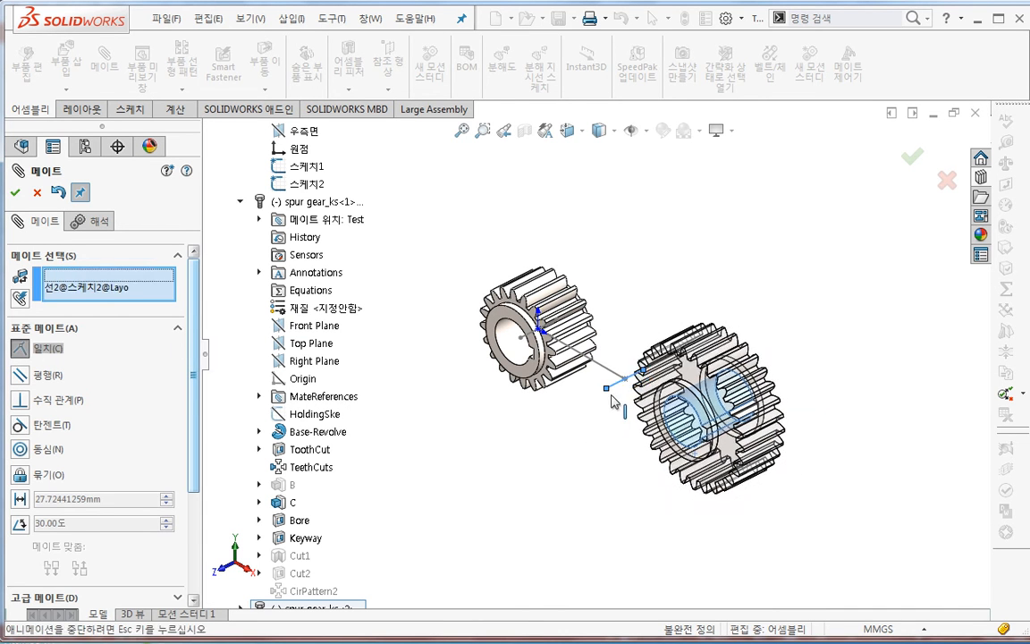
pyautogui.click(679, 447)
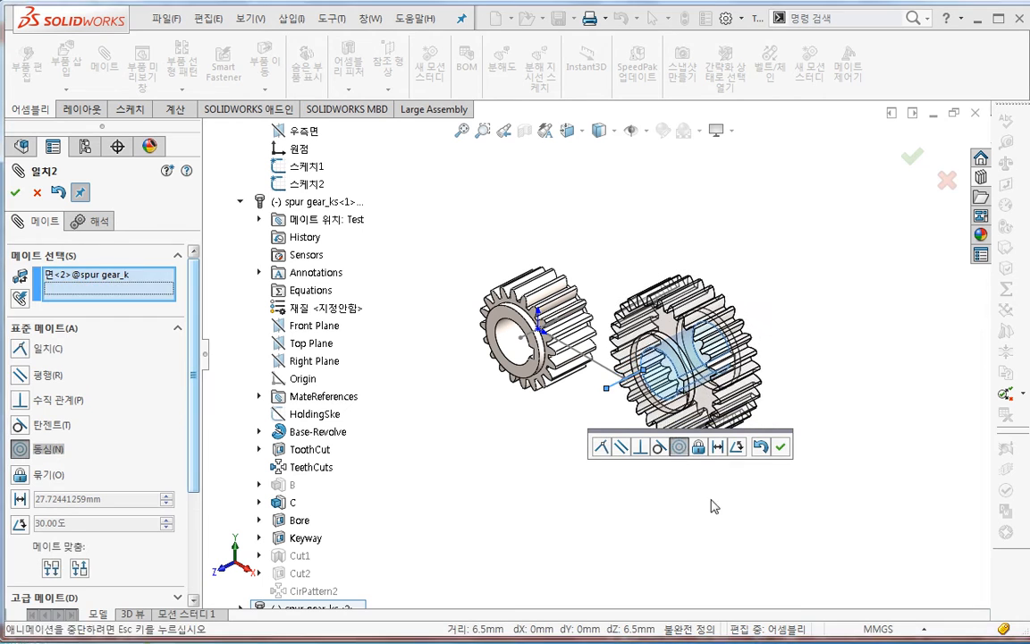
pyautogui.click(800, 449)
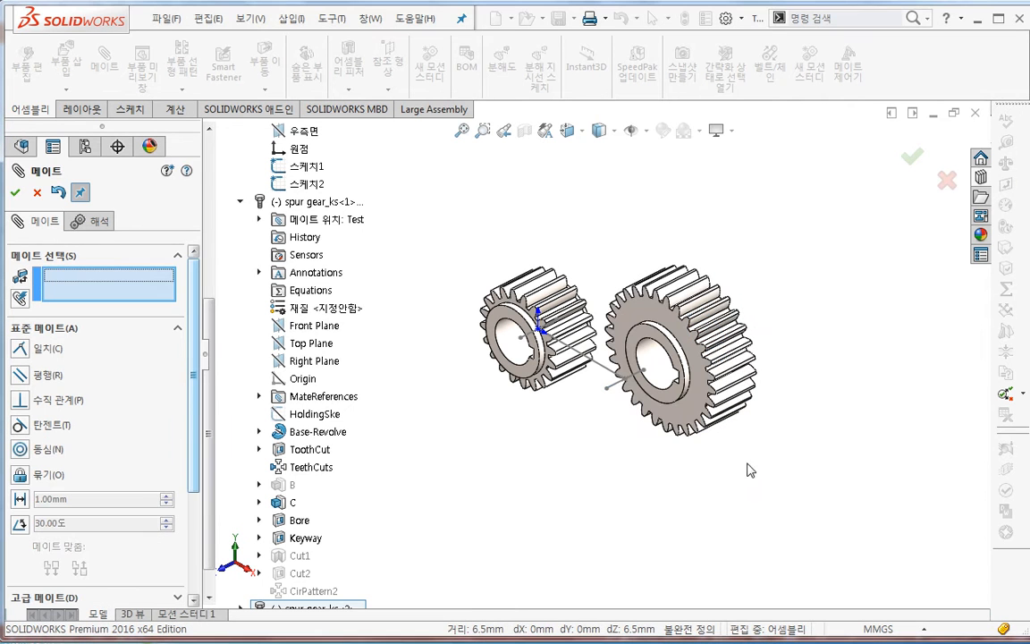
# - Mate the larger gear's Front Plane coincident with the Layout_Test part's 정면 plane and finish mating
pyautogui.click(240, 203)
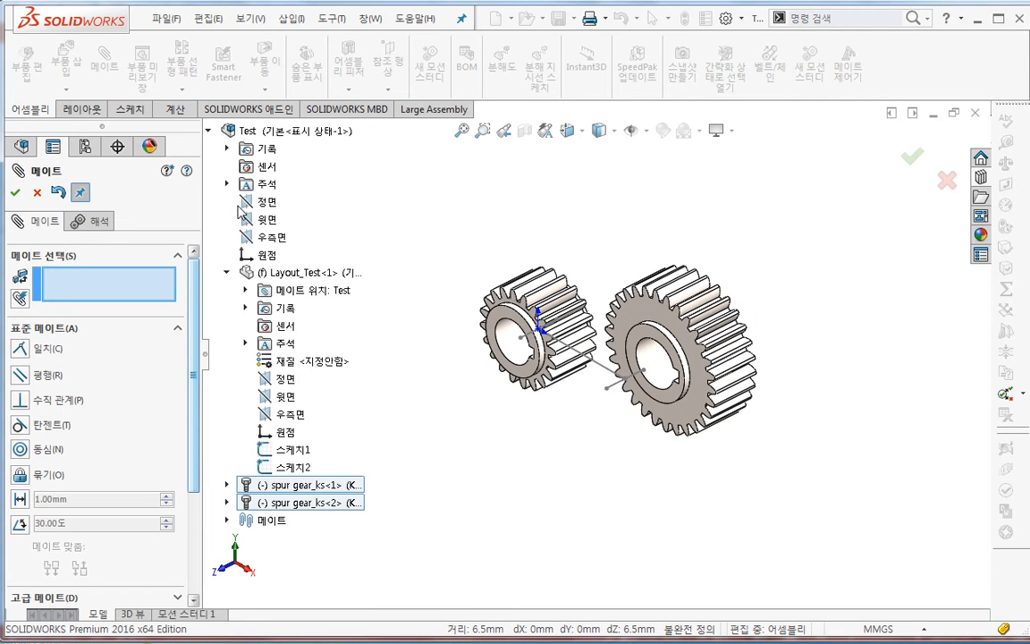
pyautogui.click(286, 379)
pyautogui.click(227, 504)
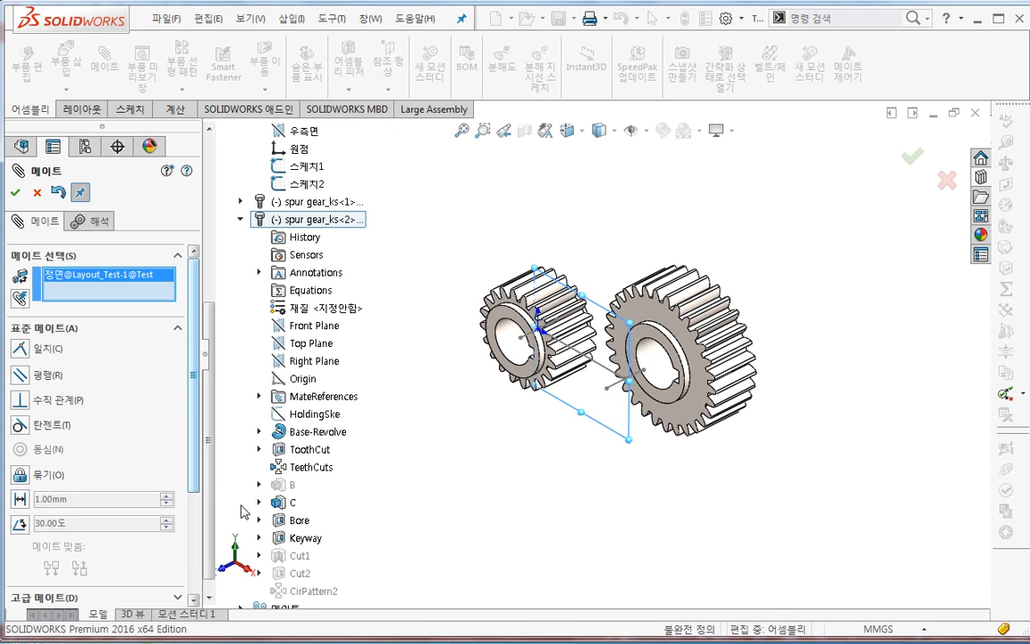
pyautogui.click(308, 326)
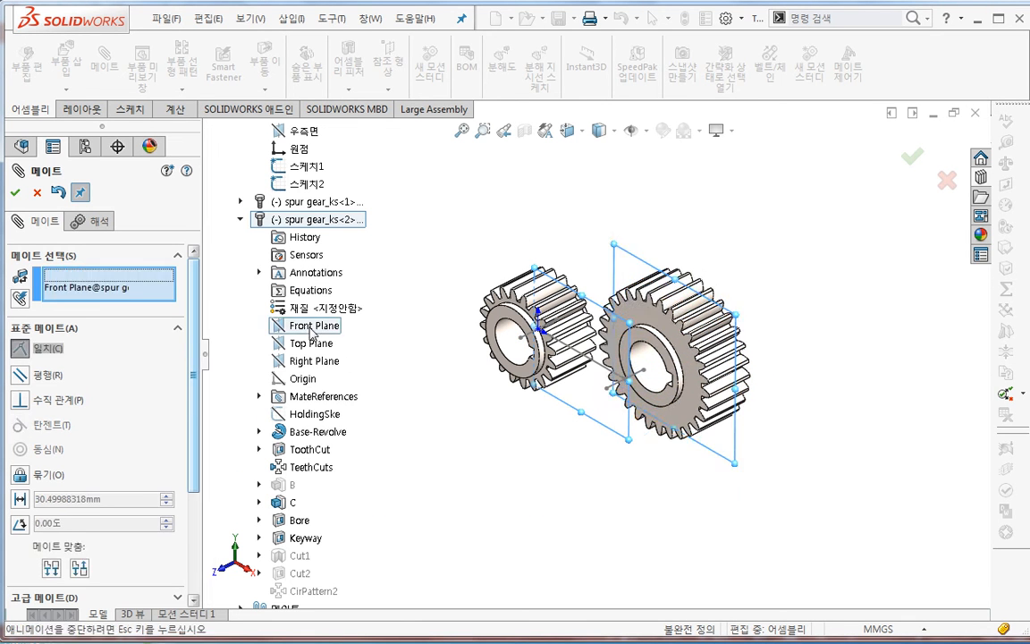
pyautogui.click(434, 455)
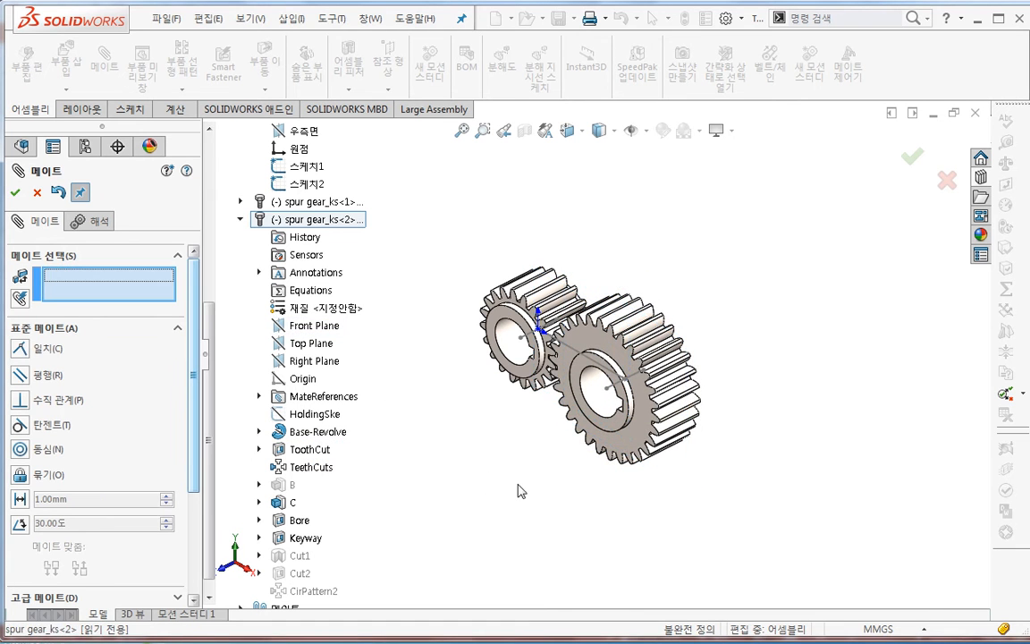
pyautogui.click(16, 192)
pyautogui.rightClick(108, 268)
pyautogui.click(137, 278)
# - Hide the Layout_Test part and turn off the display of origins
pyautogui.moveTo(537, 528)
pyautogui.mouseDown(button='middle')
pyautogui.moveTo(630, 502)
pyautogui.moveTo(577, 530)
pyautogui.mouseUp(button='middle')
pyautogui.scroll(-2, 615, 290)
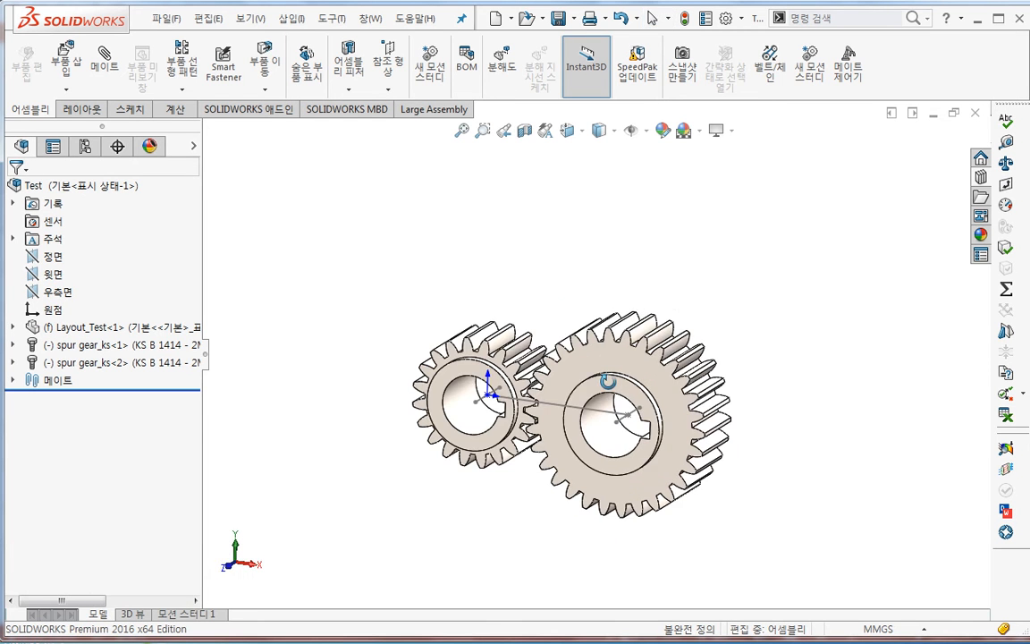
pyautogui.moveTo(591, 367); pyautogui.dragTo(573, 380, button='middle')
pyautogui.rightClick(181, 332)
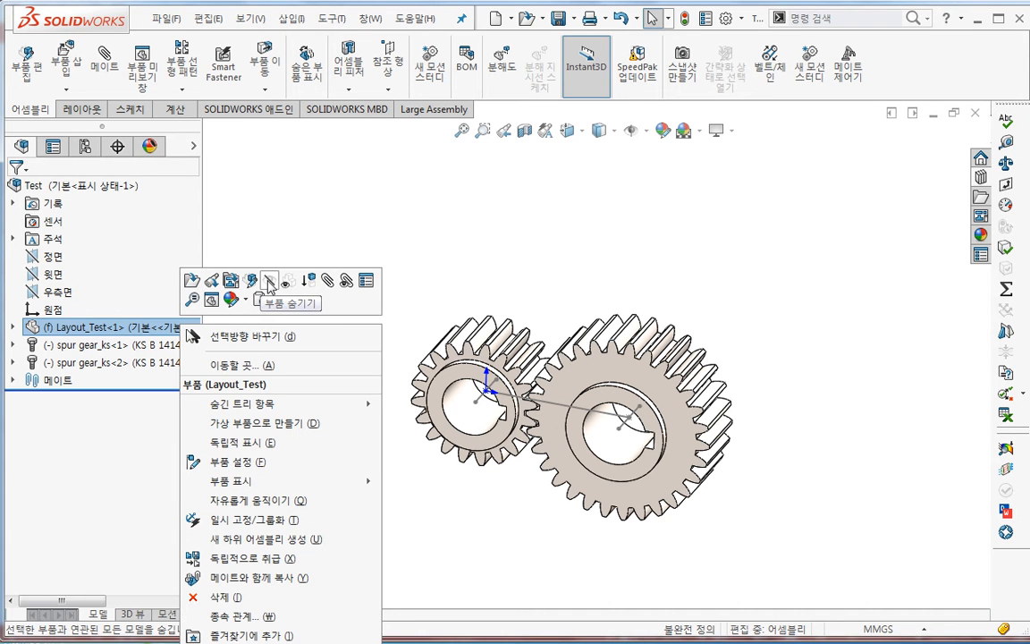
pyautogui.click(269, 284)
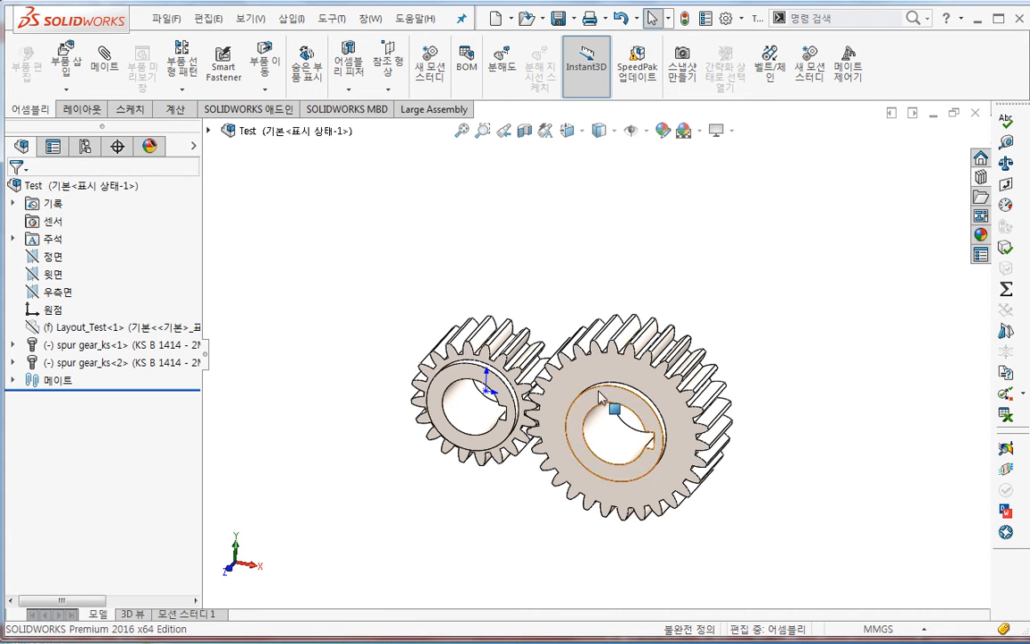
pyautogui.click(569, 130)
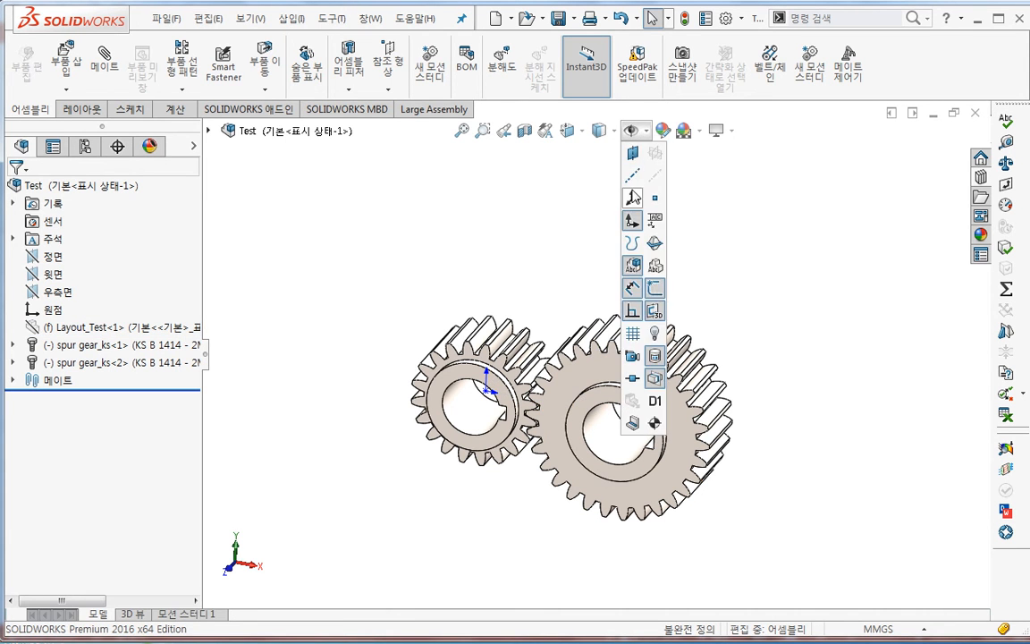
# - Rotate the small and the large gear separately about their axes to test their movement
pyautogui.moveTo(573, 347); pyautogui.dragTo(697, 420)
pyautogui.moveTo(520, 369); pyautogui.dragTo(454, 445)
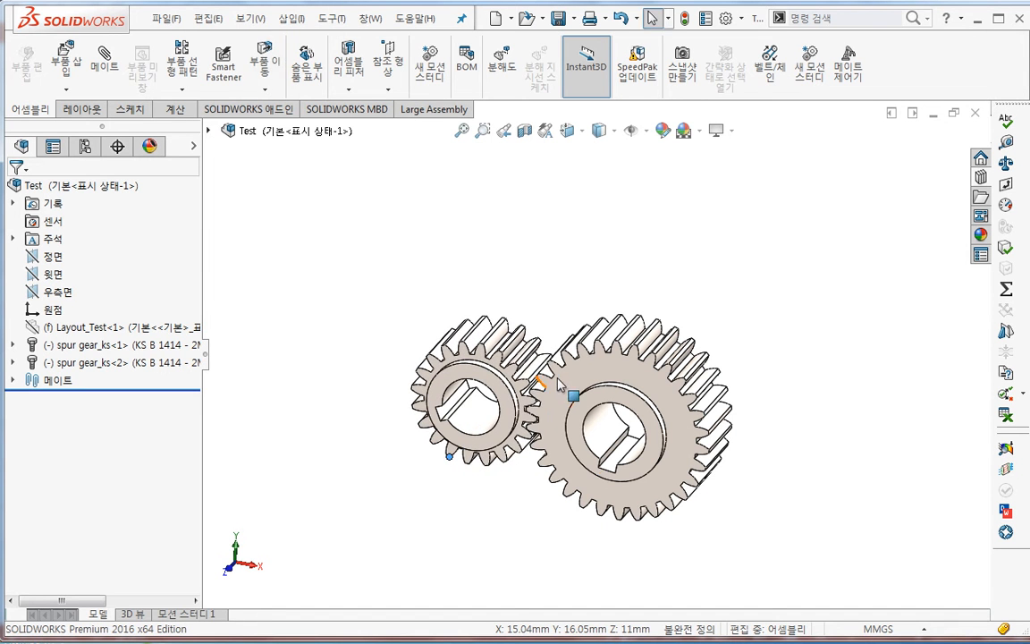
pyautogui.moveTo(573, 361); pyautogui.dragTo(536, 490)
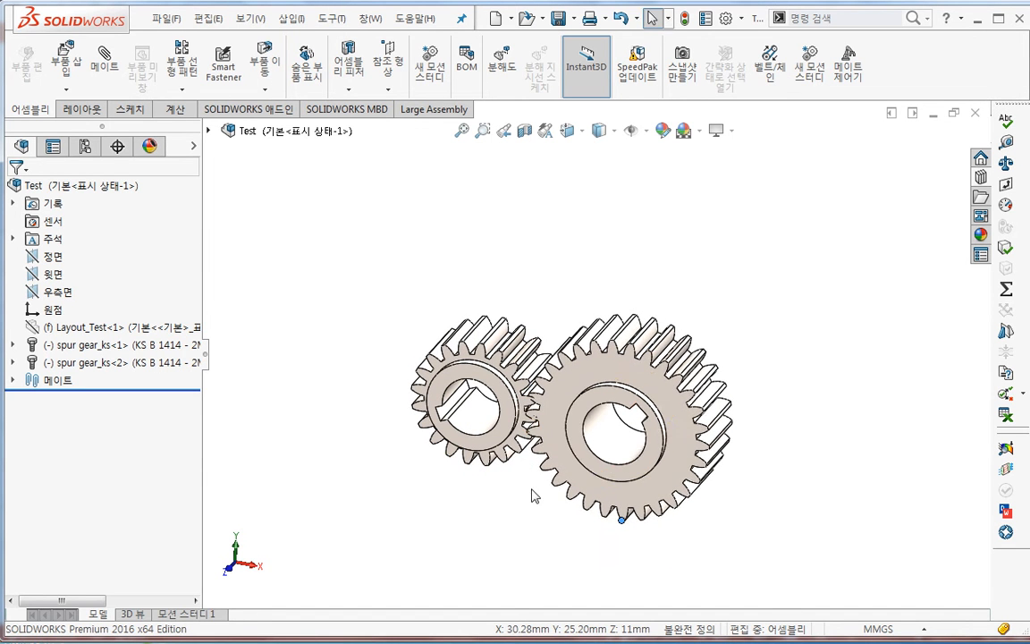
# - In the front view, rotate the large gear until its teeth fit between the small gear's teeth, and return to an isometric view
pyautogui.press('space')
pyautogui.click(552, 472)
pyautogui.scroll(-5, 575, 385)
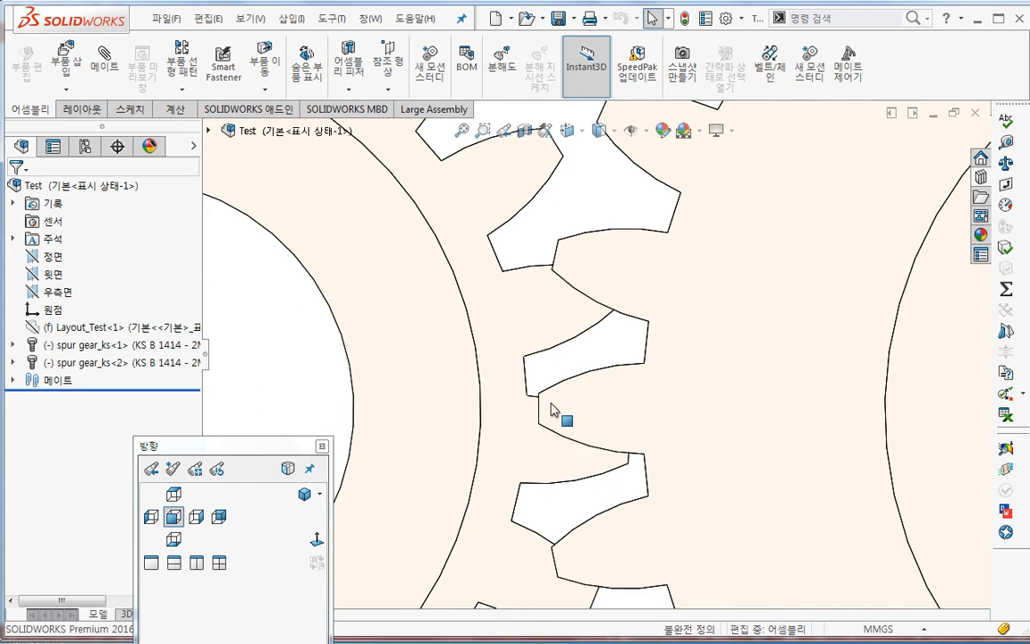
pyautogui.moveTo(540, 400); pyautogui.dragTo(552, 359)
pyautogui.scroll(-6, 552, 358)
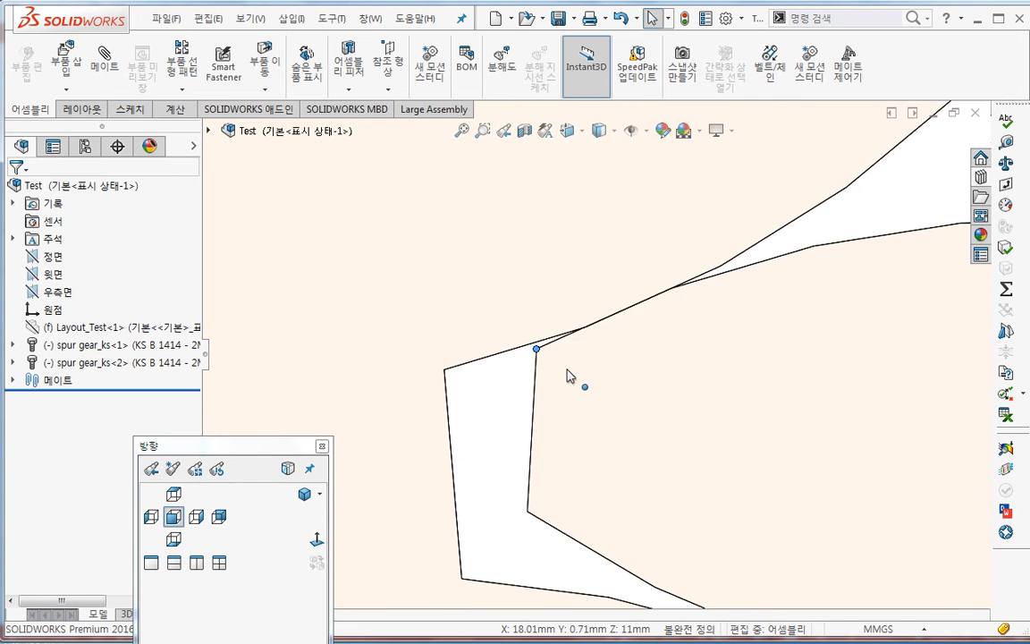
pyautogui.scroll(1, 566, 387)
pyautogui.moveTo(553, 351); pyautogui.dragTo(556, 361)
pyautogui.scroll(5, 653, 447)
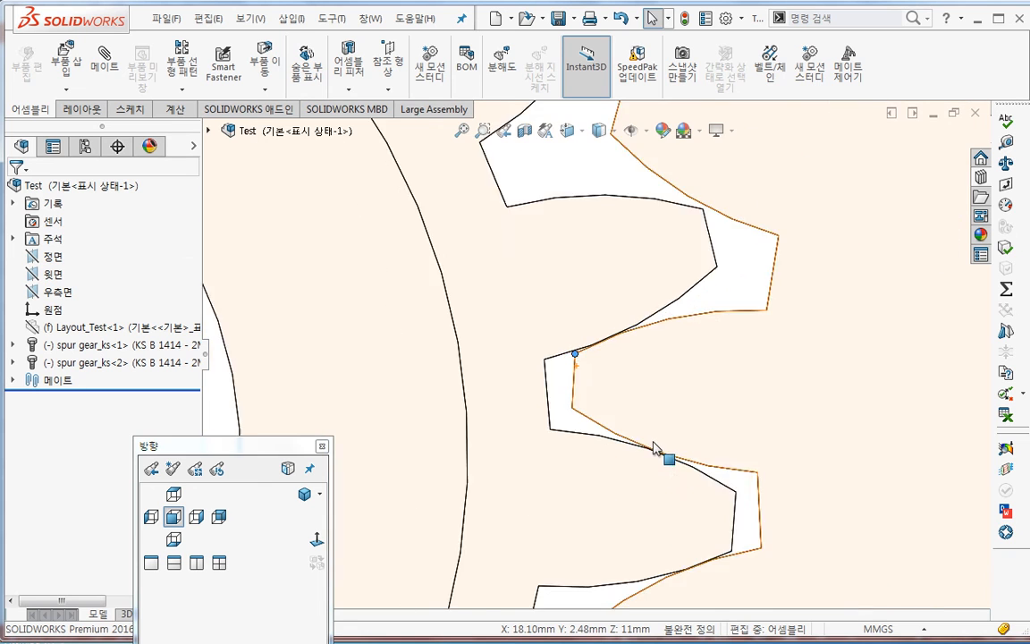
pyautogui.hotkey('ctrl', '7')
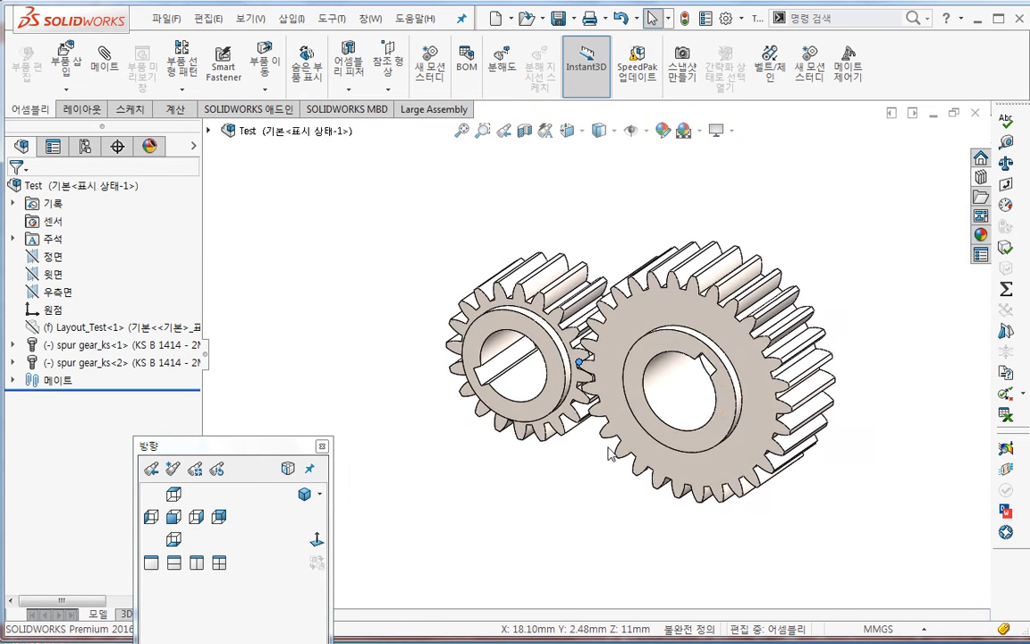
pyautogui.click(323, 446)
pyautogui.moveTo(528, 506); pyautogui.dragTo(551, 509, button='middle')
pyautogui.scroll(2, 519, 498)
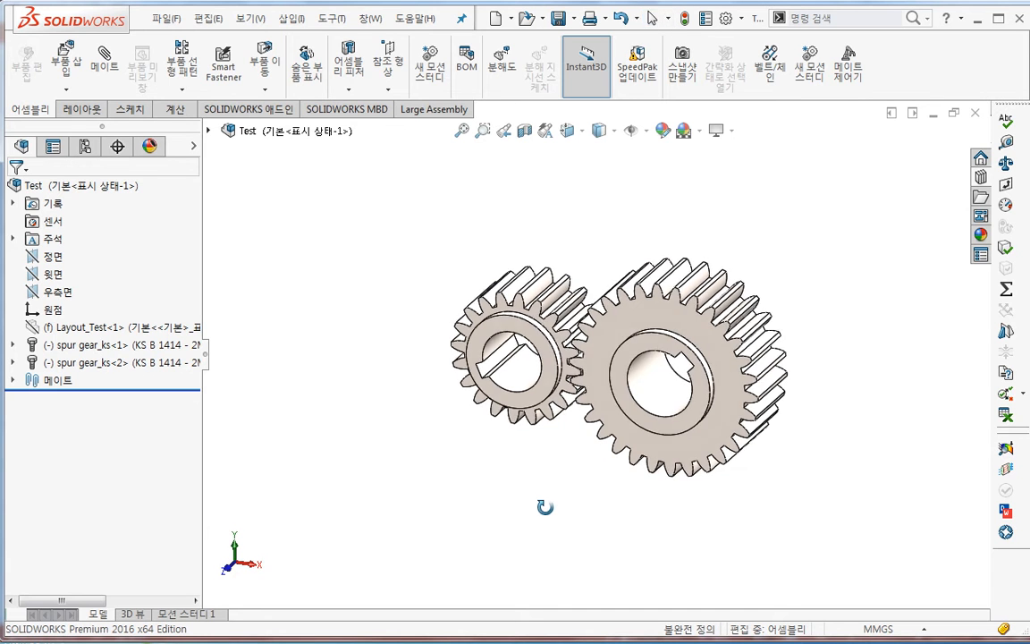
# - Show the ToothCutSke sketch under the ToothCut feature of spur gear_ks<1>
pyautogui.click(14, 347)
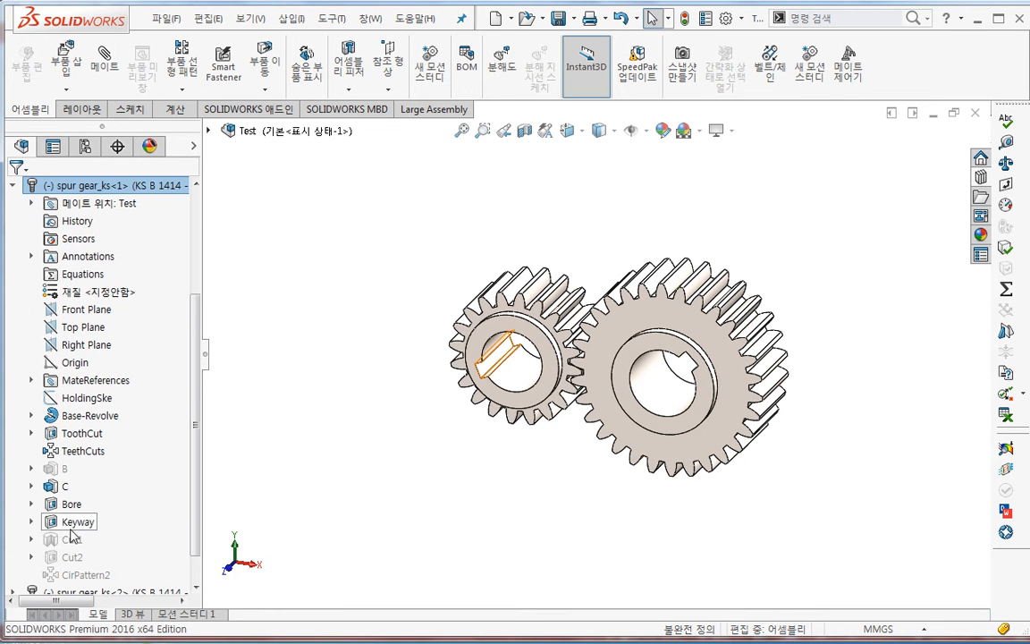
pyautogui.click(81, 433)
pyautogui.click(32, 432)
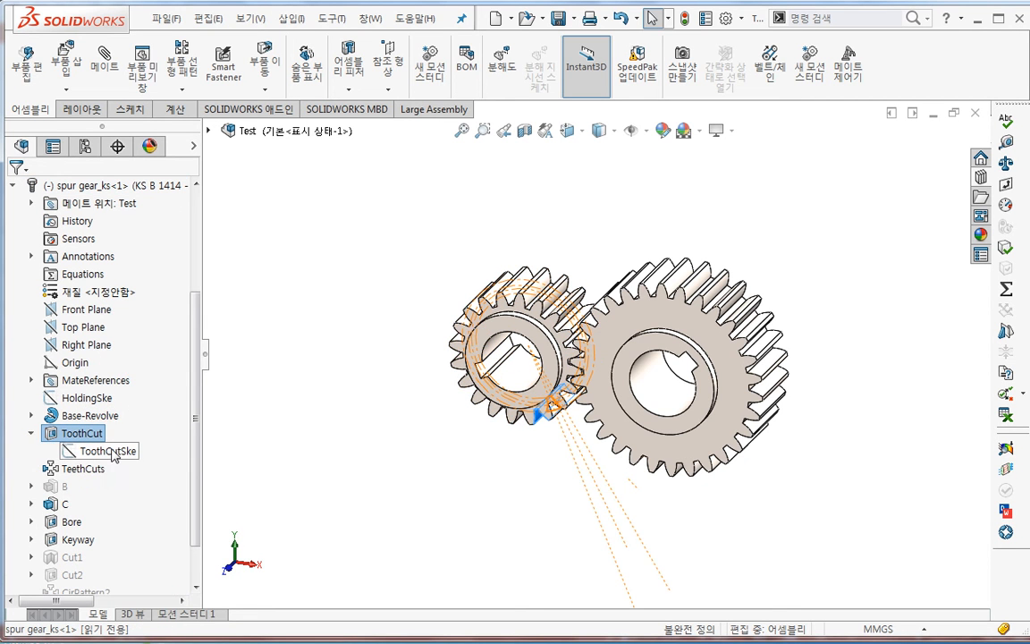
pyautogui.rightClick(101, 451)
pyautogui.click(125, 401)
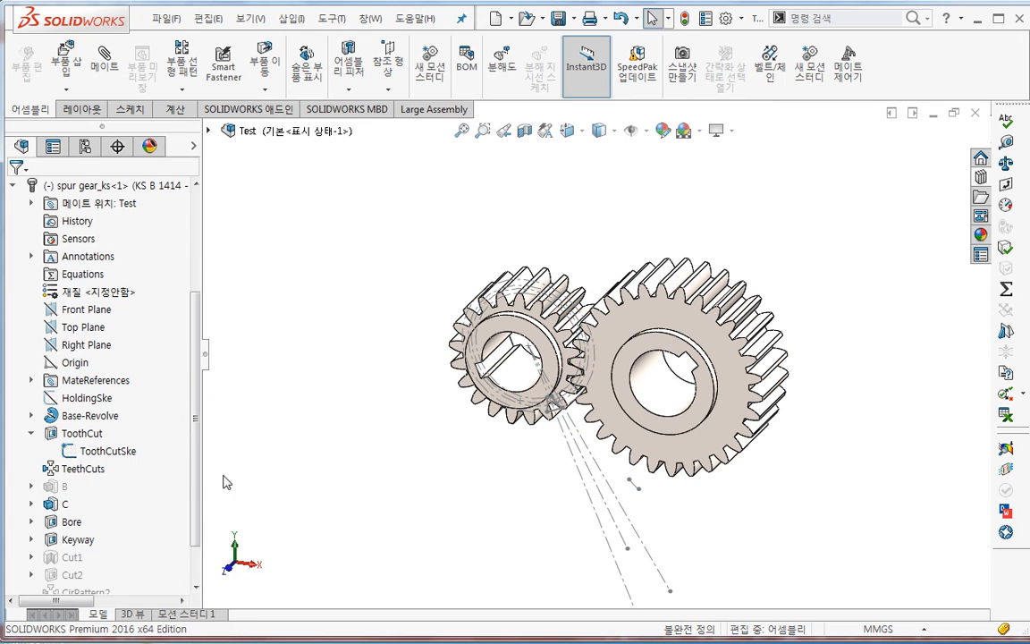
# - Show the ToothCutSke sketch under the ToothCut feature of spur gear_ks<2>
pyautogui.scroll(-1, 193, 492)
pyautogui.click(18, 558)
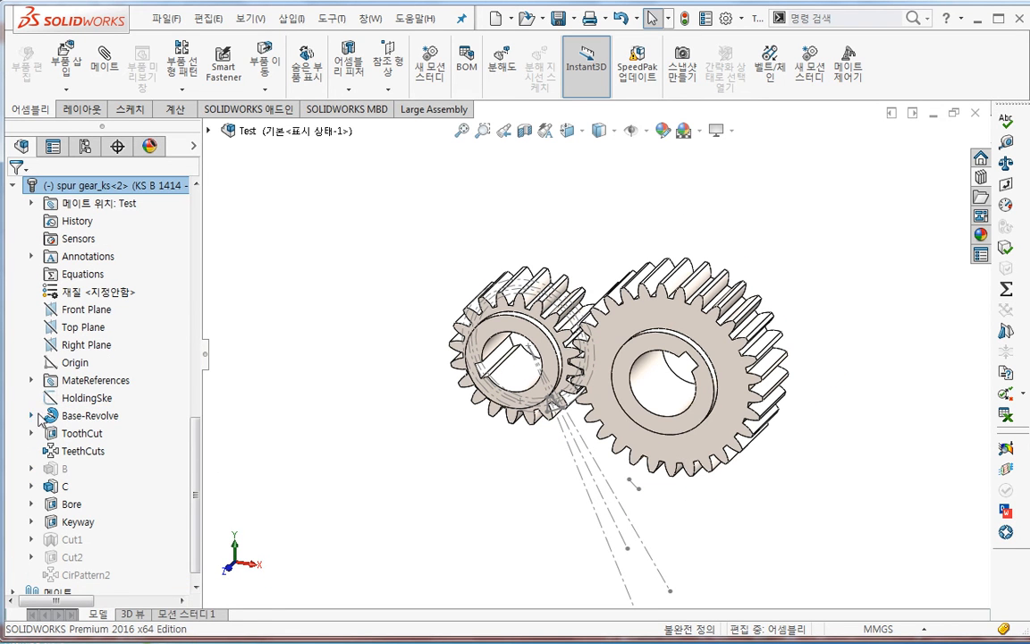
pyautogui.click(31, 433)
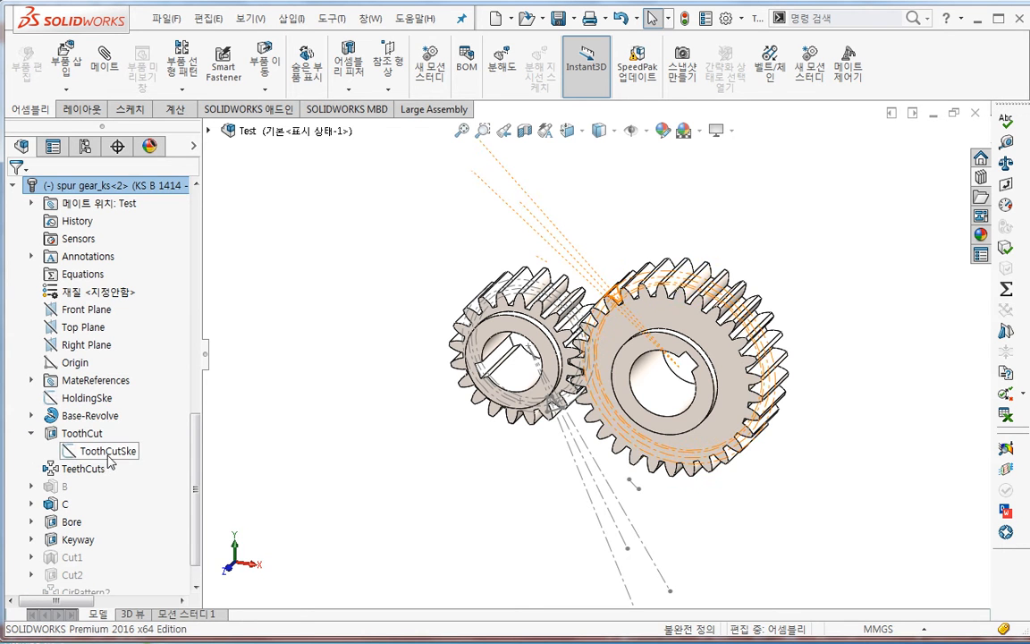
pyautogui.rightClick(109, 451)
pyautogui.click(121, 432)
pyautogui.scroll(2, 474, 520)
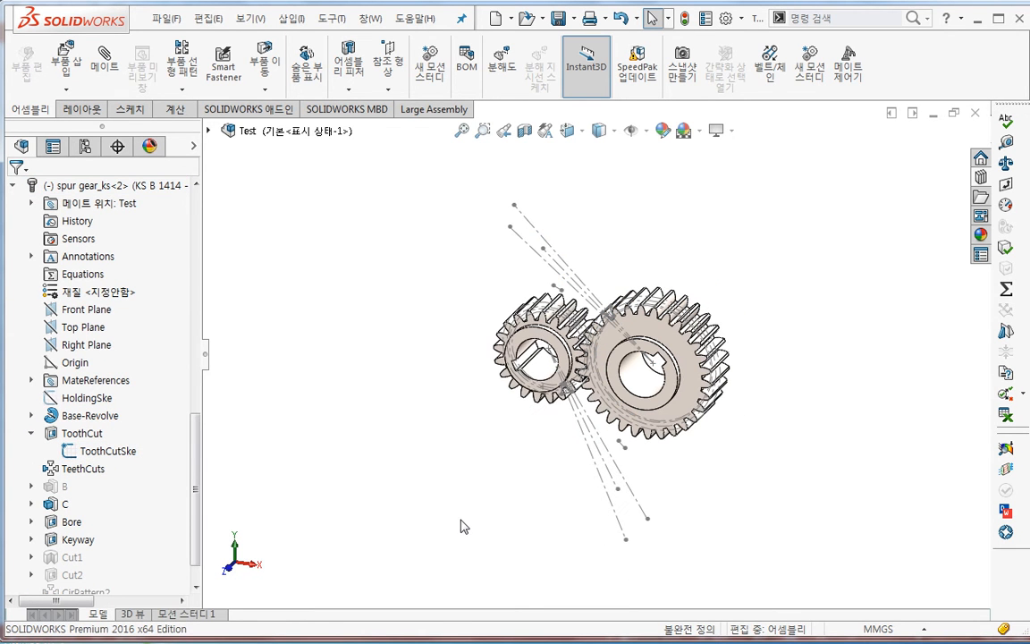
# - In the front view, examine where the gears mesh and check the diameter of each gear's pitch circle in the tooth sketches
pyautogui.press('space')
pyautogui.click(492, 408)
pyautogui.scroll(-6, 591, 358)
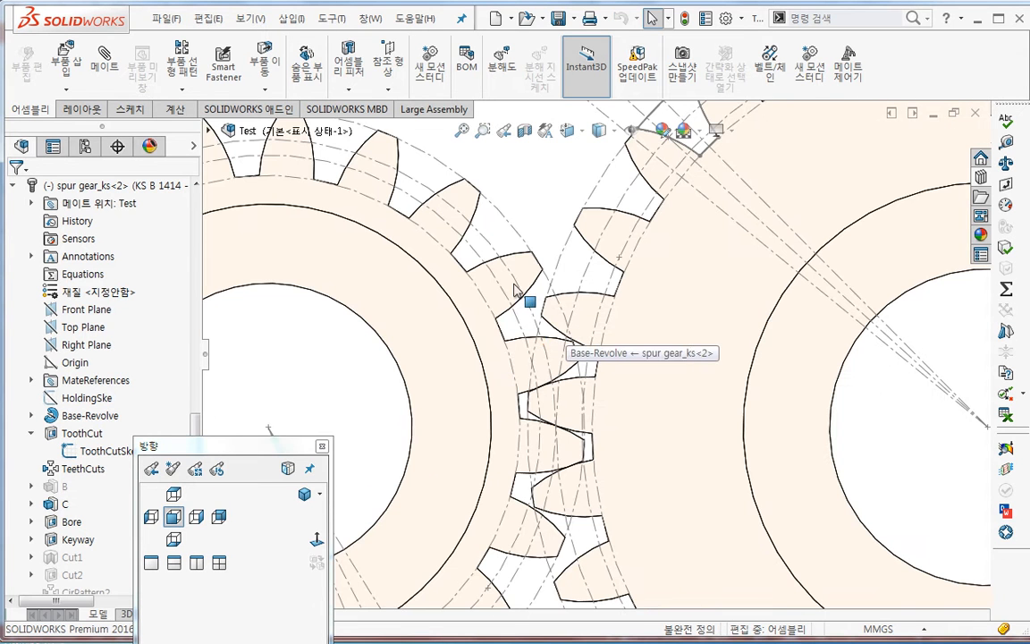
pyautogui.click(559, 374)
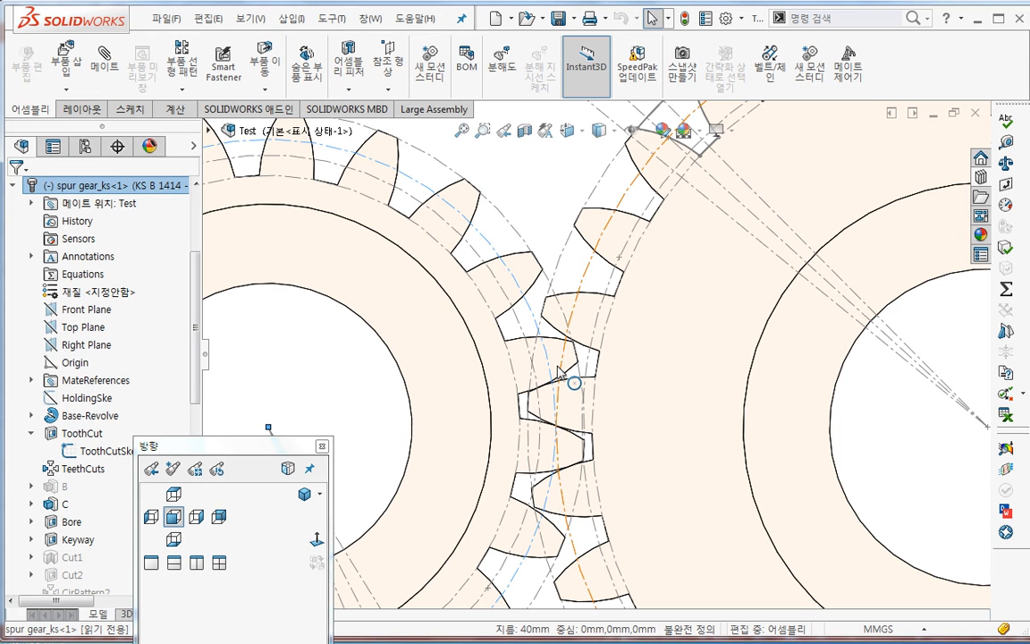
pyautogui.click(319, 470)
pyautogui.click(323, 446)
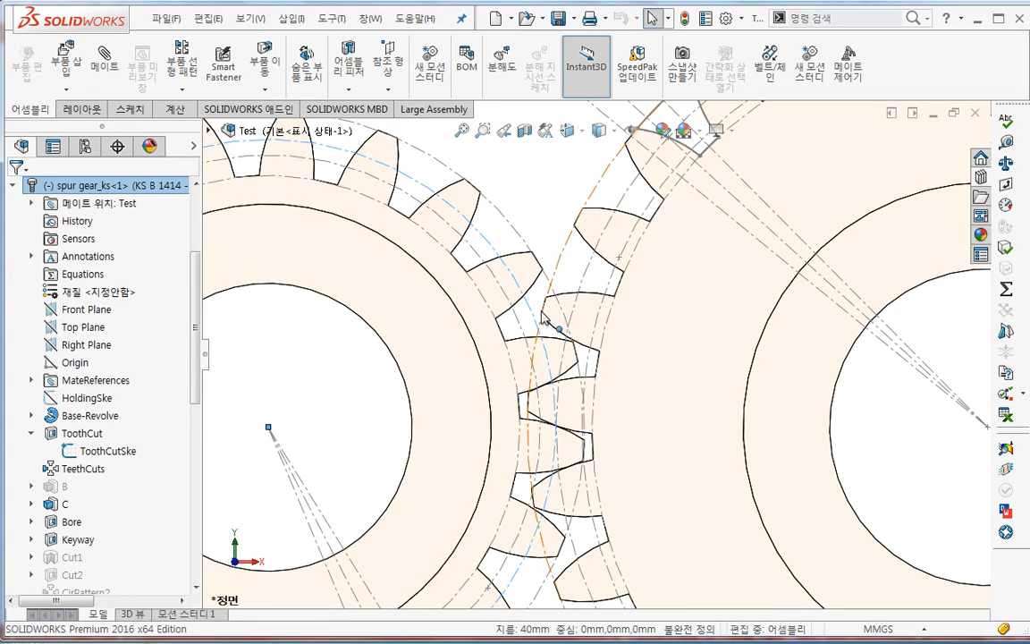
pyautogui.click(563, 369)
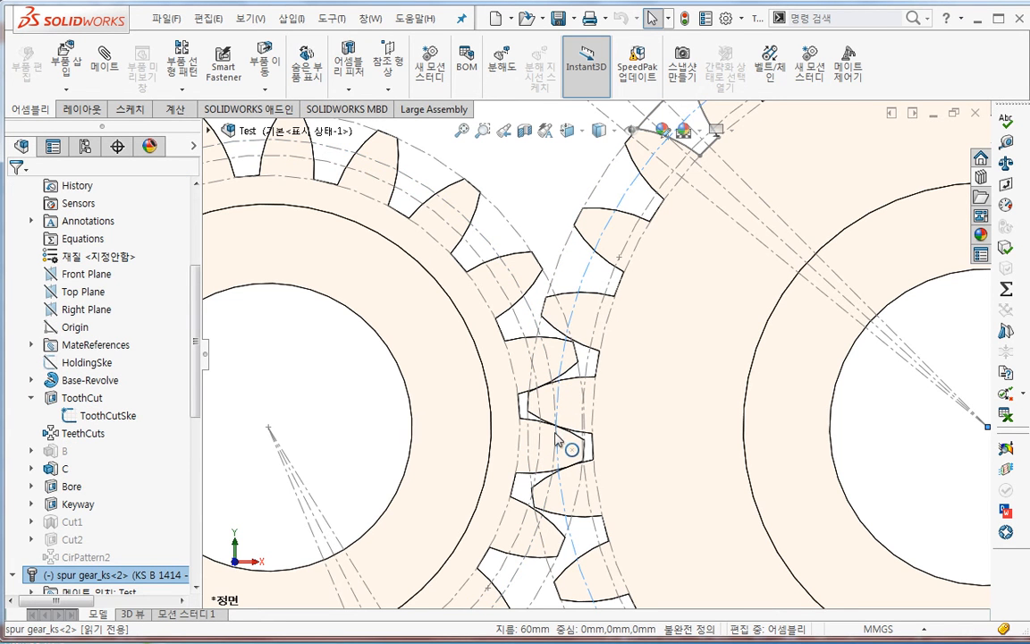
pyautogui.scroll(5, 568, 430)
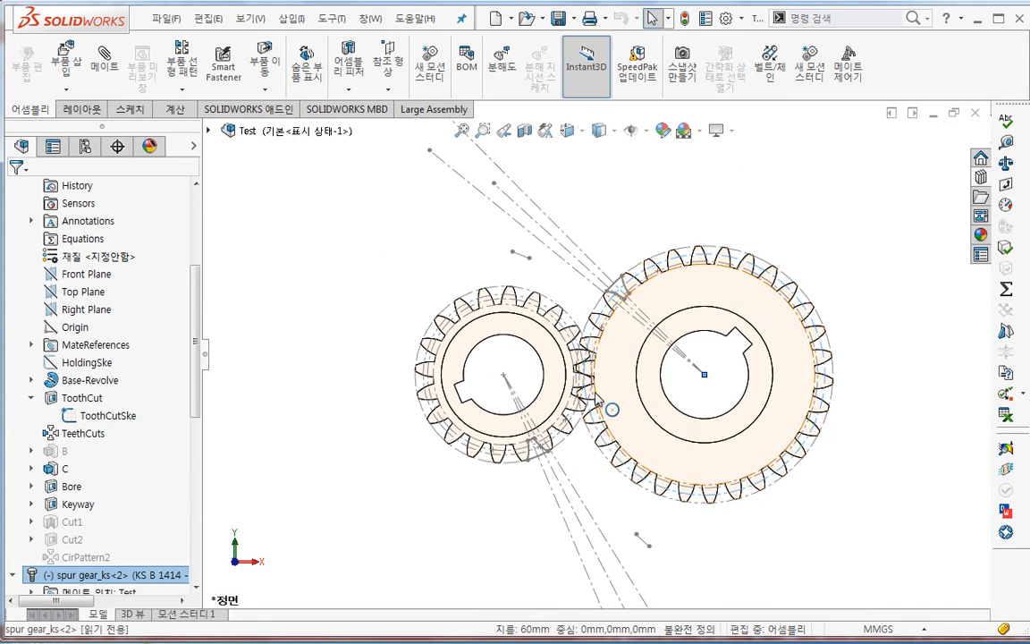
pyautogui.click(458, 549)
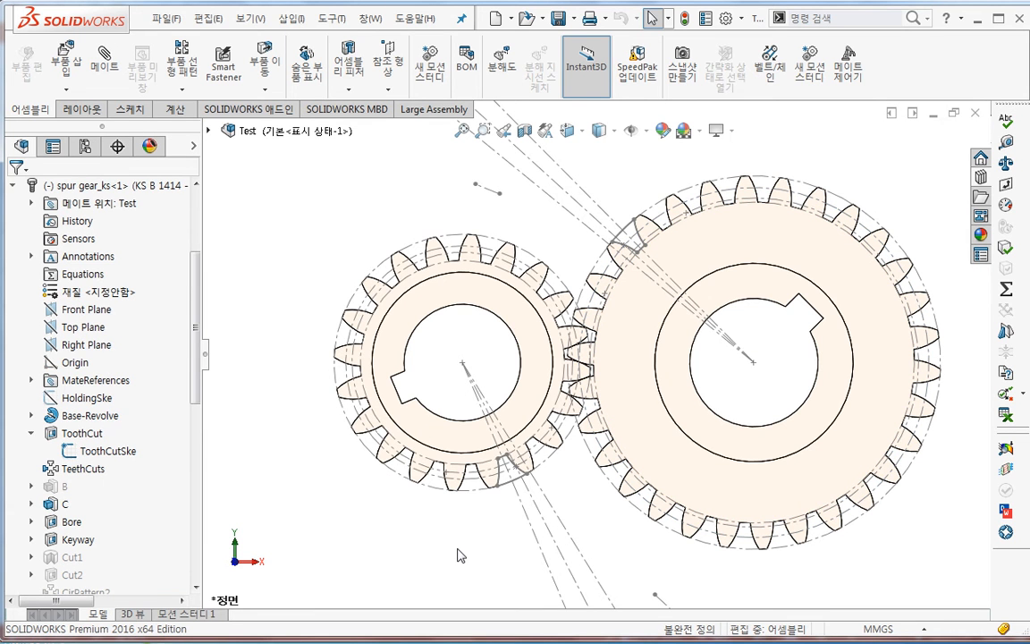
# - Start a new mate and choose the mechanical Gear mate type
pyautogui.click(105, 61)
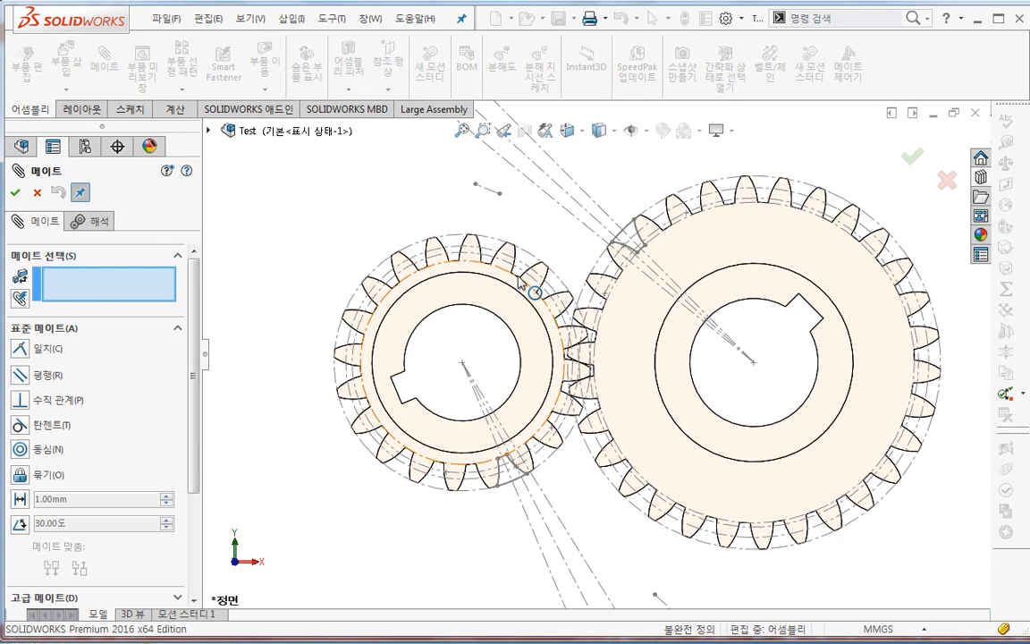
pyautogui.scroll(-1, 148, 489)
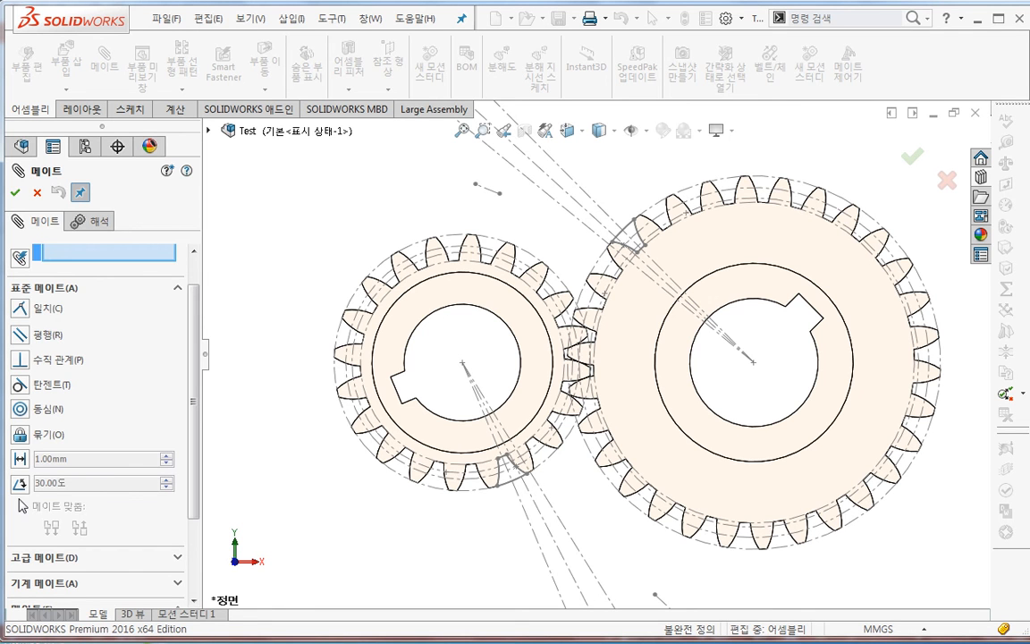
pyautogui.scroll(-3, 600, 295)
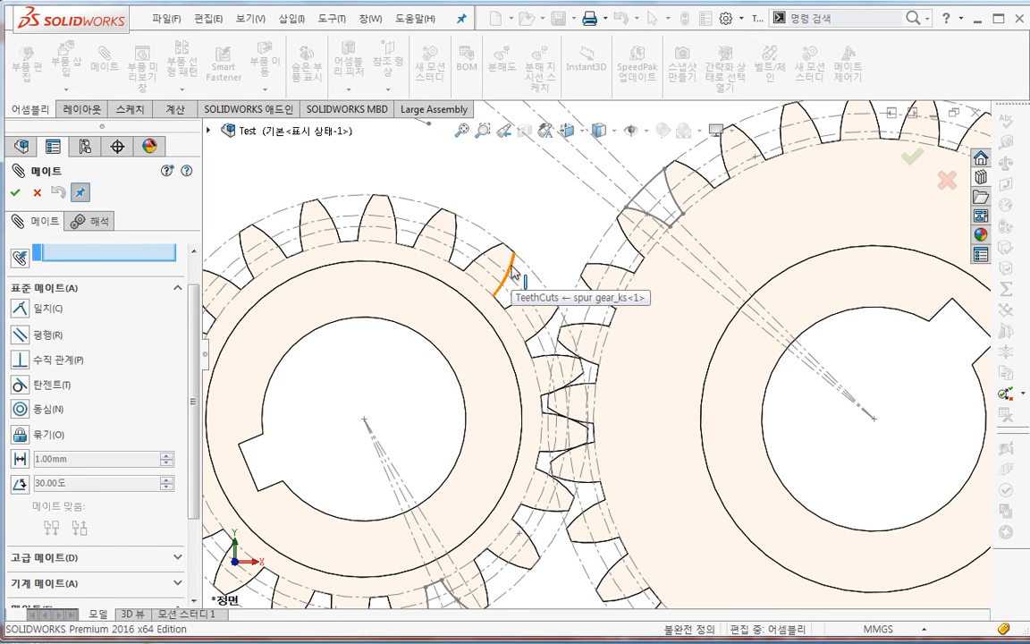
pyautogui.scroll(4, 545, 471)
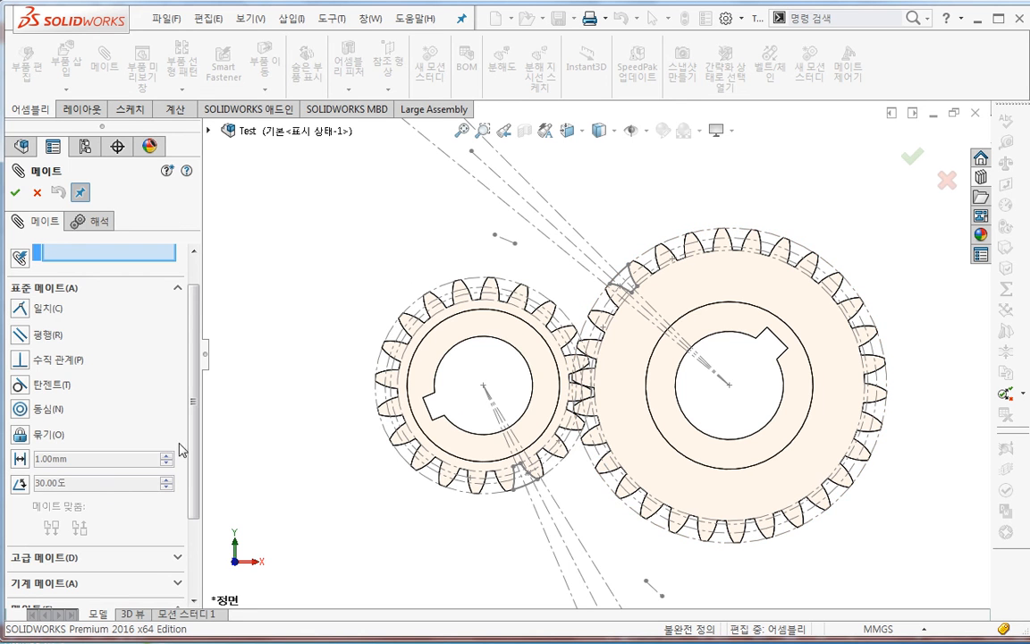
pyautogui.moveTo(195, 438); pyautogui.dragTo(195, 506)
pyautogui.click(71, 483)
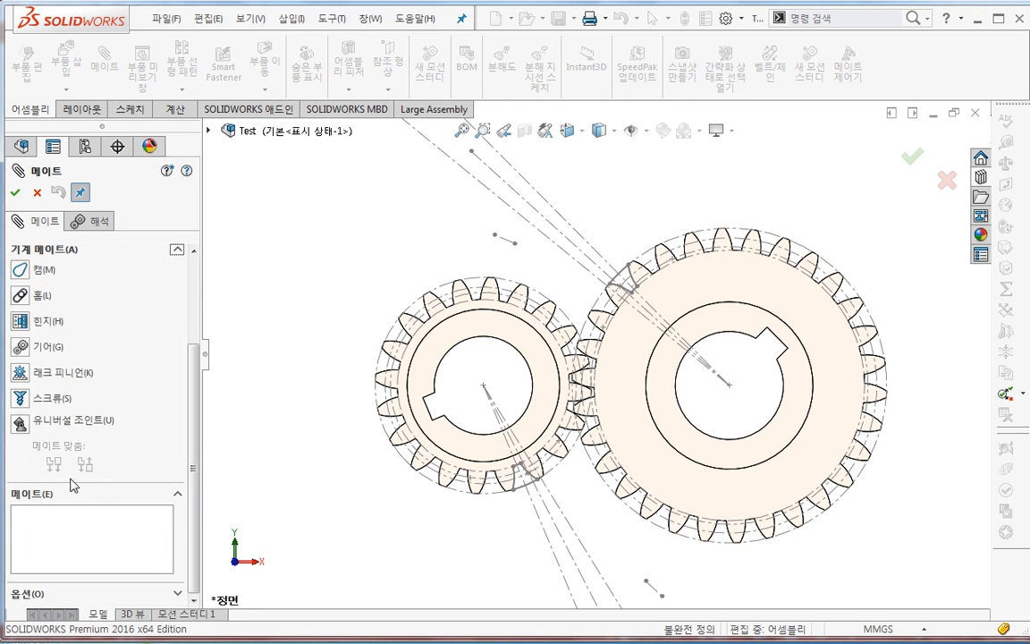
pyautogui.click(27, 327)
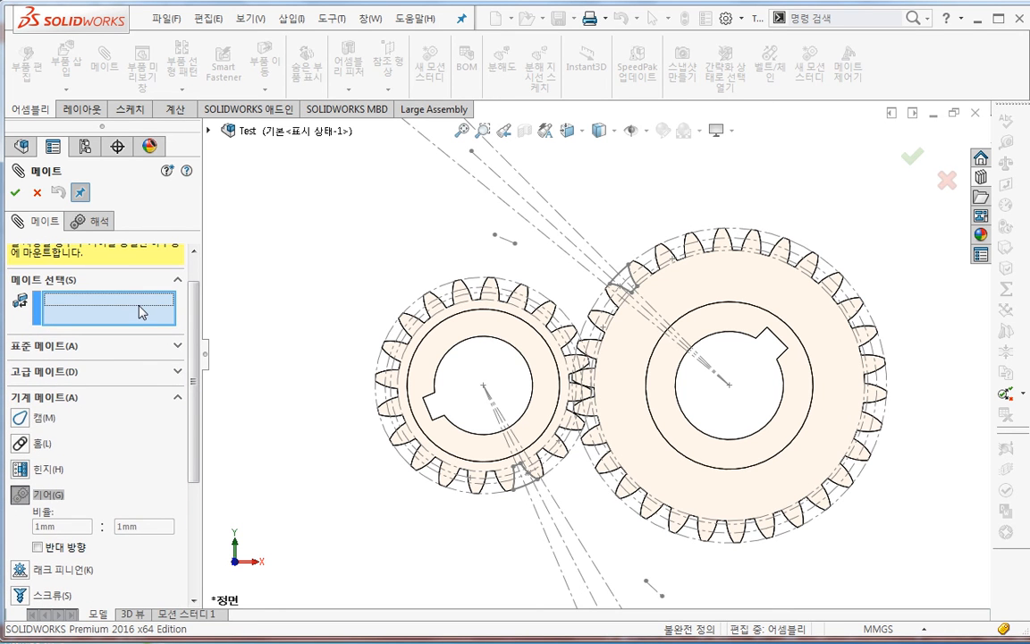
# - Gear-mate the small gear's pitch circle to the large gear's pitch circle at a 40 mm : 60 mm ratio and finish mating
pyautogui.scroll(-3, 617, 407)
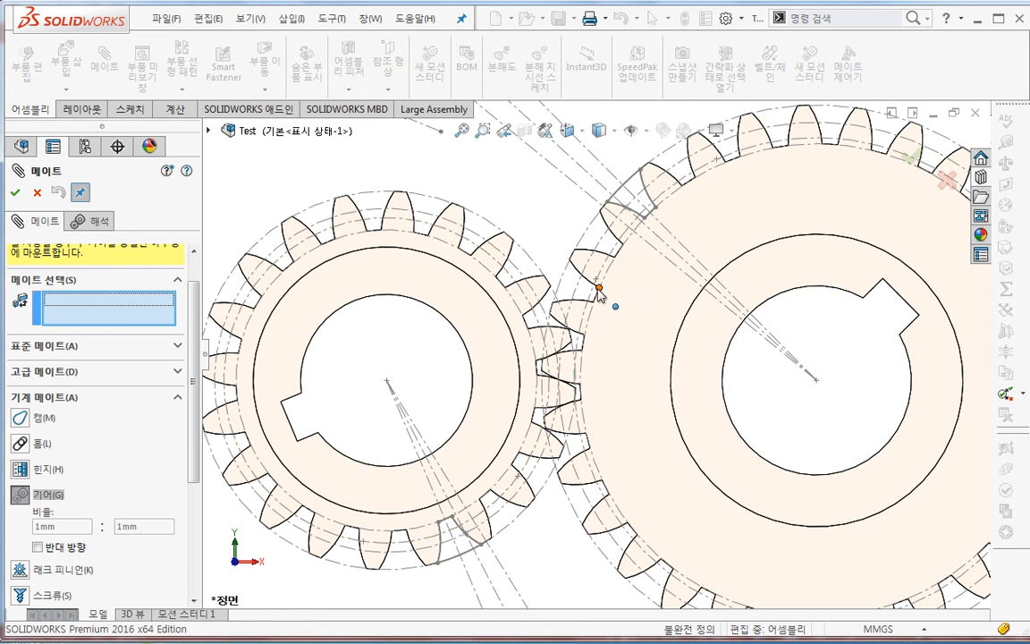
pyautogui.scroll(-5, 590, 295)
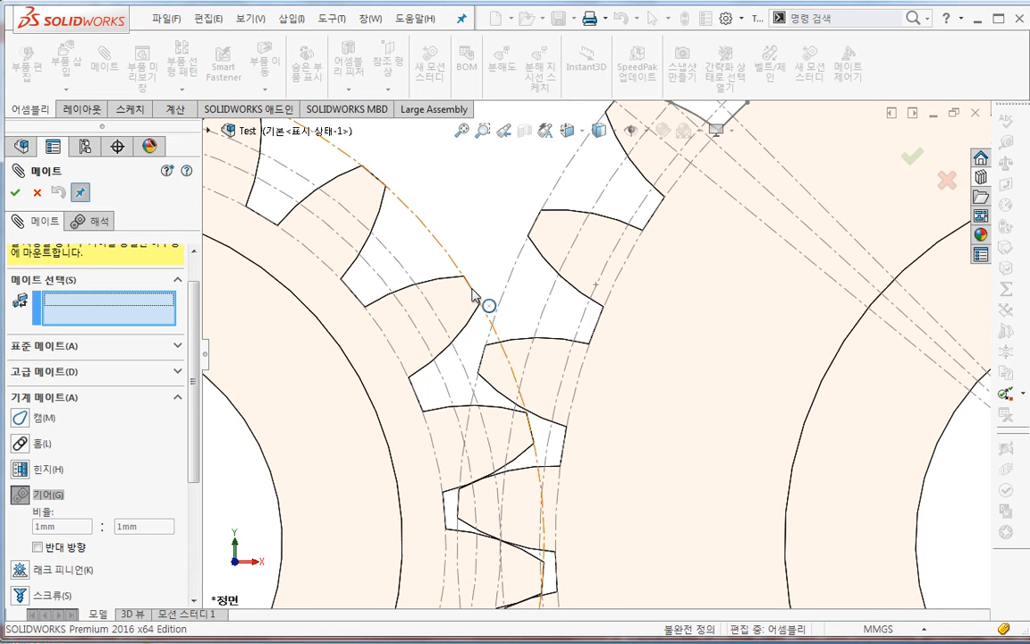
pyautogui.moveTo(475, 296); pyautogui.dragTo(465, 312, button='middle')
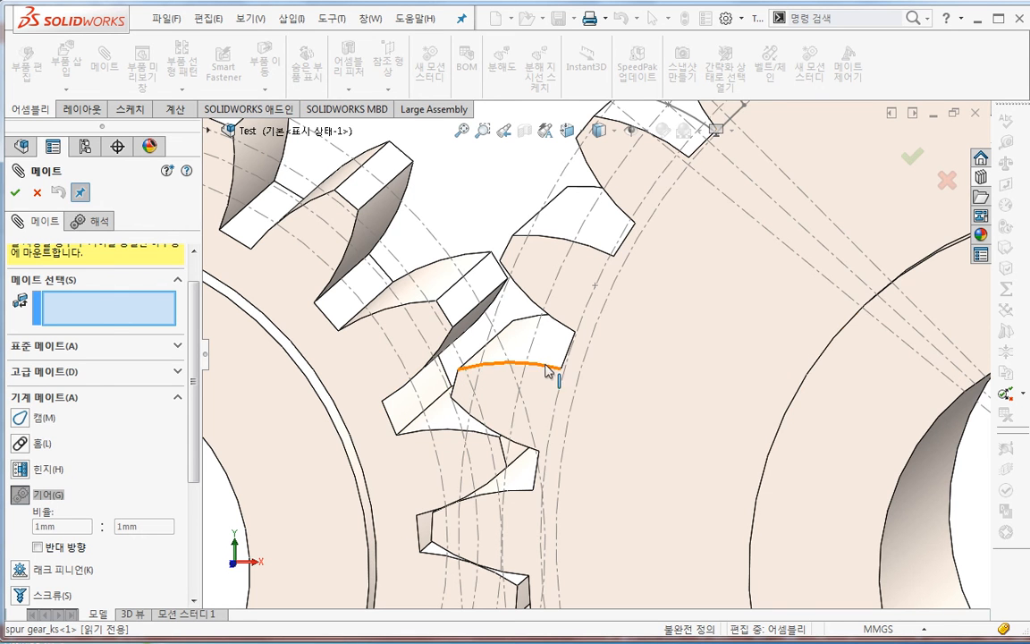
pyautogui.scroll(3, 564, 369)
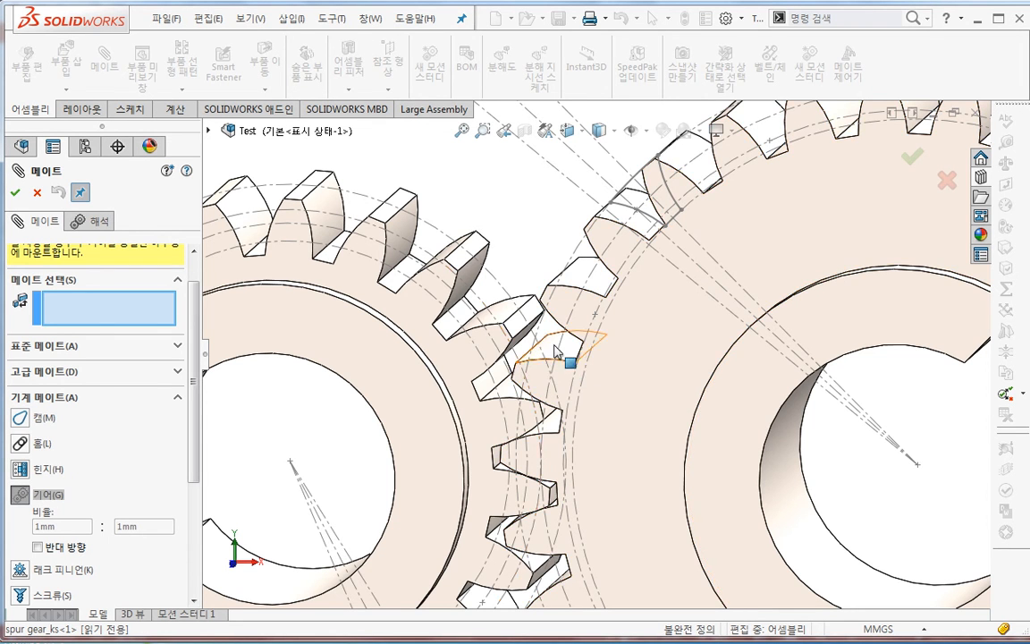
pyautogui.press('space')
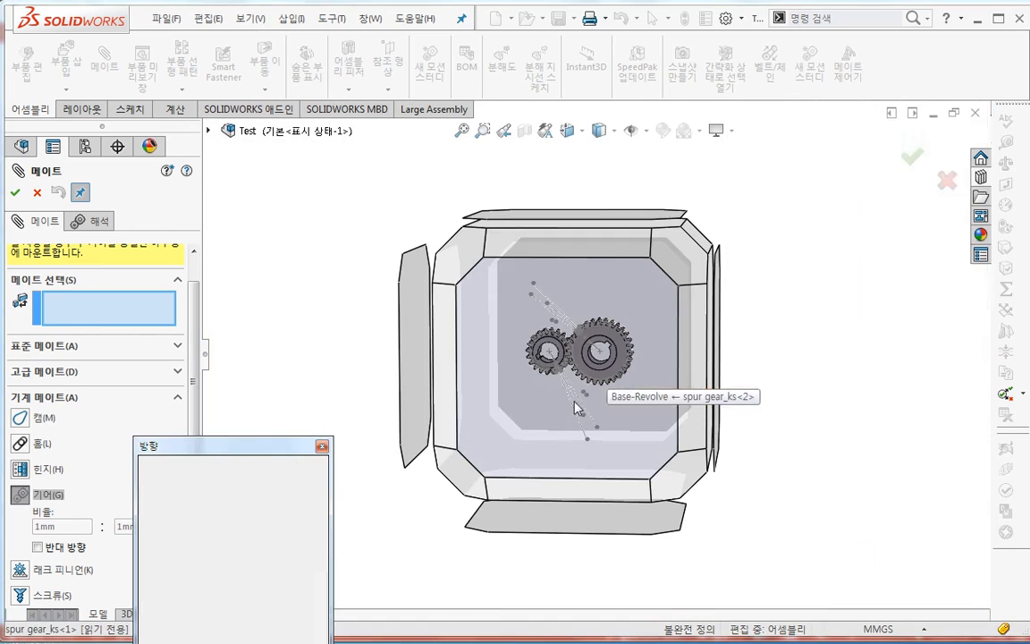
pyautogui.click(556, 421)
pyautogui.scroll(-4, 584, 284)
pyautogui.scroll(-2, 584, 279)
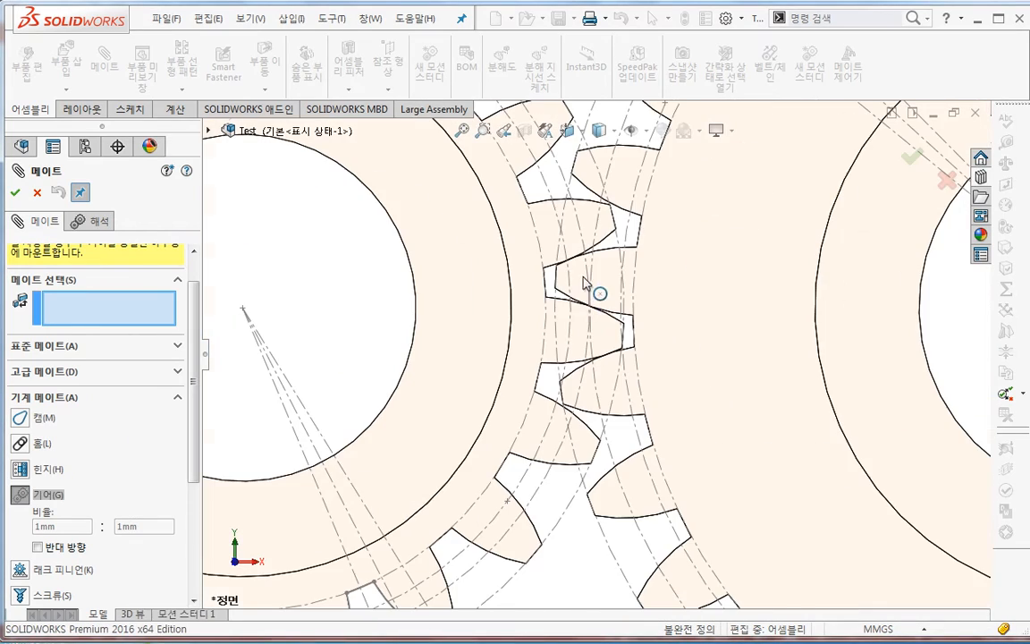
pyautogui.click(593, 235)
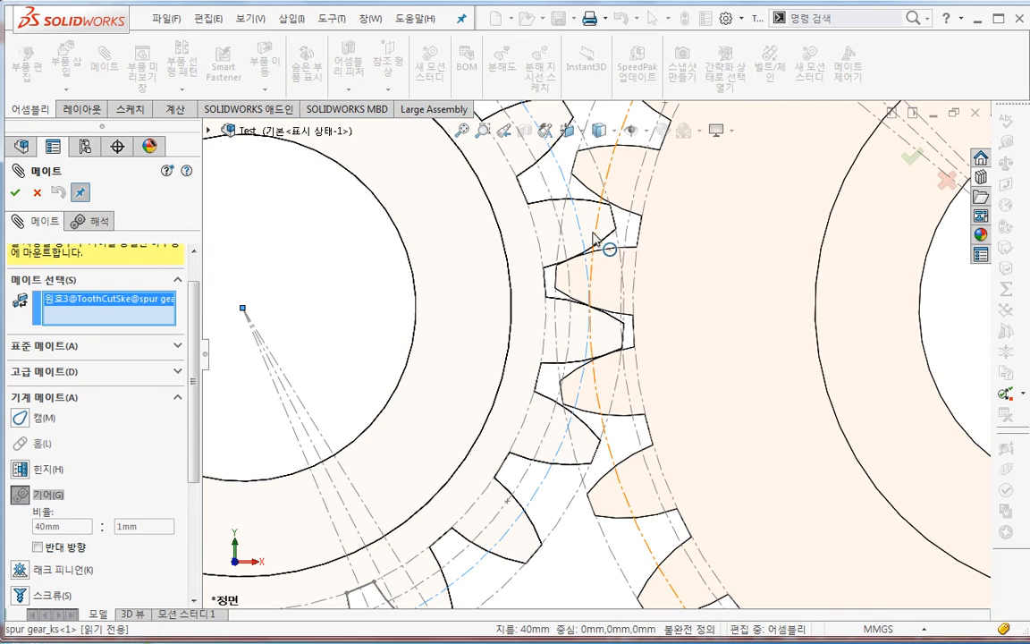
pyautogui.click(608, 249)
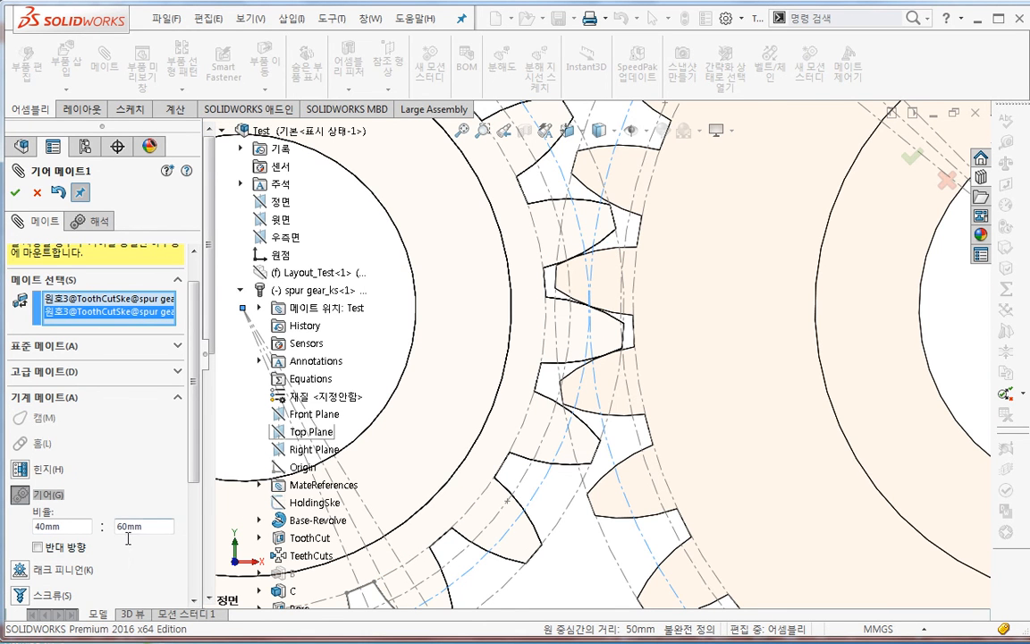
pyautogui.scroll(5, 406, 471)
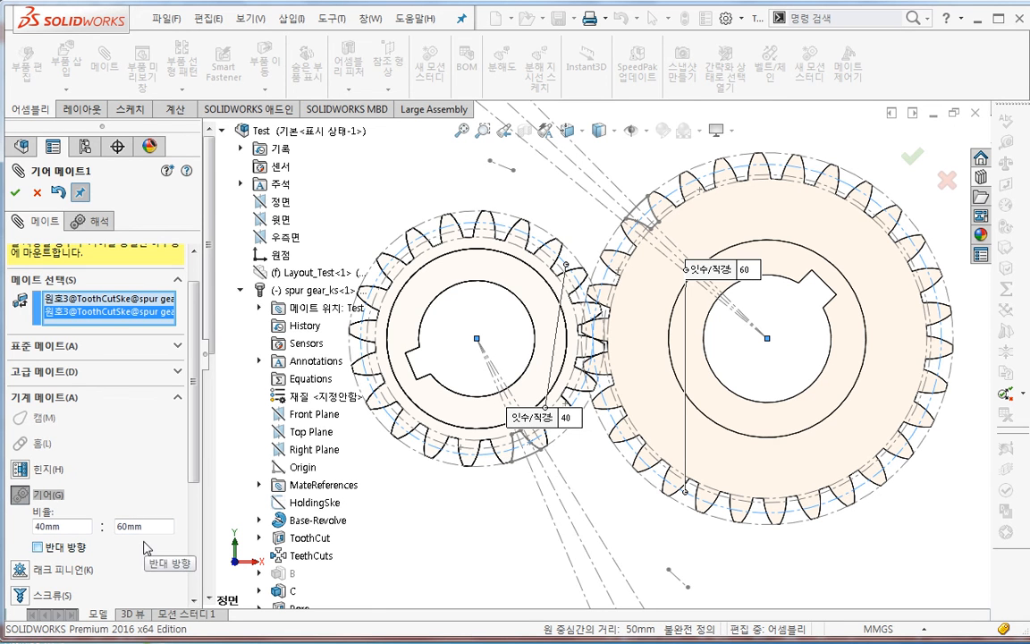
pyautogui.click(14, 193)
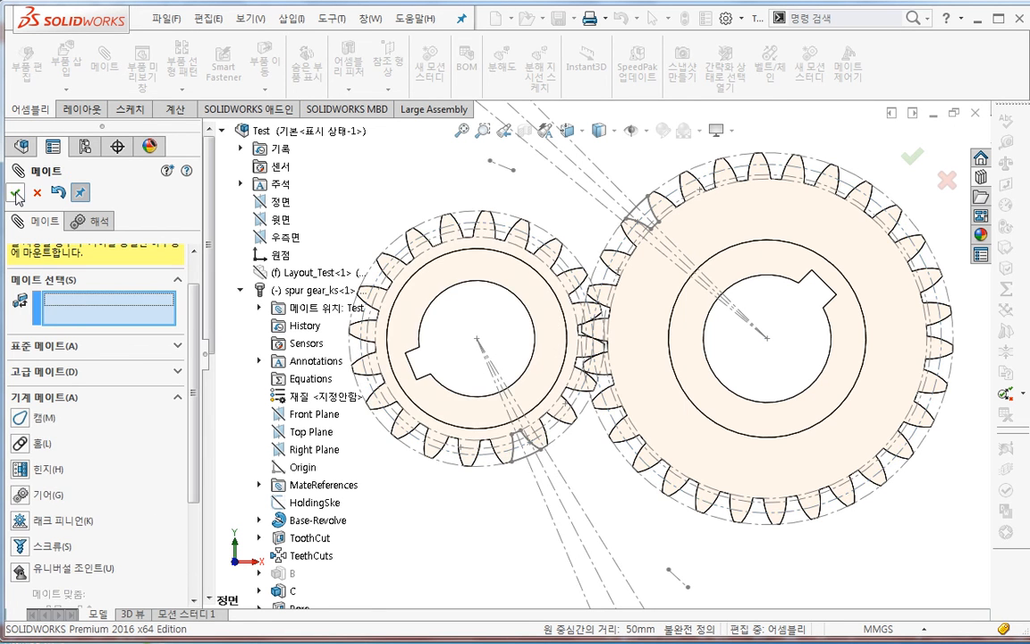
pyautogui.click(14, 192)
# - Rotate the large gear about its axis in an angled view to test the gear mate's motion
pyautogui.moveTo(522, 448); pyautogui.dragTo(649, 338, button='middle')
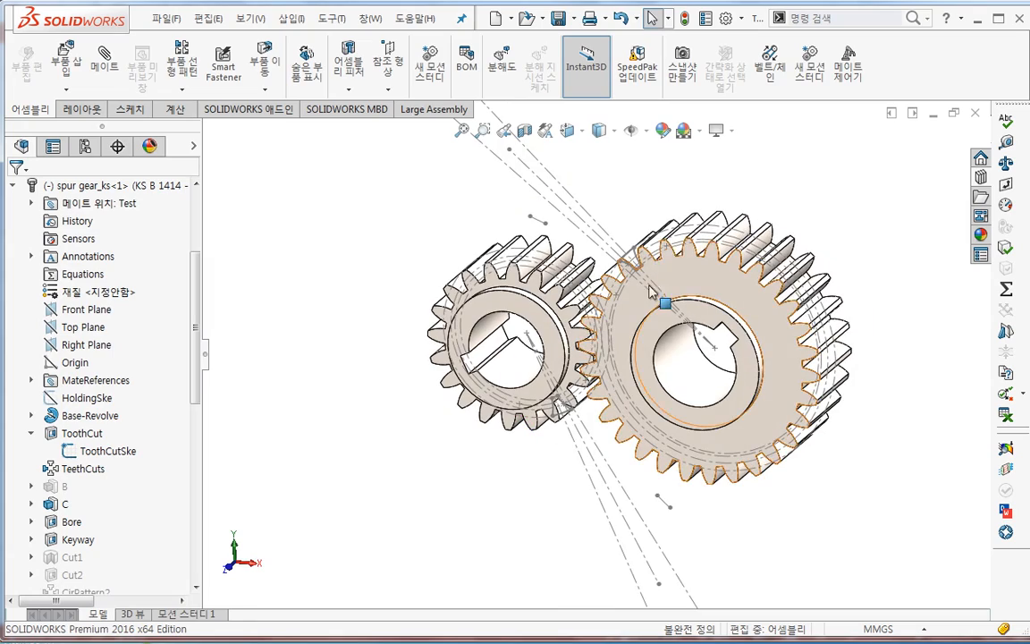
pyautogui.moveTo(668, 243); pyautogui.dragTo(618, 324)
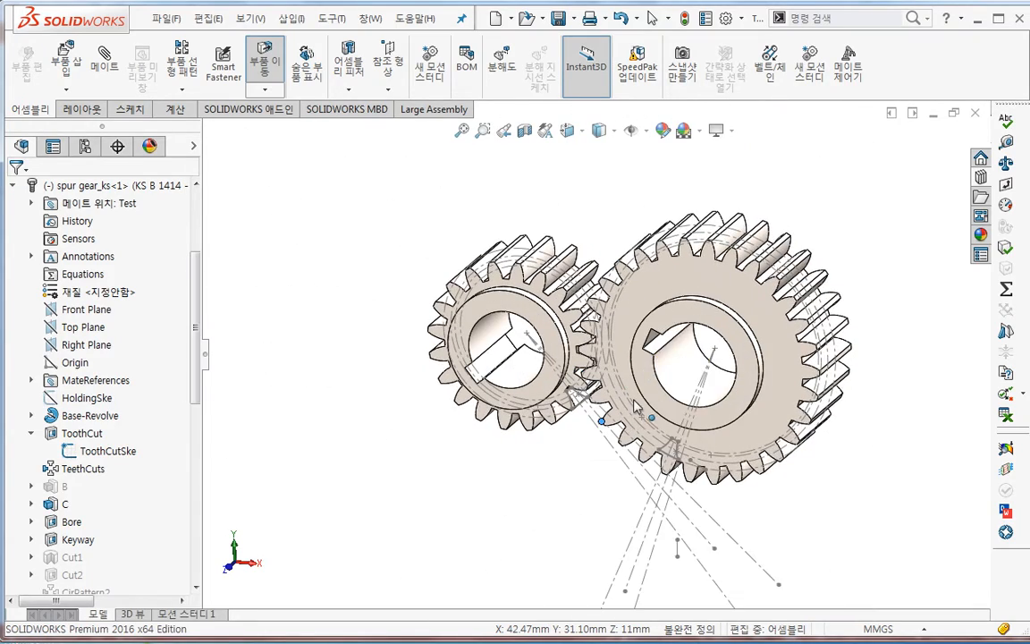
pyautogui.press('Escape')
pyautogui.keyDown('ctrl'); pyautogui.moveTo(651, 390); pyautogui.dragTo(620, 406, button='middle'); pyautogui.keyUp('ctrl')
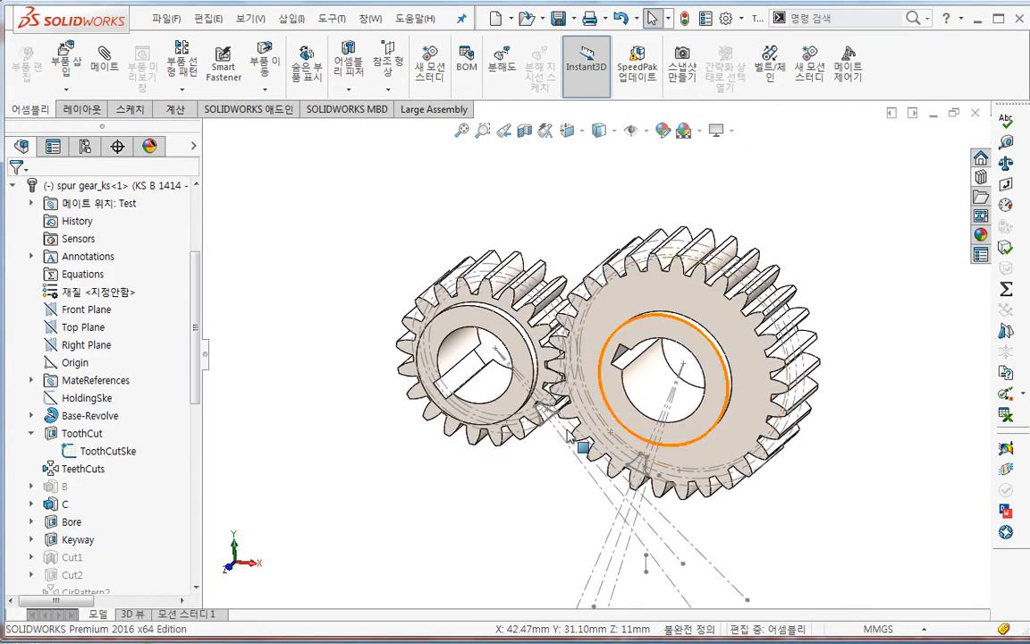
pyautogui.click(185, 615)
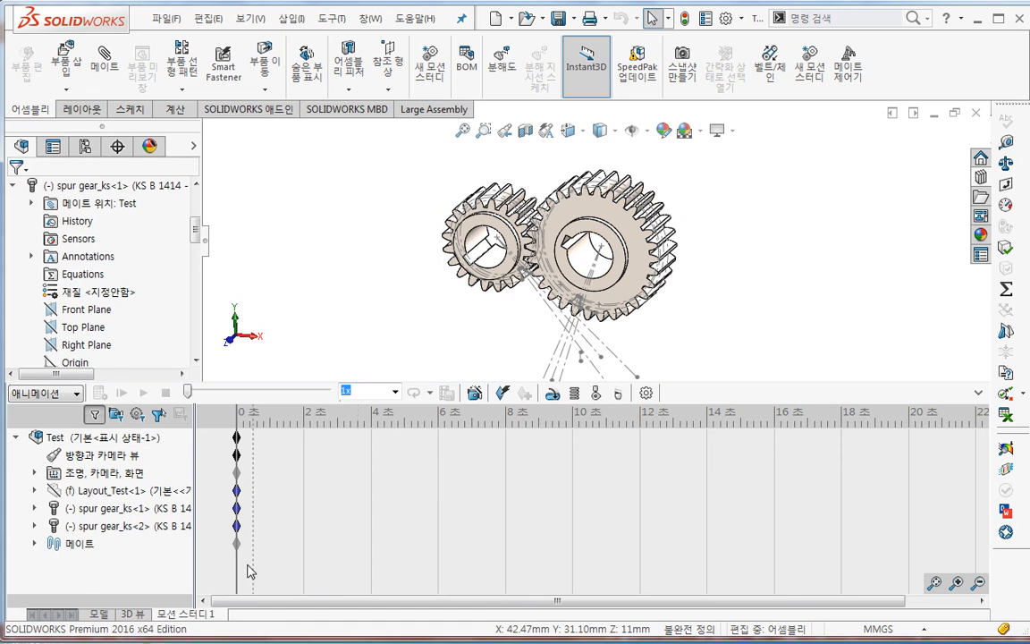
pyautogui.click(96, 615)
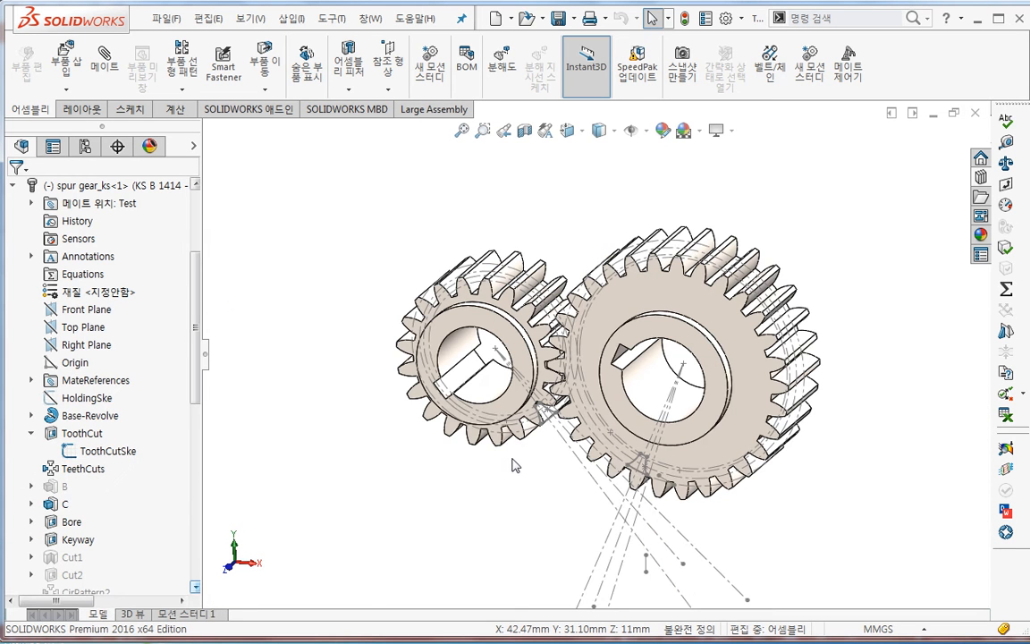
# - Rotate the large gear about its axis using the Rotate Component command with free drag
pyautogui.scroll(-3, 511, 496)
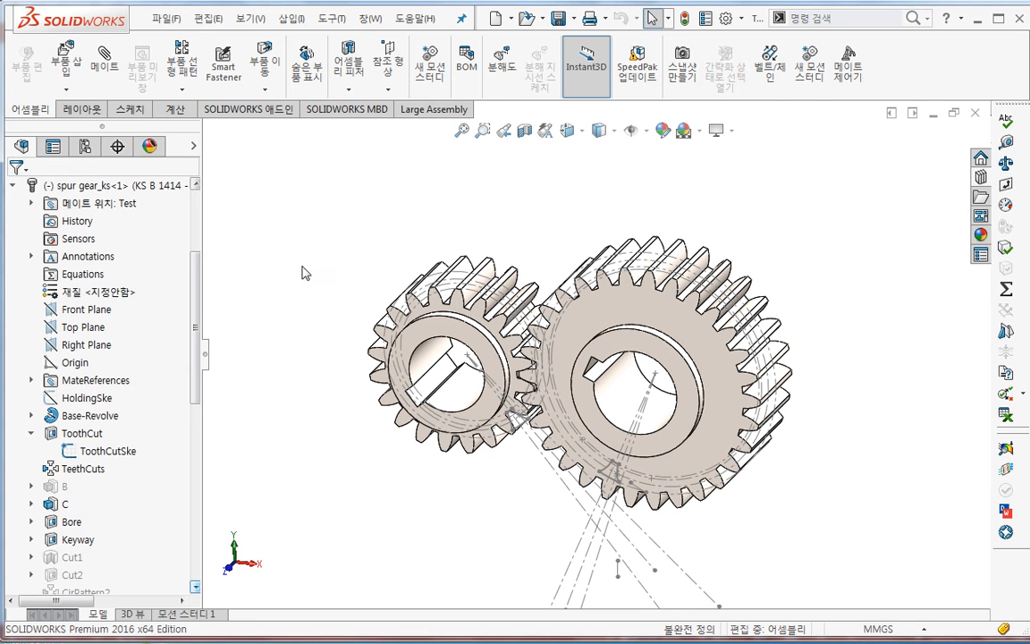
pyautogui.click(265, 58)
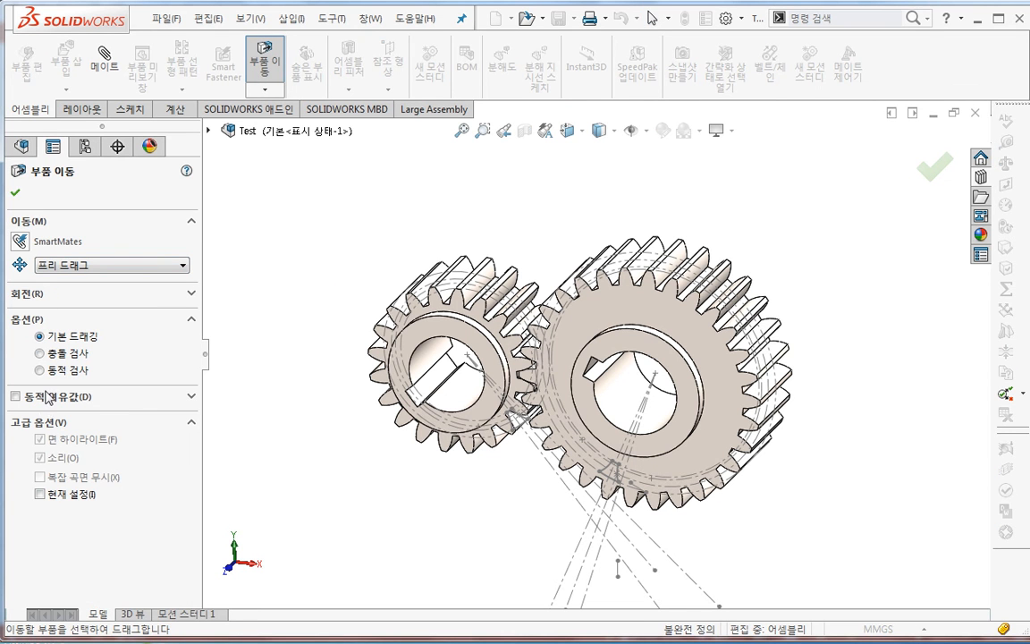
pyautogui.click(31, 296)
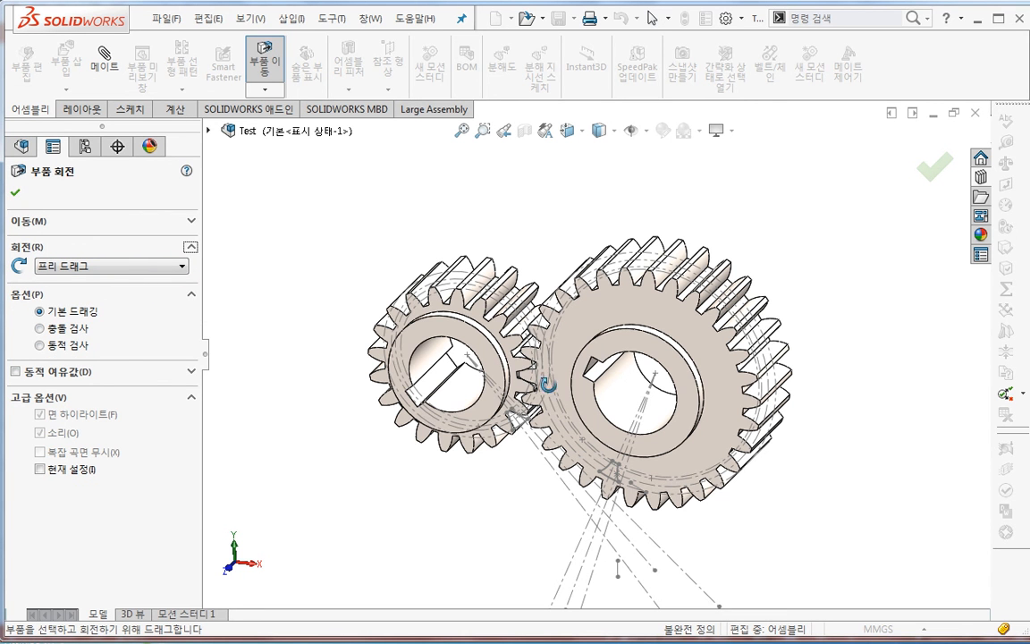
pyautogui.moveTo(670, 319); pyautogui.dragTo(537, 438)
# - Turn on collision detection between all components and rotate the large gear to check for interfering teeth
pyautogui.click(54, 328)
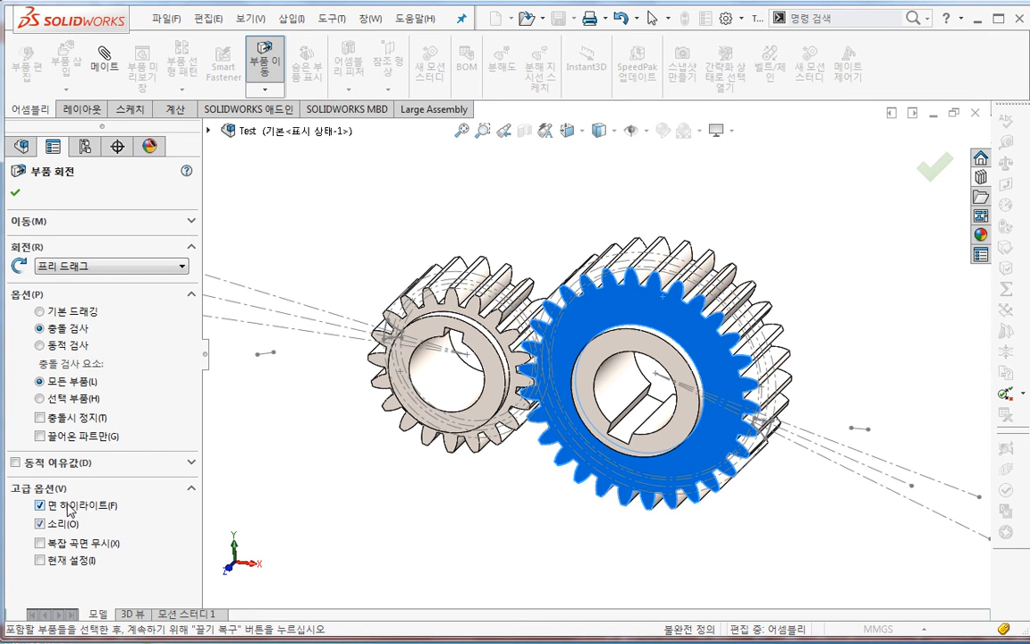
pyautogui.scroll(-3, 578, 340)
pyautogui.moveTo(581, 317); pyautogui.dragTo(507, 395)
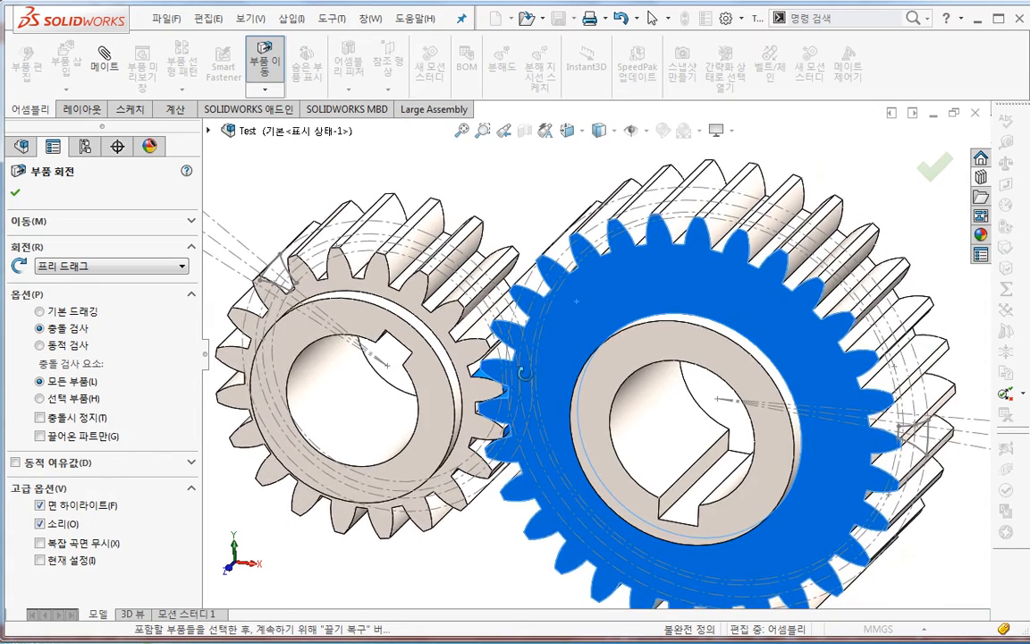
pyautogui.scroll(-3, 506, 395)
pyautogui.scroll(4, 506, 392)
pyautogui.moveTo(515, 405); pyautogui.dragTo(583, 376, button='middle')
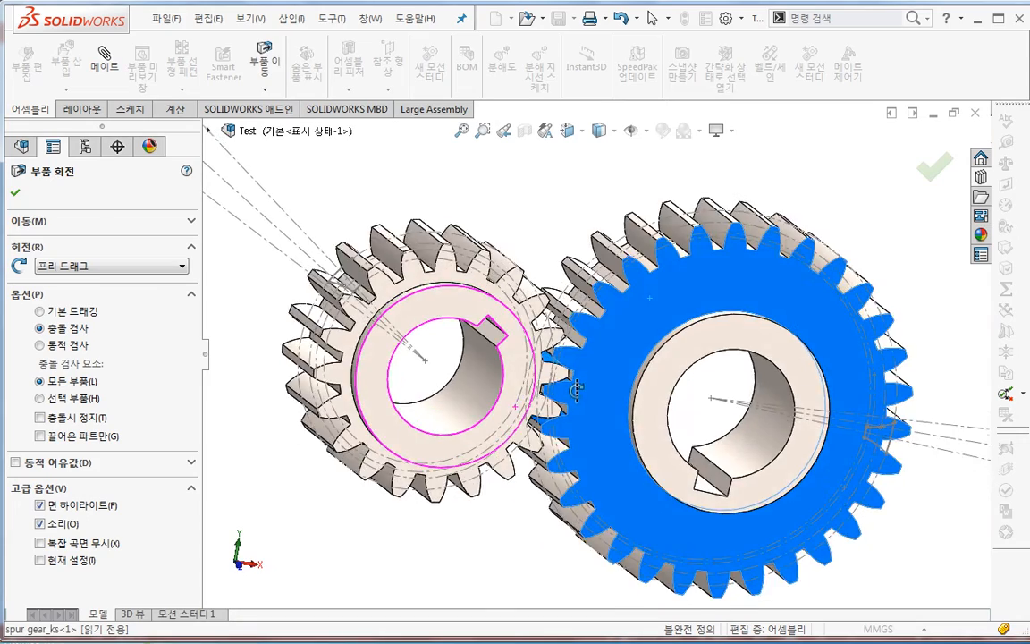
pyautogui.scroll(-3, 586, 384)
pyautogui.moveTo(640, 330); pyautogui.dragTo(591, 390)
pyautogui.moveTo(870, 308); pyautogui.dragTo(856, 283)
pyautogui.moveTo(798, 336); pyautogui.dragTo(681, 407, button='middle')
pyautogui.scroll(2, 684, 402)
pyautogui.moveTo(751, 291); pyautogui.dragTo(626, 336)
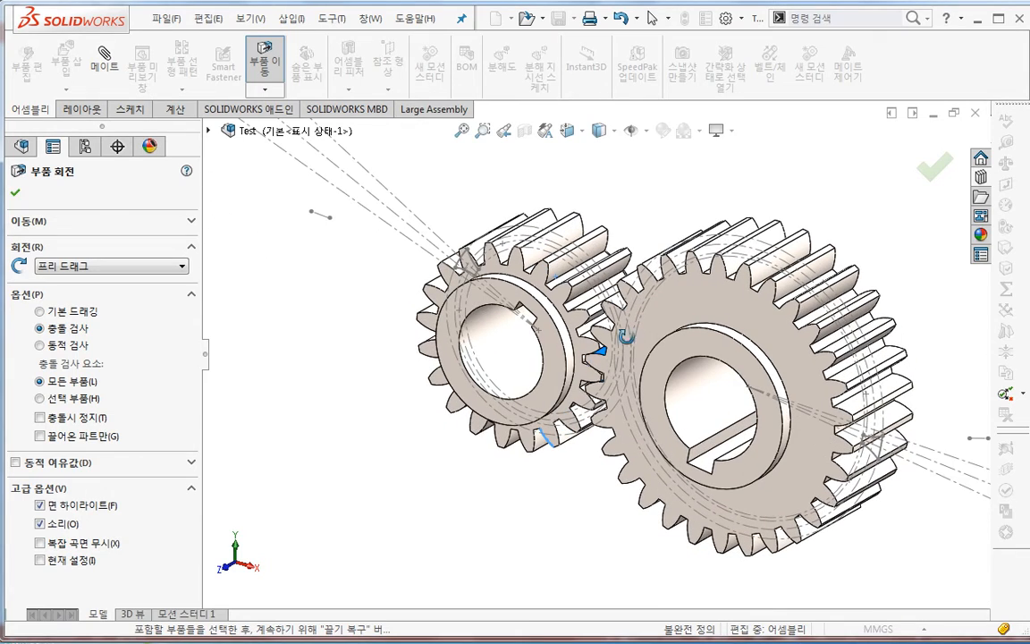
pyautogui.click(15, 192)
# - Suppress the gear mate between the two spur gears
pyautogui.hotkey('ctrl', '1')
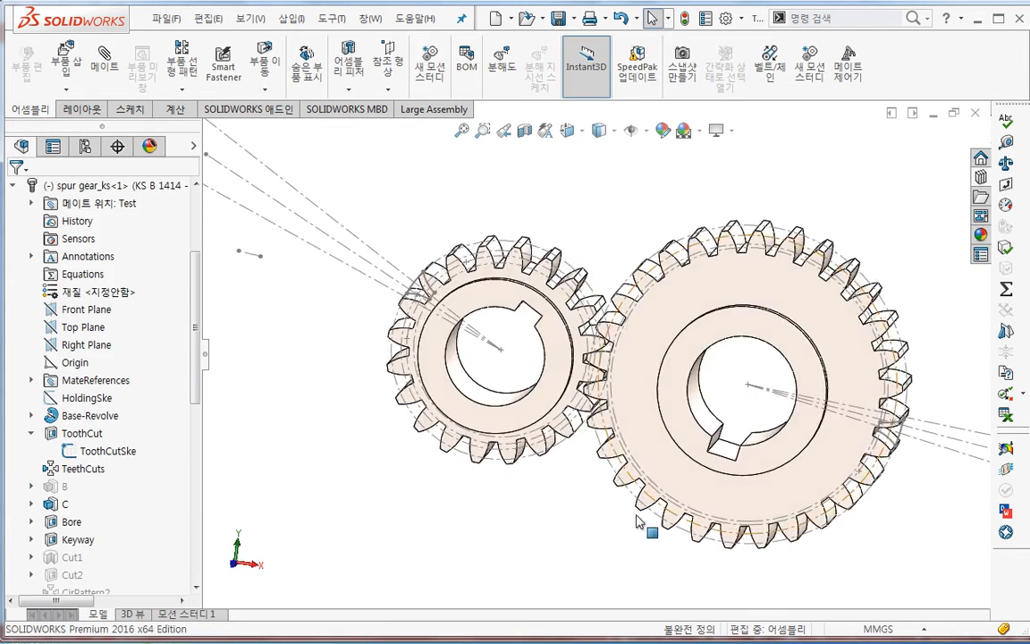
pyautogui.click(13, 186)
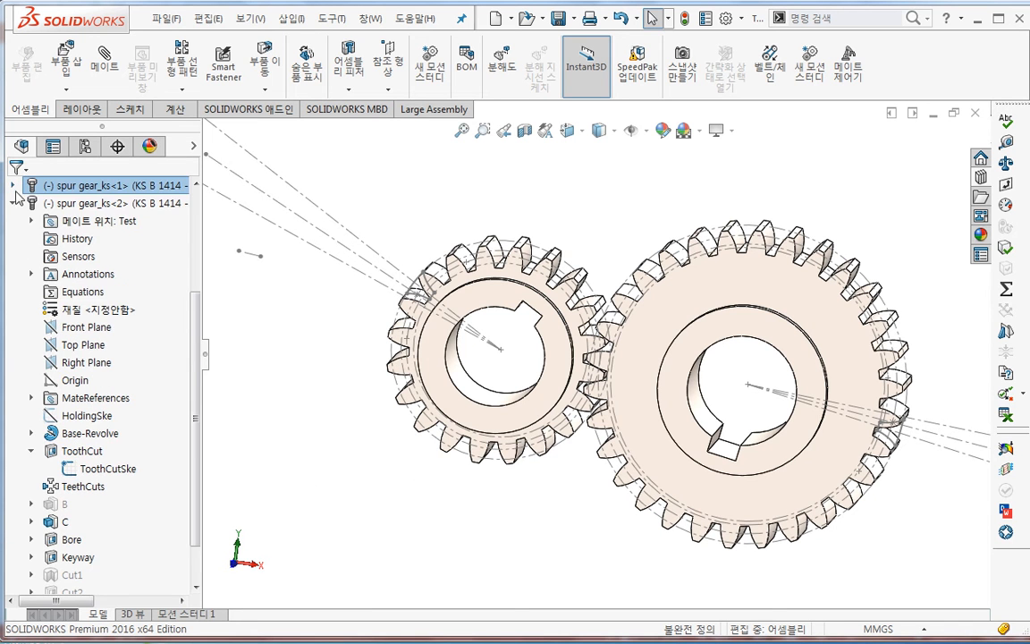
pyautogui.click(13, 204)
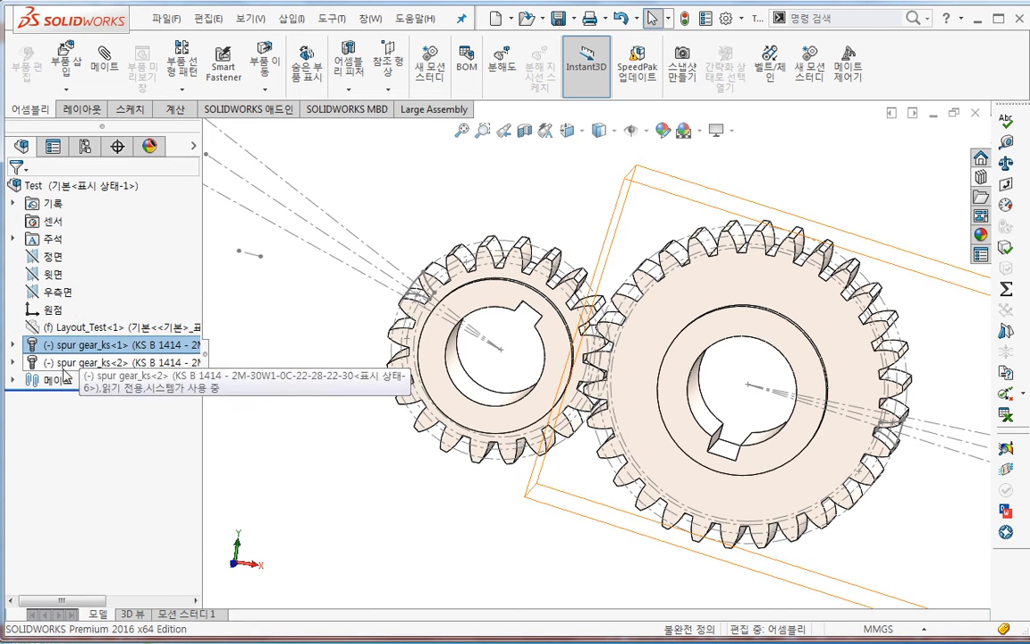
pyautogui.click(13, 380)
pyautogui.rightClick(99, 467)
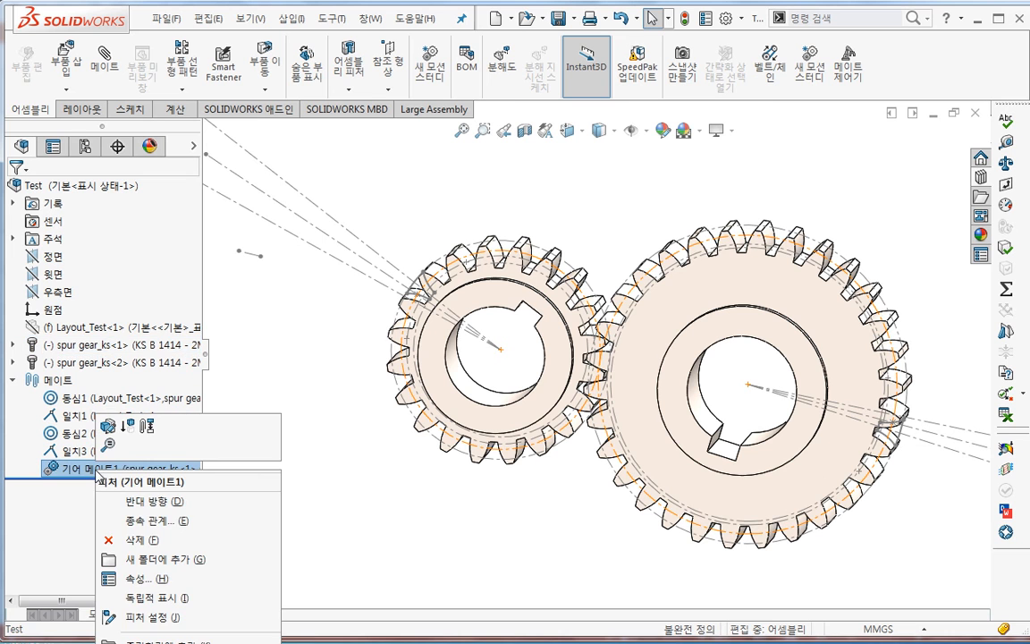
pyautogui.click(127, 444)
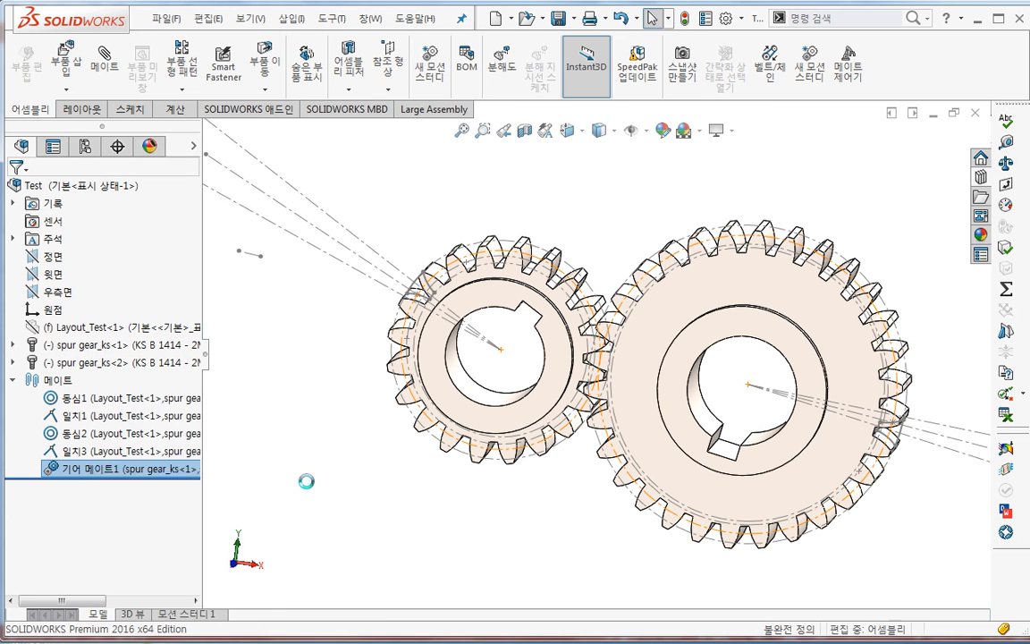
# - Examine the meshing teeth up close in the front view, and raise both image quality resolutions in the document properties to the maximum
pyautogui.press('space')
pyautogui.click(585, 431)
pyautogui.scroll(-6, 586, 368)
pyautogui.scroll(-10, 536, 434)
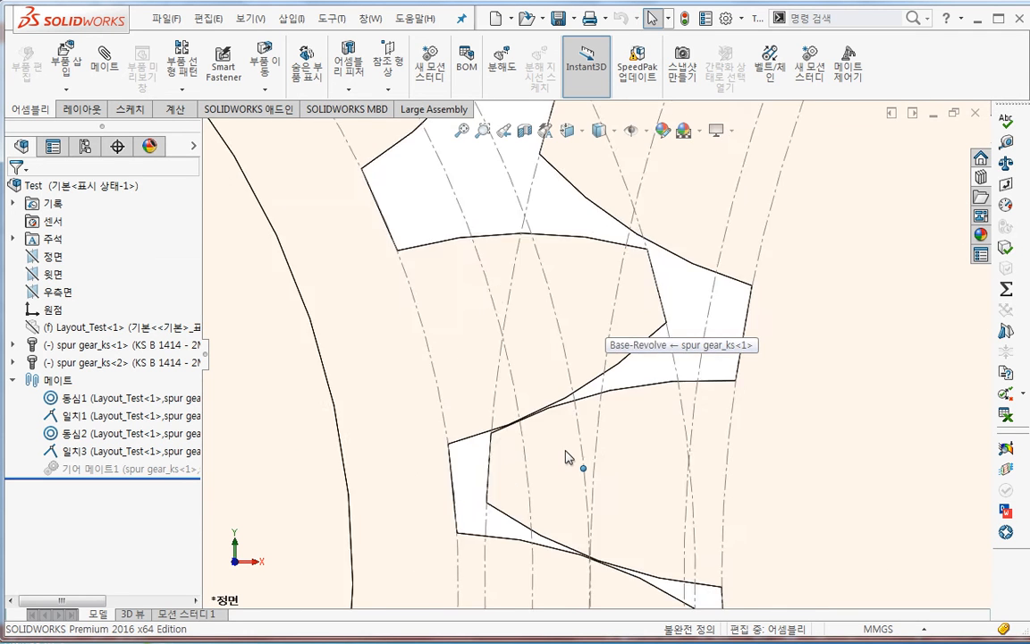
pyautogui.scroll(-3, 595, 505)
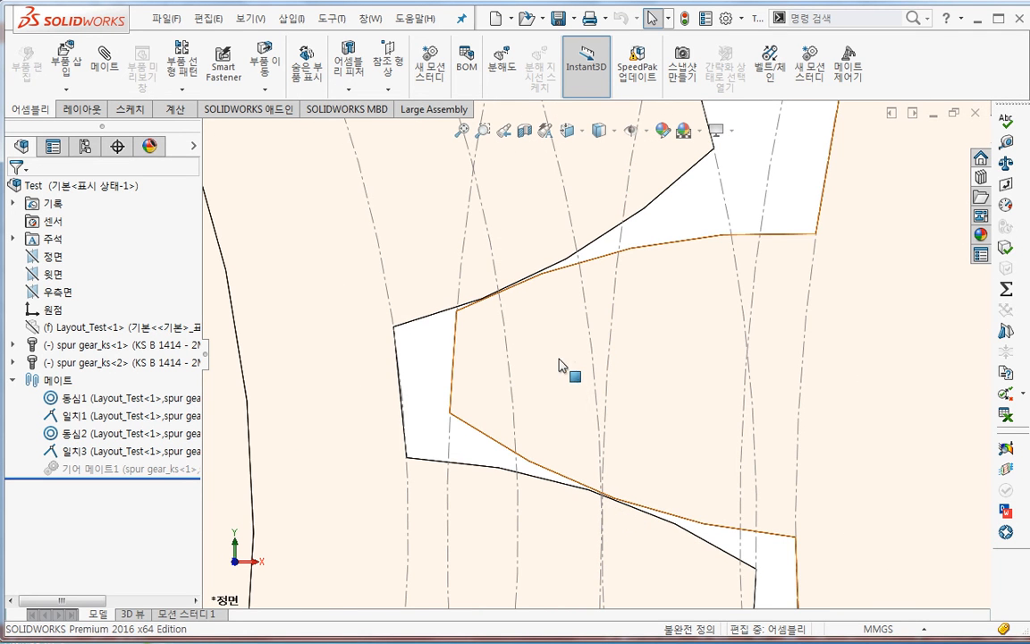
pyautogui.click(742, 18)
pyautogui.click(744, 40)
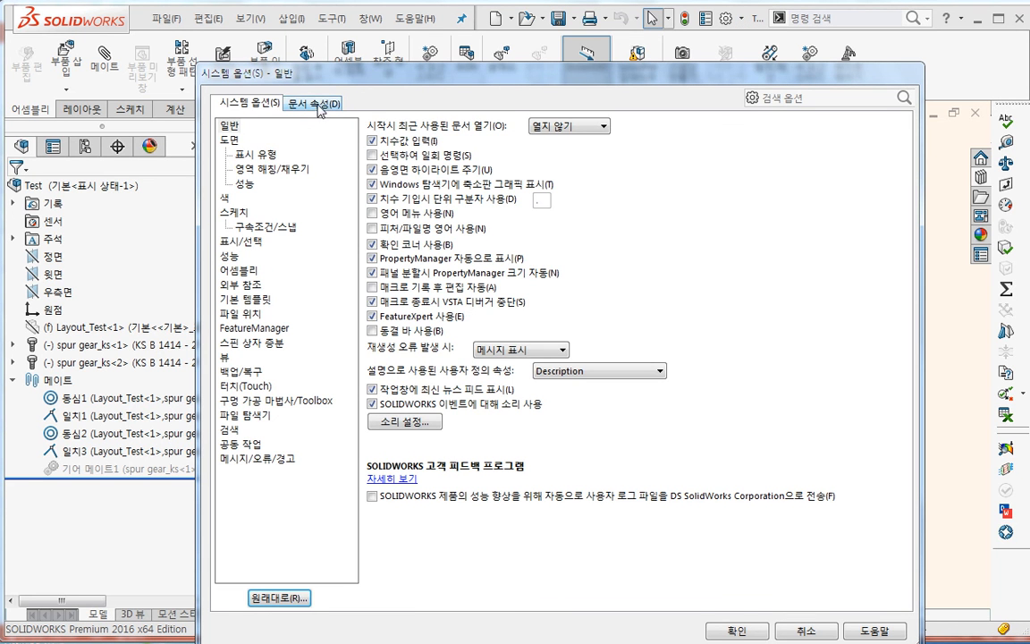
pyautogui.click(317, 105)
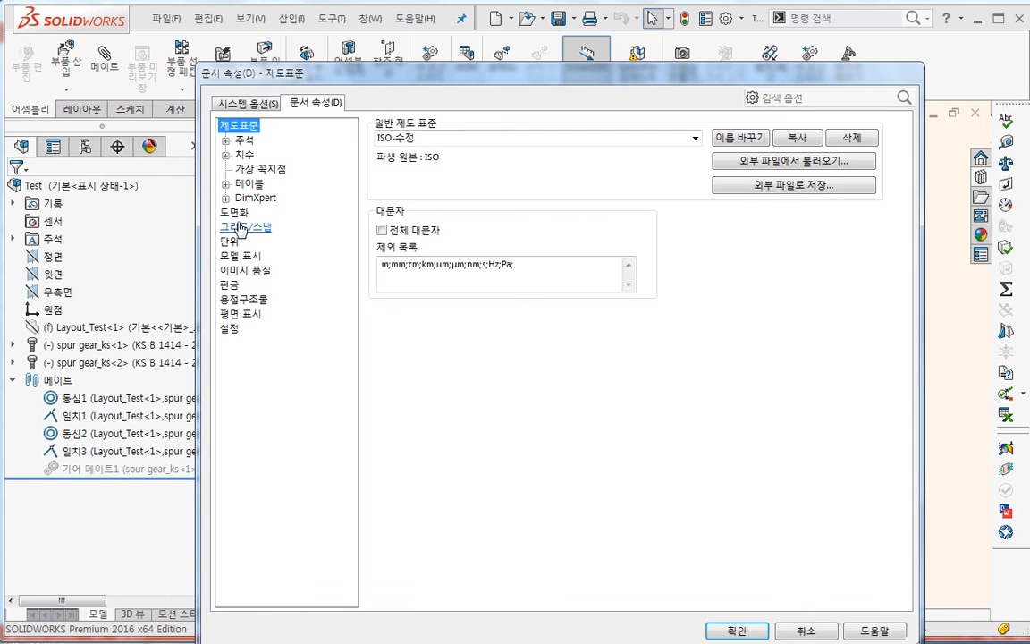
pyautogui.click(260, 106)
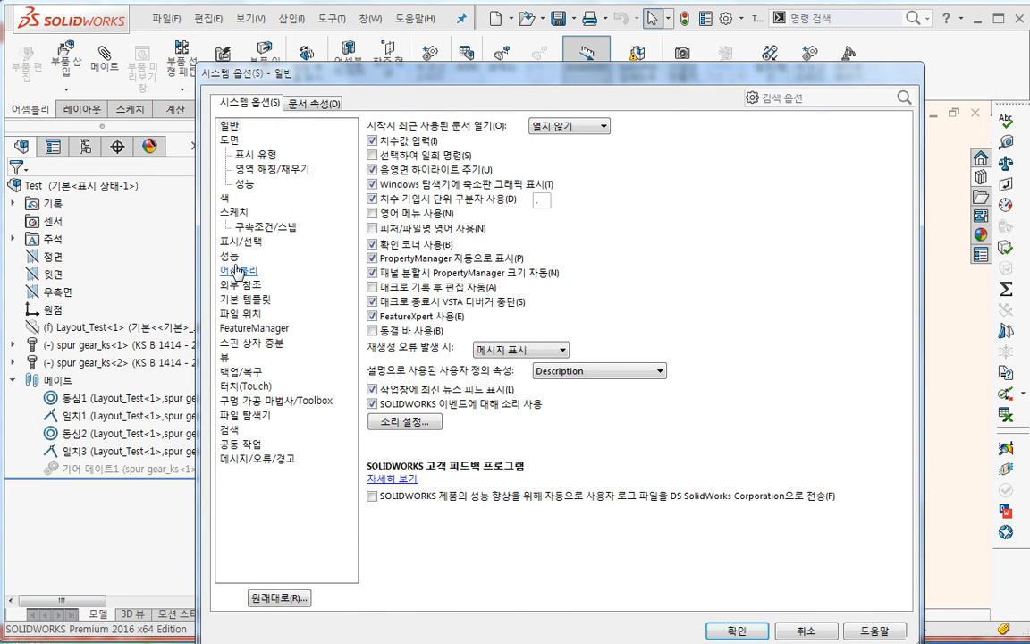
pyautogui.click(231, 258)
pyautogui.click(315, 105)
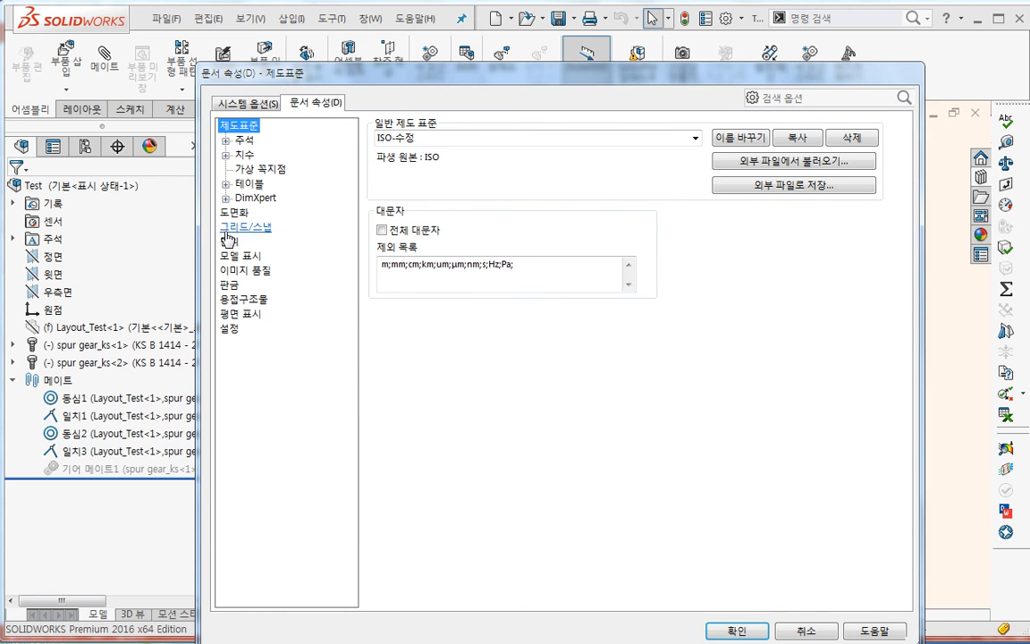
pyautogui.click(255, 271)
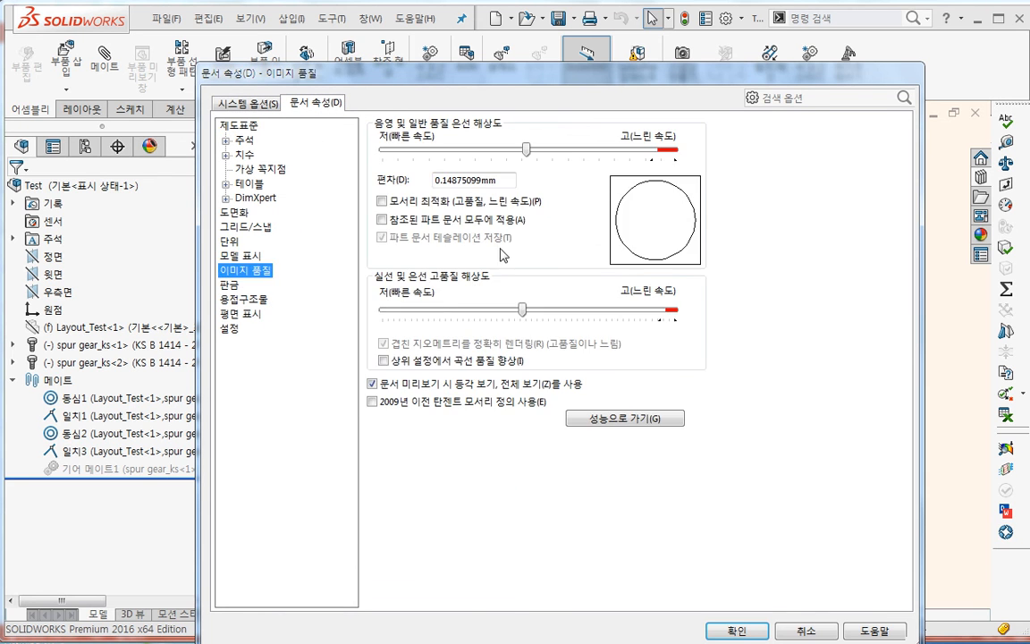
pyautogui.moveTo(526, 152); pyautogui.dragTo(702, 152)
pyautogui.moveTo(524, 310); pyautogui.dragTo(674, 310)
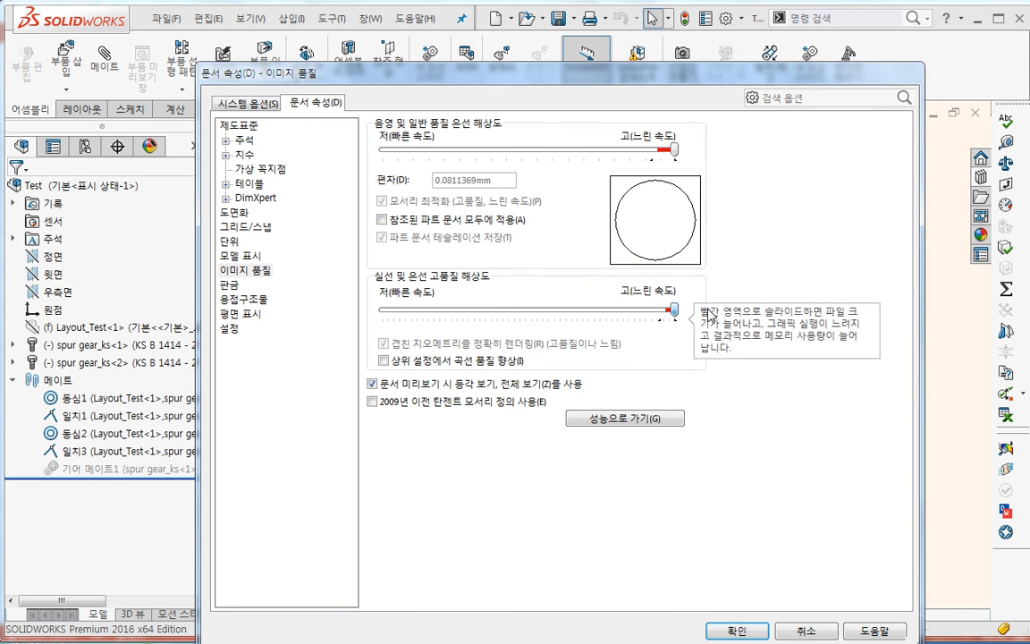
# - Raise the level of detail in the performance system options to high and apply the option changes
pyautogui.click(262, 105)
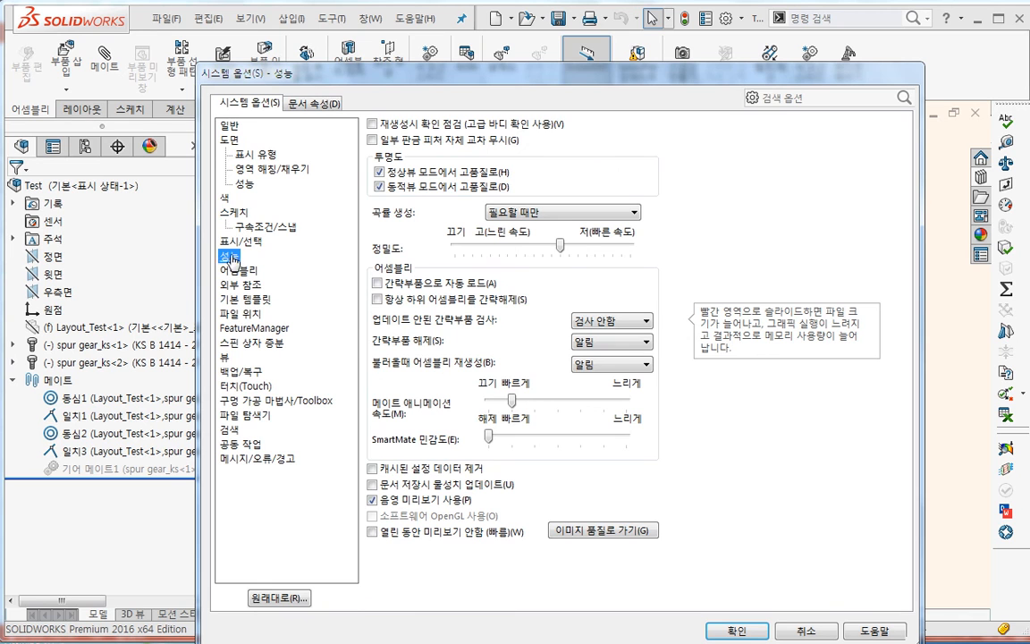
pyautogui.click(560, 245)
pyautogui.moveTo(563, 252); pyautogui.dragTo(480, 254)
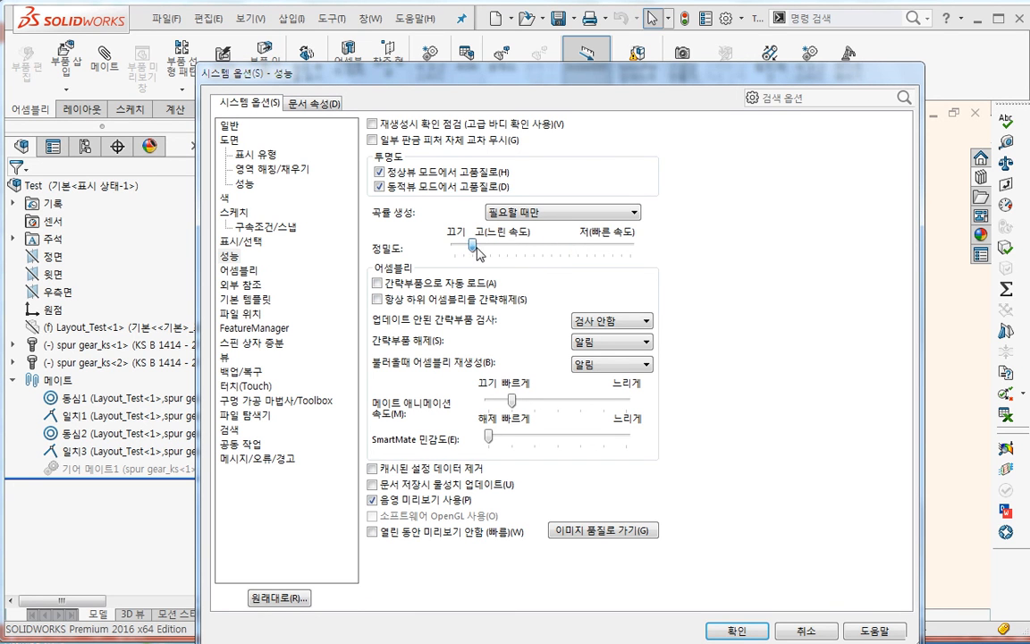
pyautogui.click(735, 630)
# - Turn the large gear slightly in the front view so its tooth flanks align with the small gear's teeth without overlapping
pyautogui.scroll(-10, 541, 442)
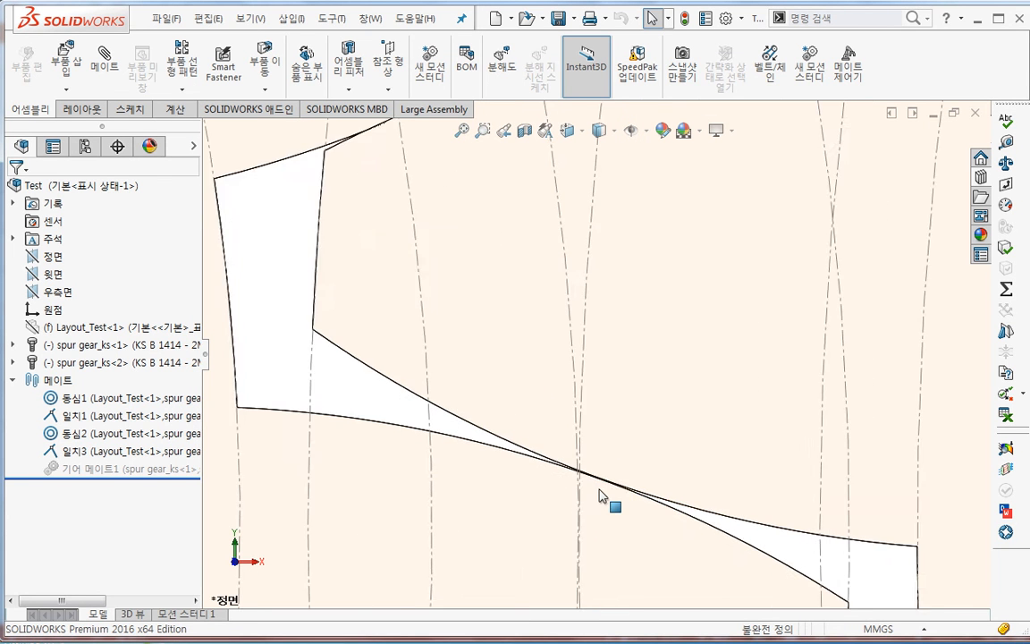
pyautogui.scroll(7, 526, 329)
pyautogui.scroll(-12, 550, 282)
pyautogui.scroll(2, 527, 304)
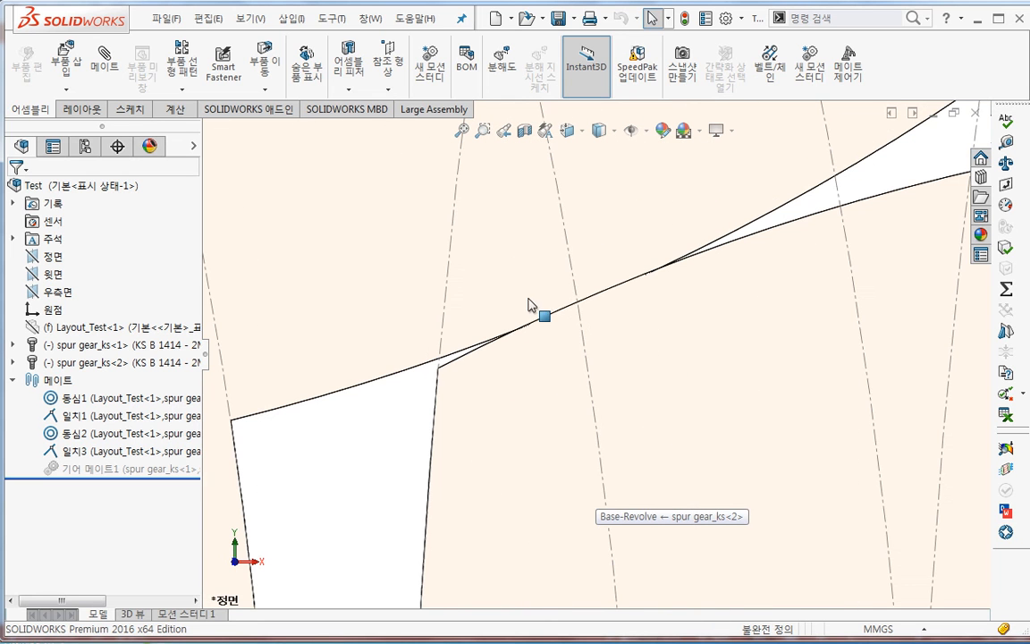
pyautogui.moveTo(438, 368); pyautogui.dragTo(438, 377)
pyautogui.scroll(4, 555, 407)
pyautogui.scroll(-1, 673, 516)
pyautogui.scroll(2, 680, 501)
pyautogui.scroll(-5, 666, 457)
pyautogui.scroll(3, 652, 434)
pyautogui.scroll(-2, 603, 228)
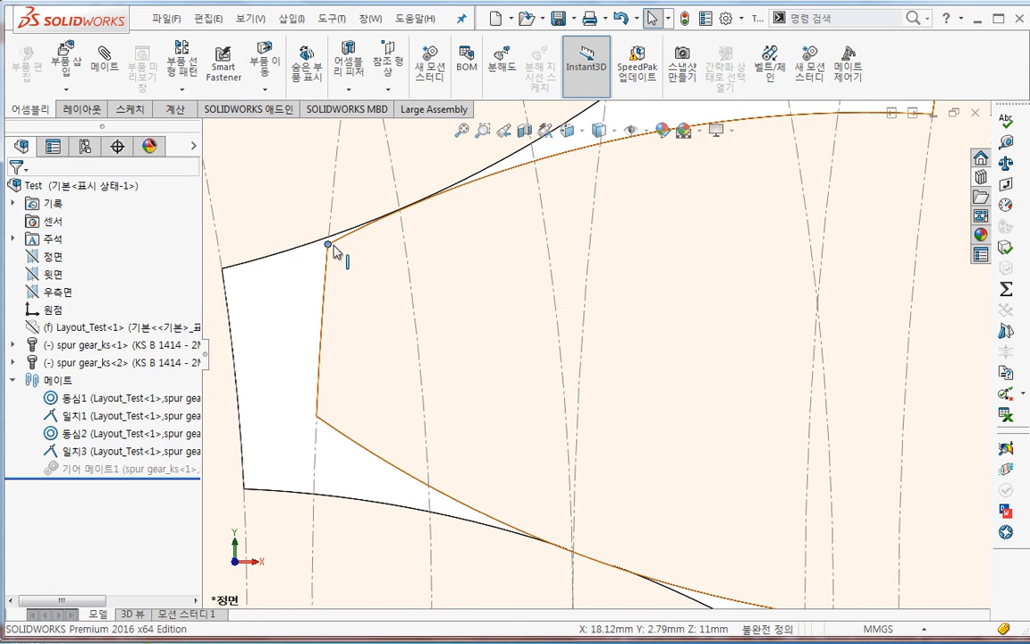
pyautogui.moveTo(333, 247); pyautogui.dragTo(332, 249)
pyautogui.scroll(5, 587, 456)
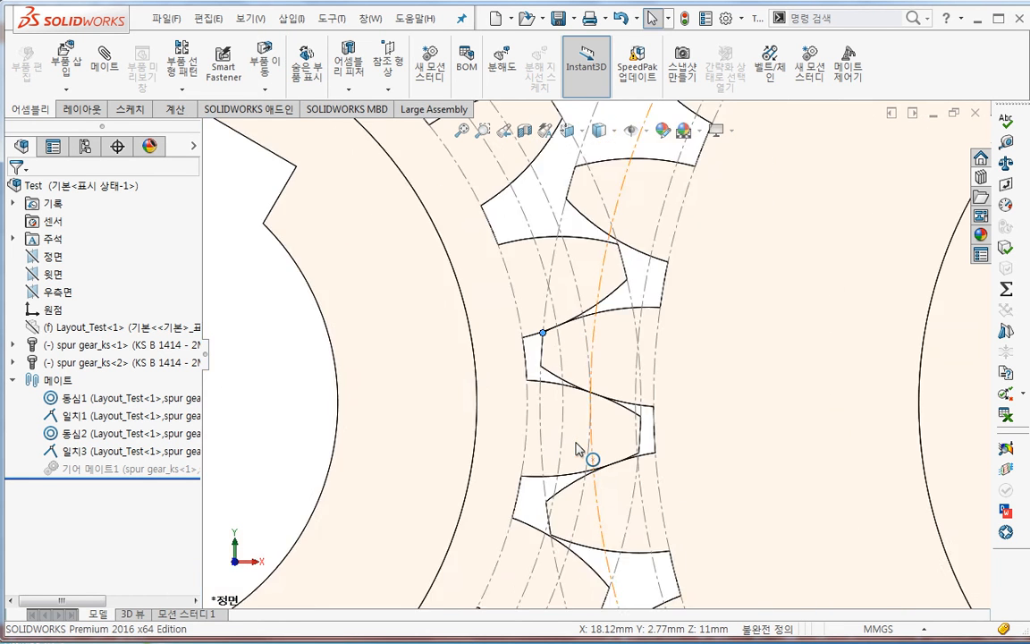
# - Rotate the large gear on its own in an angled view with the gear mate suppressed, and undo that rotation
pyautogui.scroll(3, 577, 387)
pyautogui.moveTo(554, 388); pyautogui.dragTo(507, 428, button='middle')
pyautogui.scroll(3, 509, 428)
pyautogui.scroll(-2, 661, 286)
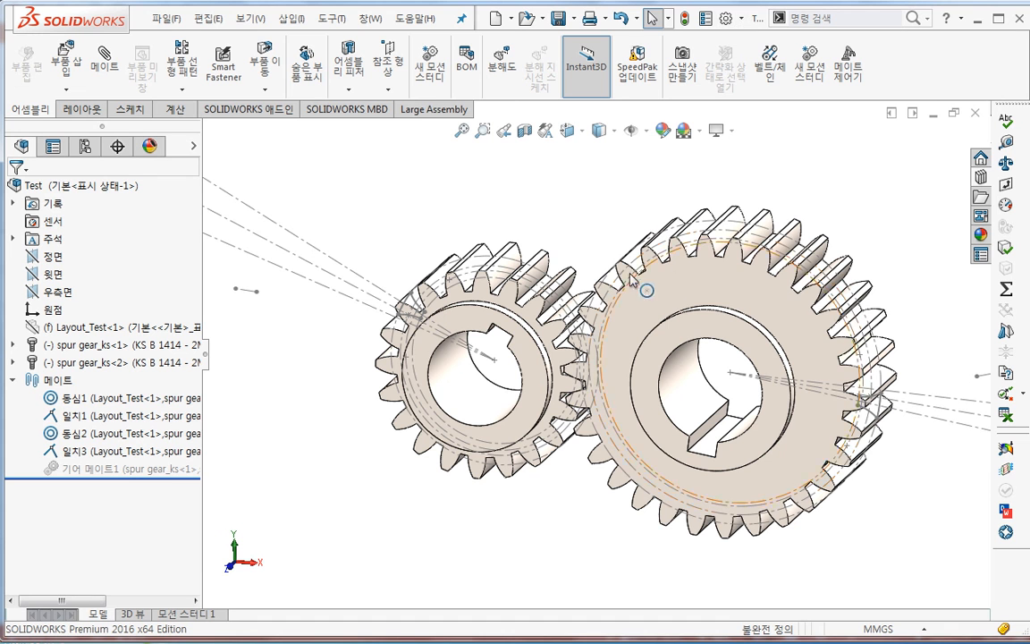
pyautogui.moveTo(619, 262); pyautogui.dragTo(575, 317)
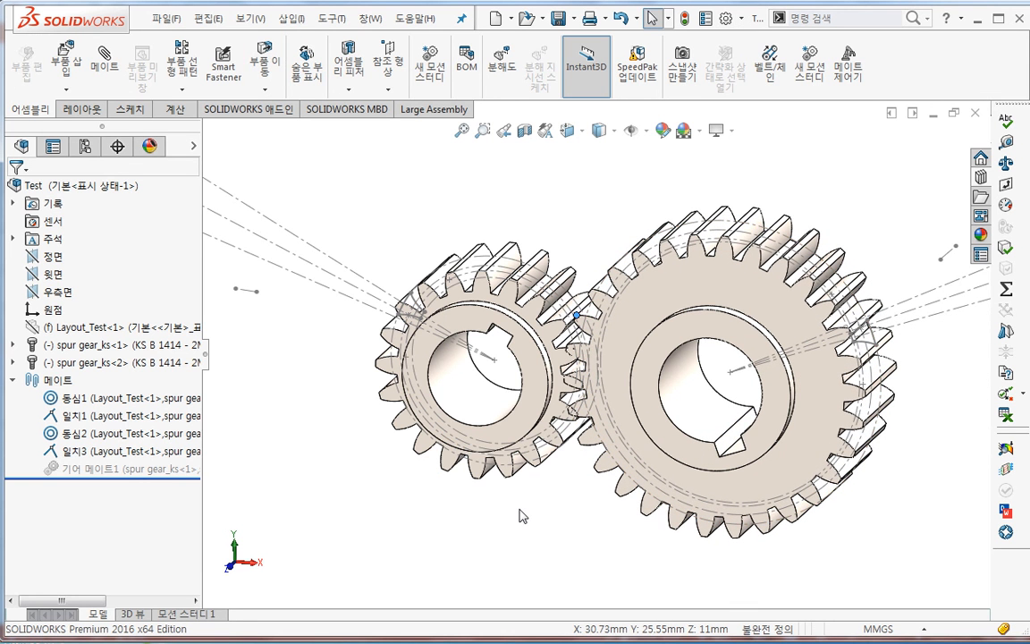
pyautogui.click(584, 492)
pyautogui.hotkey('ctrl', 'z')
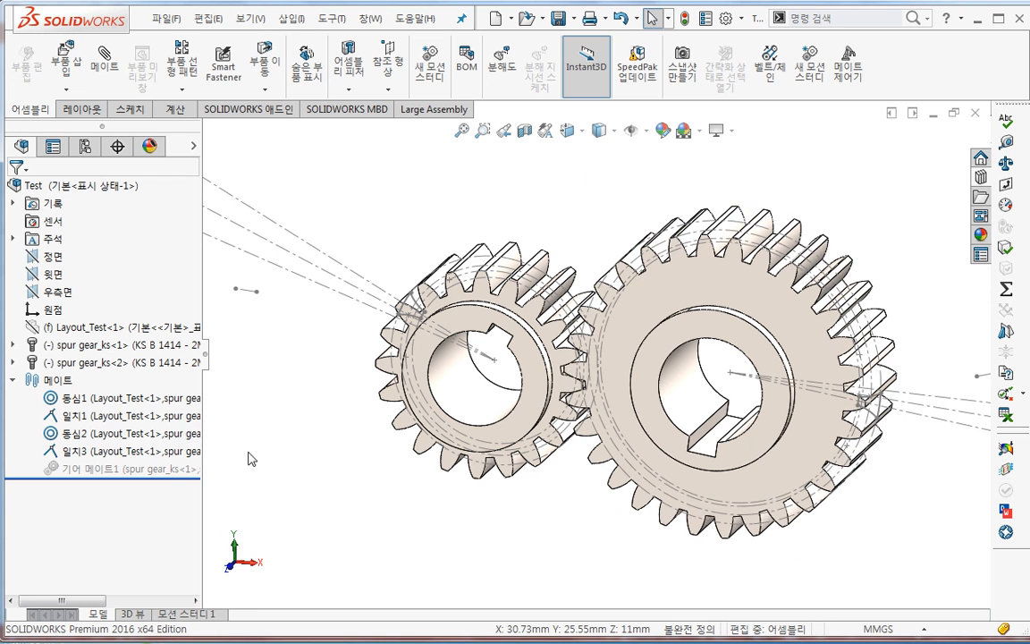
# - Unsuppress the gear mate and rotate the large gear to test that both gears turn together
pyautogui.rightClick(110, 465)
pyautogui.click(136, 425)
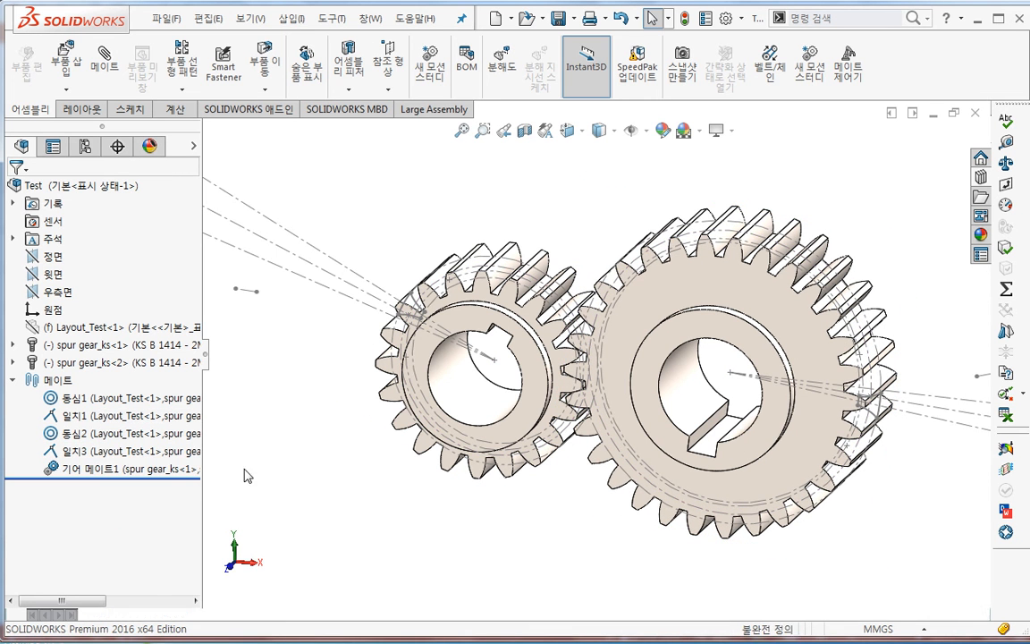
pyautogui.moveTo(621, 262); pyautogui.dragTo(603, 418)
pyautogui.scroll(5, 602, 418)
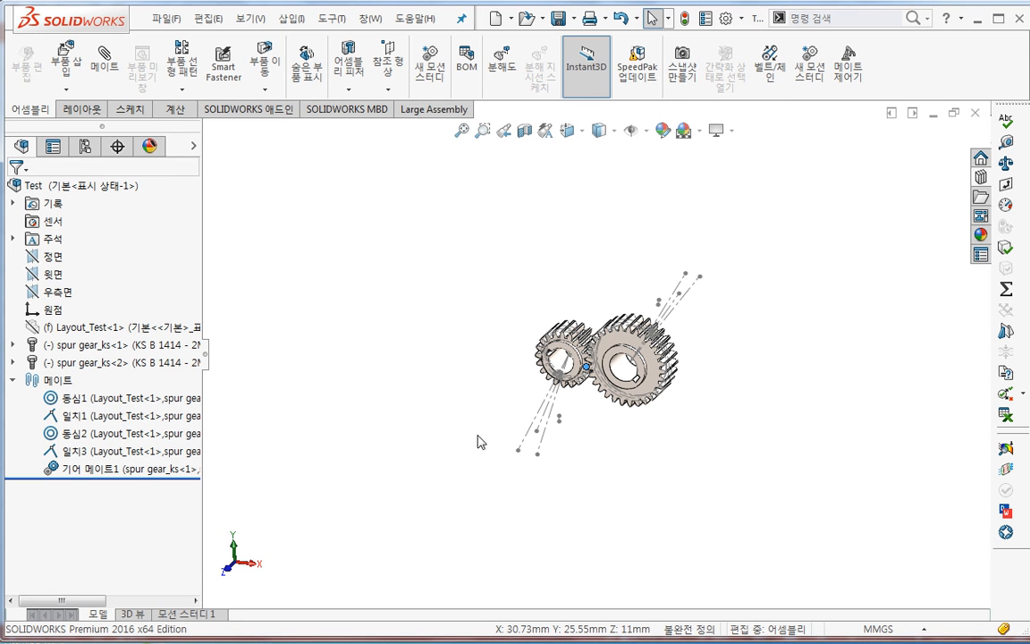
pyautogui.scroll(-1, 633, 353)
pyautogui.scroll(-2, 660, 432)
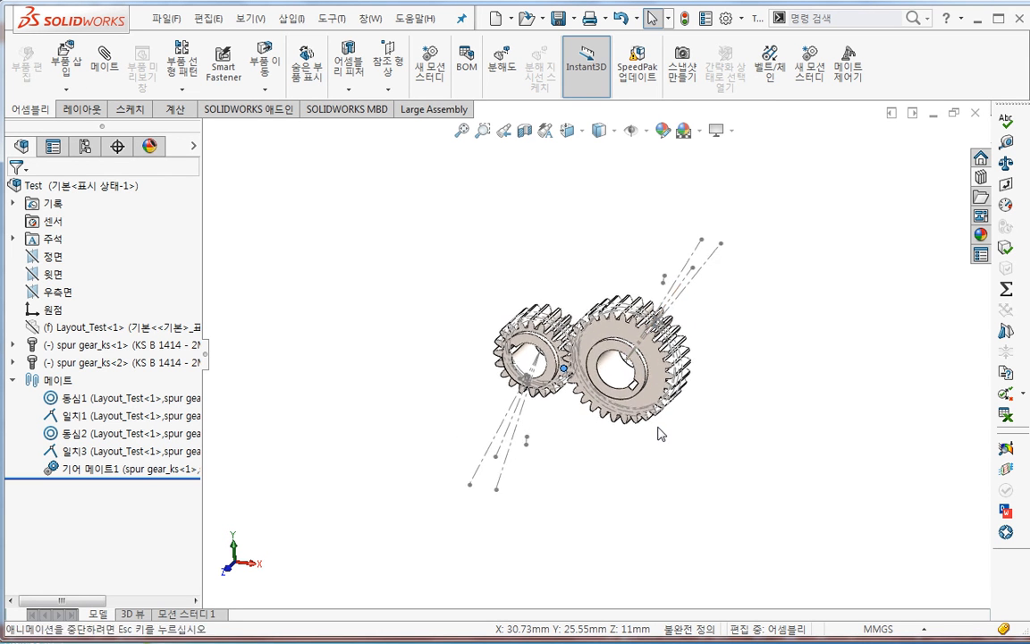
pyautogui.keyDown('ctrl'); pyautogui.moveTo(602, 471); pyautogui.dragTo(642, 509, button='middle'); pyautogui.keyUp('ctrl')
pyautogui.scroll(-3, 656, 458)
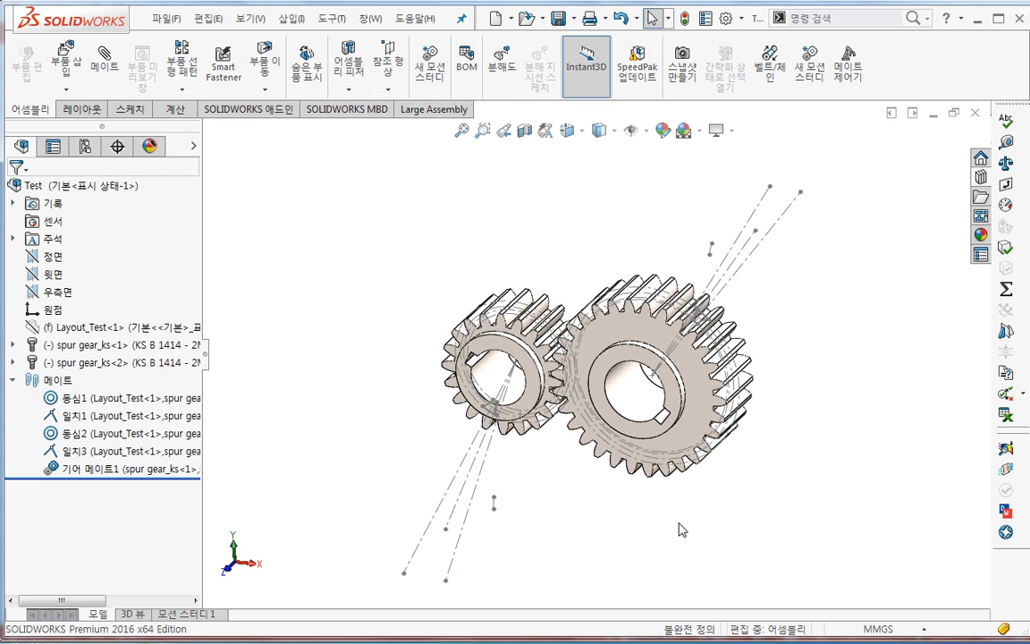